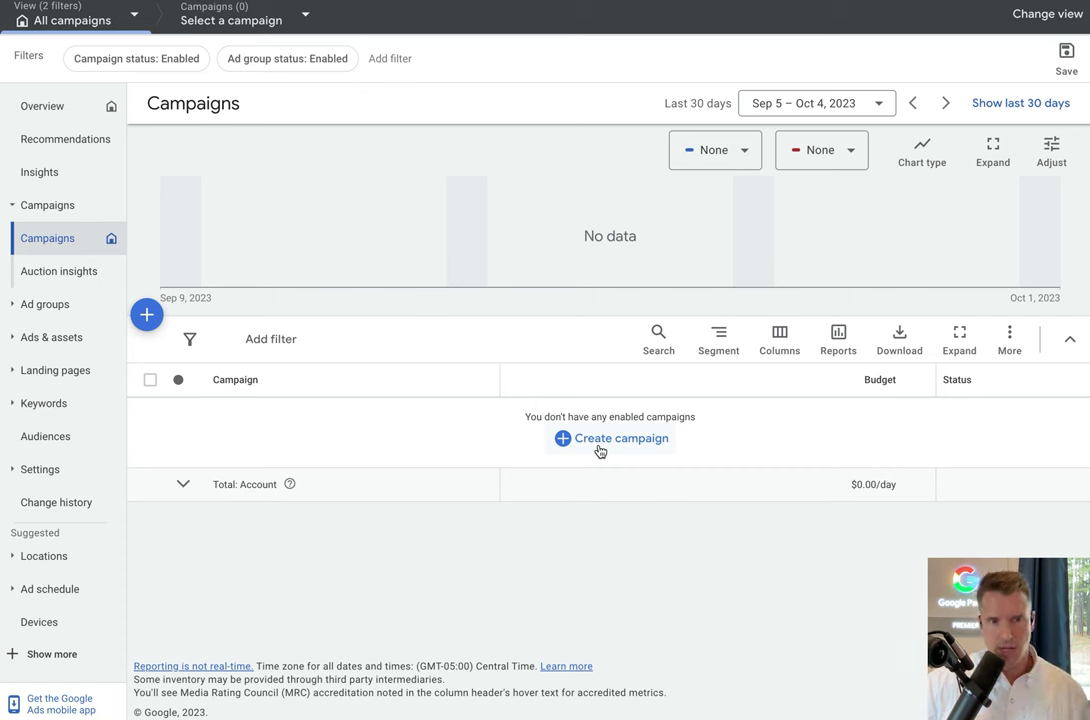
Step: Start a new campaign without a goal's guidance and choose Search as the campaign type
left_click(601, 450)
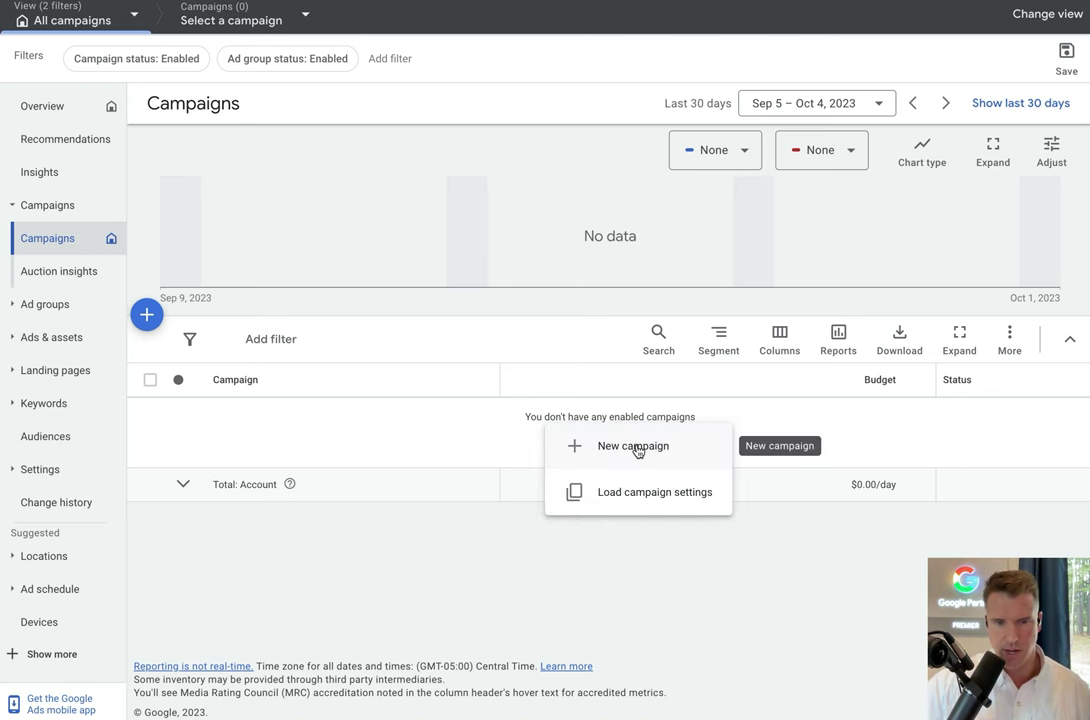
left_click(636, 447)
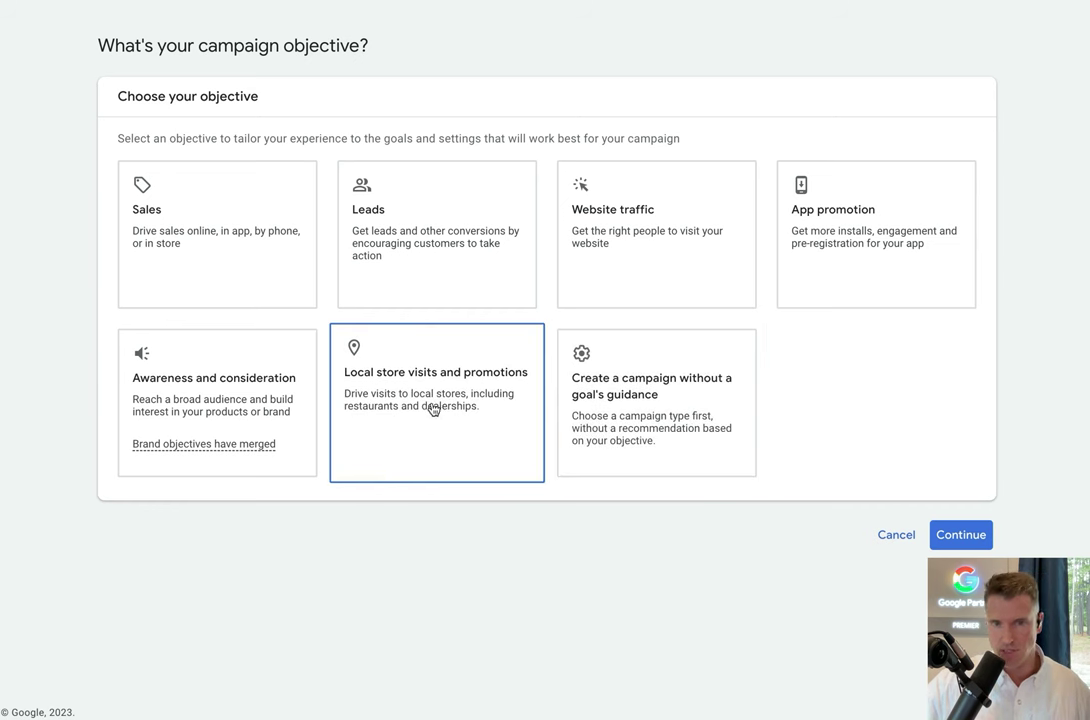
left_click(667, 406)
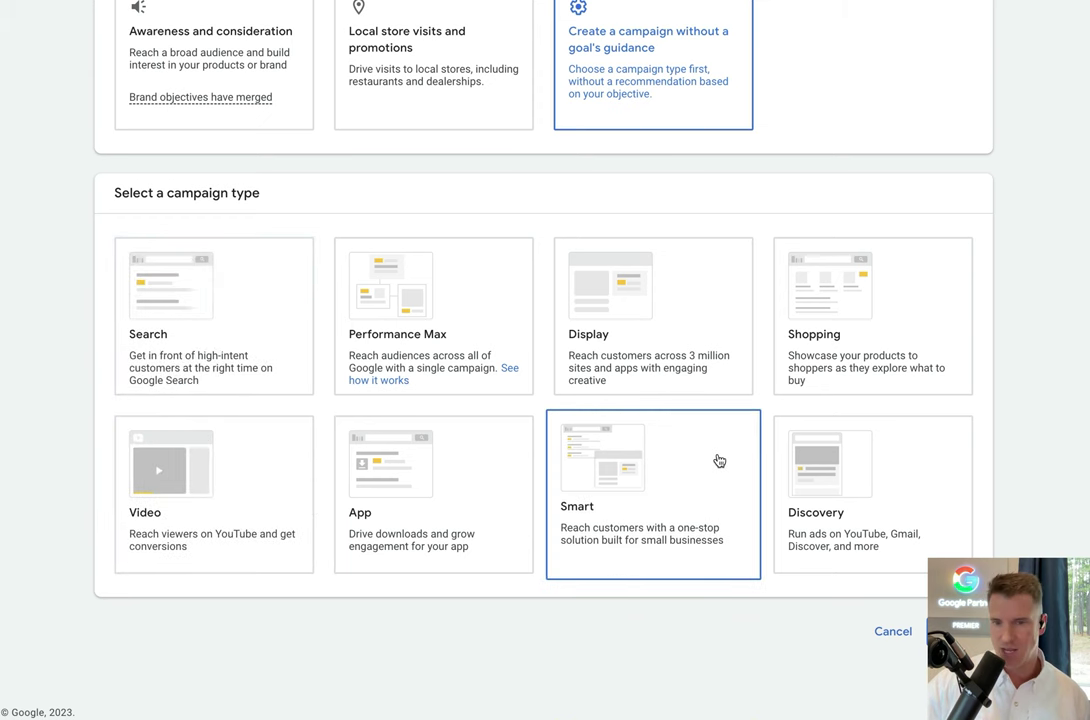
left_click(240, 326)
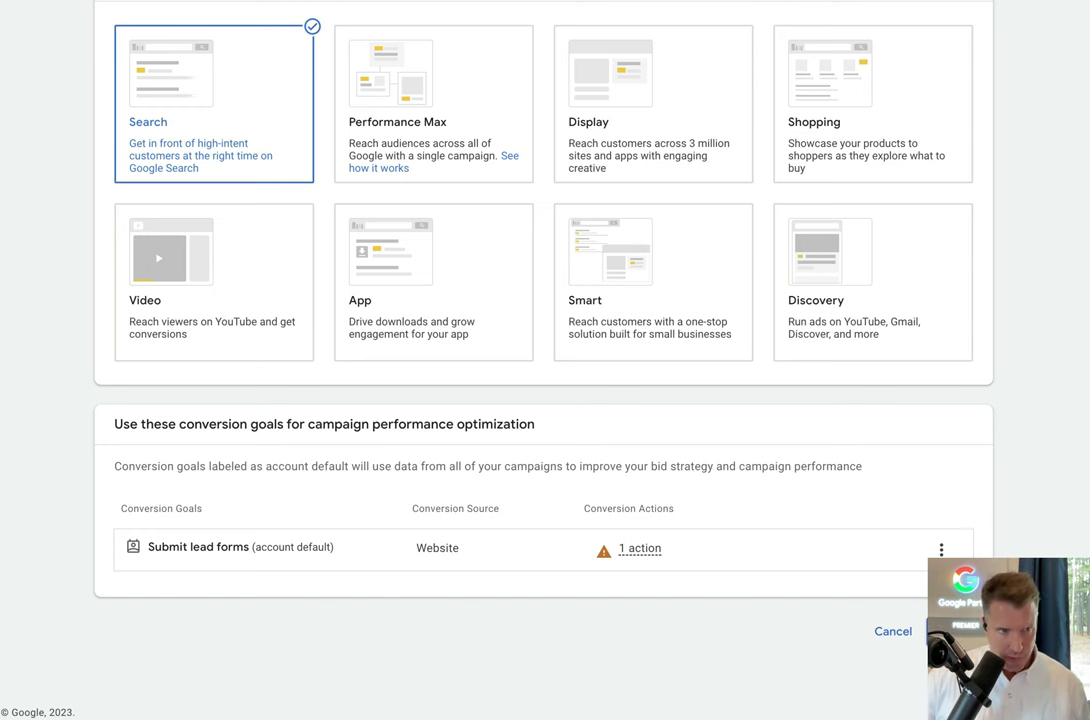
Step: Name the campaign "Search - High Funnel" and continue to the bidding settings
scroll(735, 613, "down", 4)
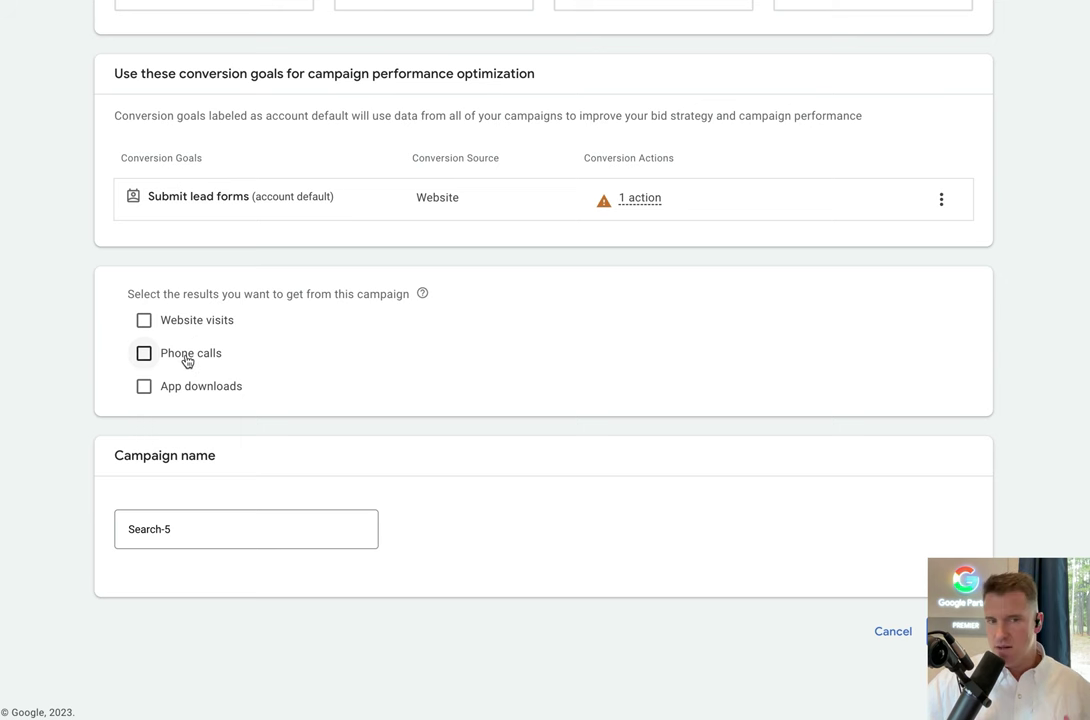
left_click(180, 525)
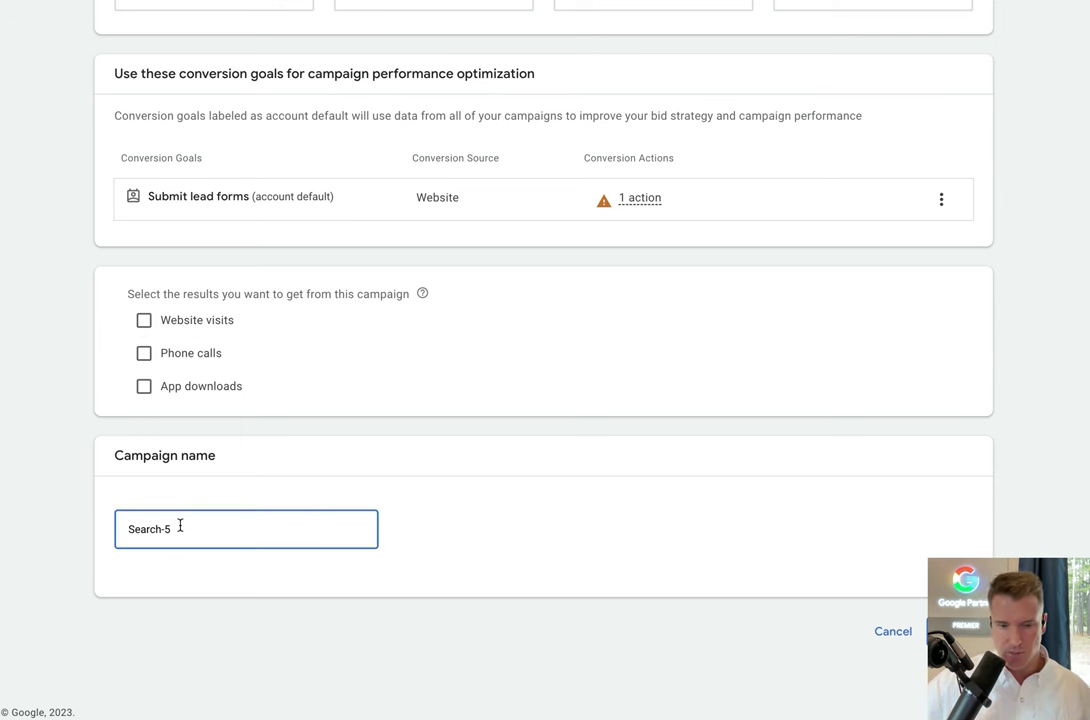
key("BackSpace")
key("BackSpace")
left_click(192, 657)
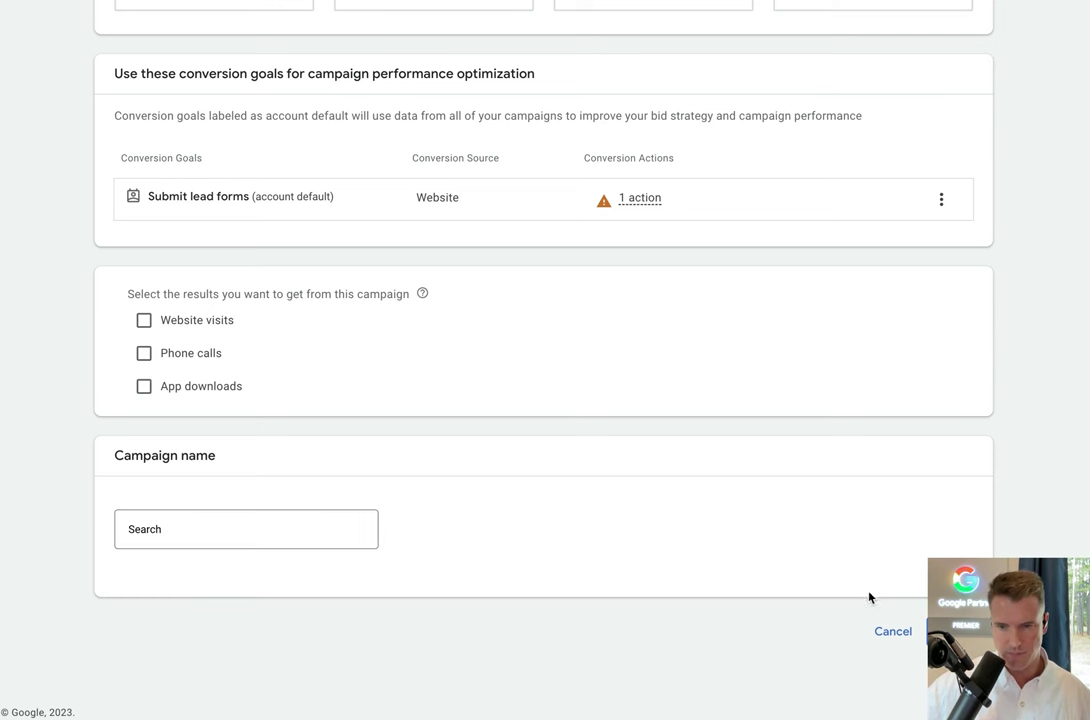
left_click(211, 526)
type("- HIgh")
key("BackSpace")
key("BackSpace")
key("BackSpace")
key("BackSpace")
type("igh Funnel")
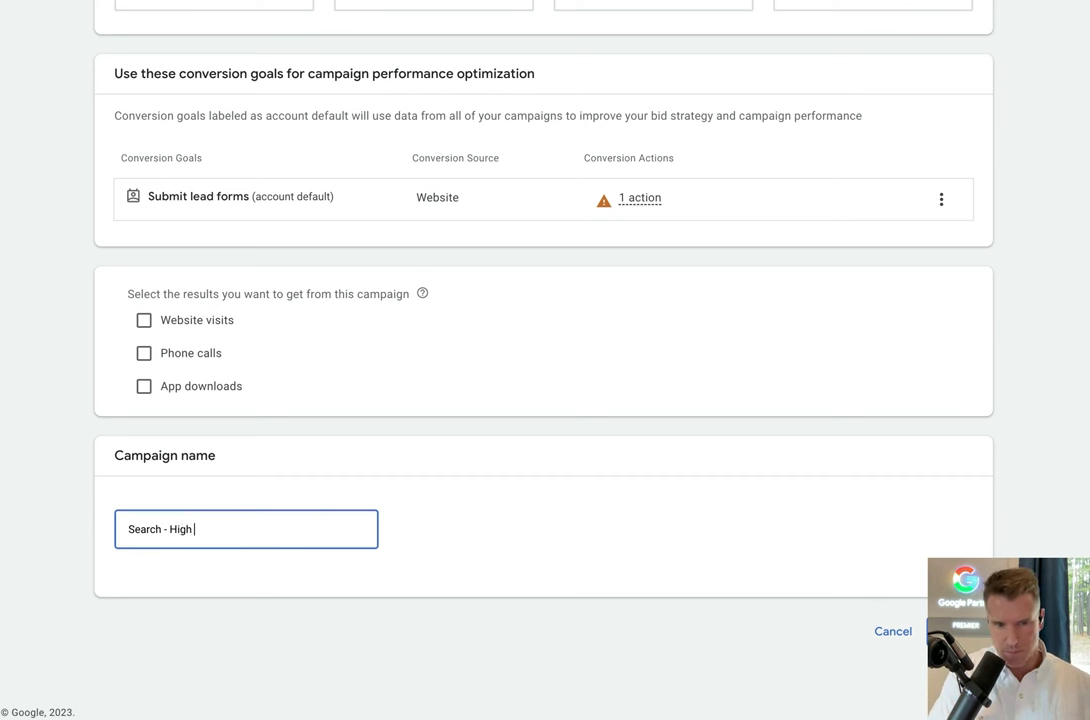
left_click(267, 660)
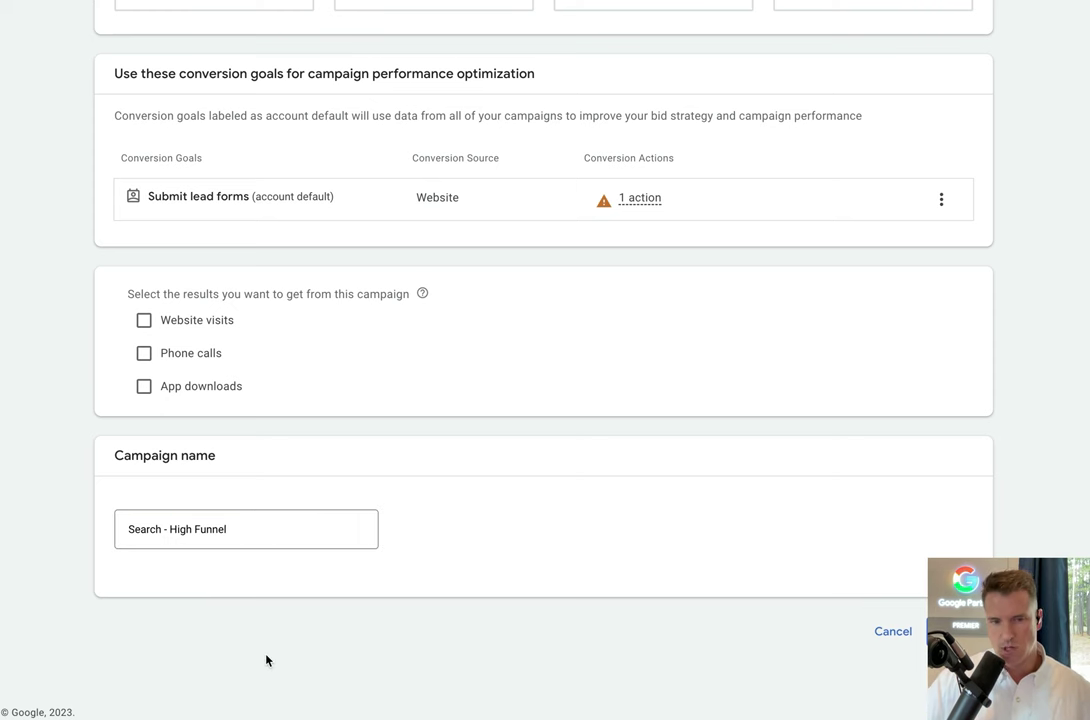
left_click(965, 631)
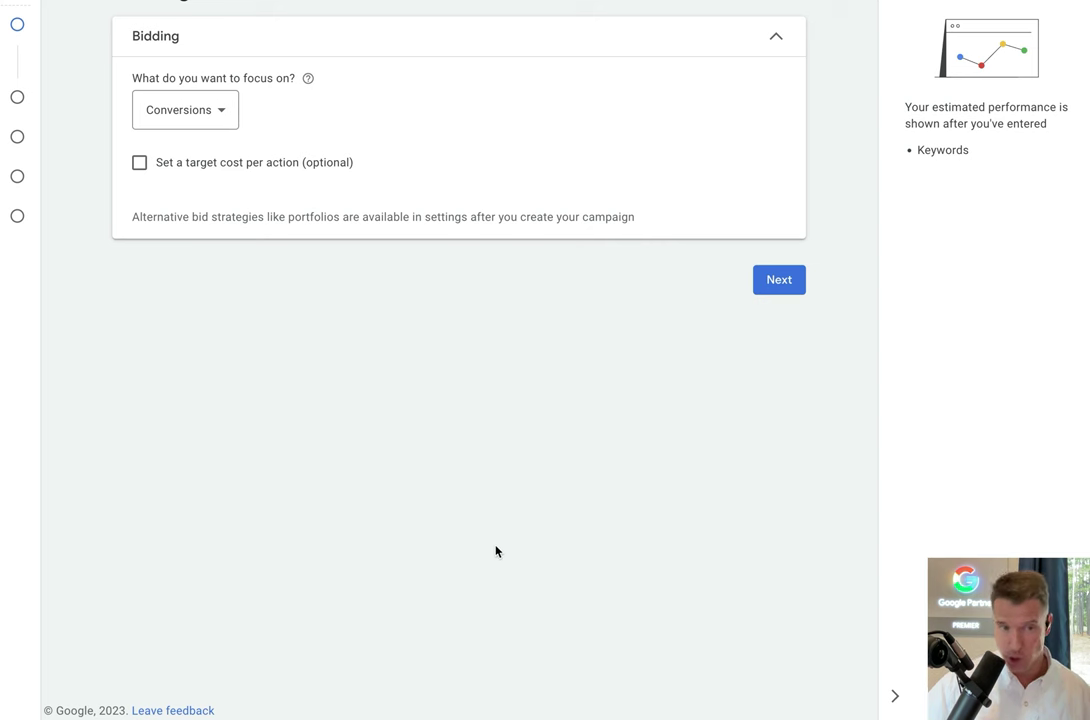
Step: Set the bidding focus to Clicks and continue to the campaign settings
left_click(180, 112)
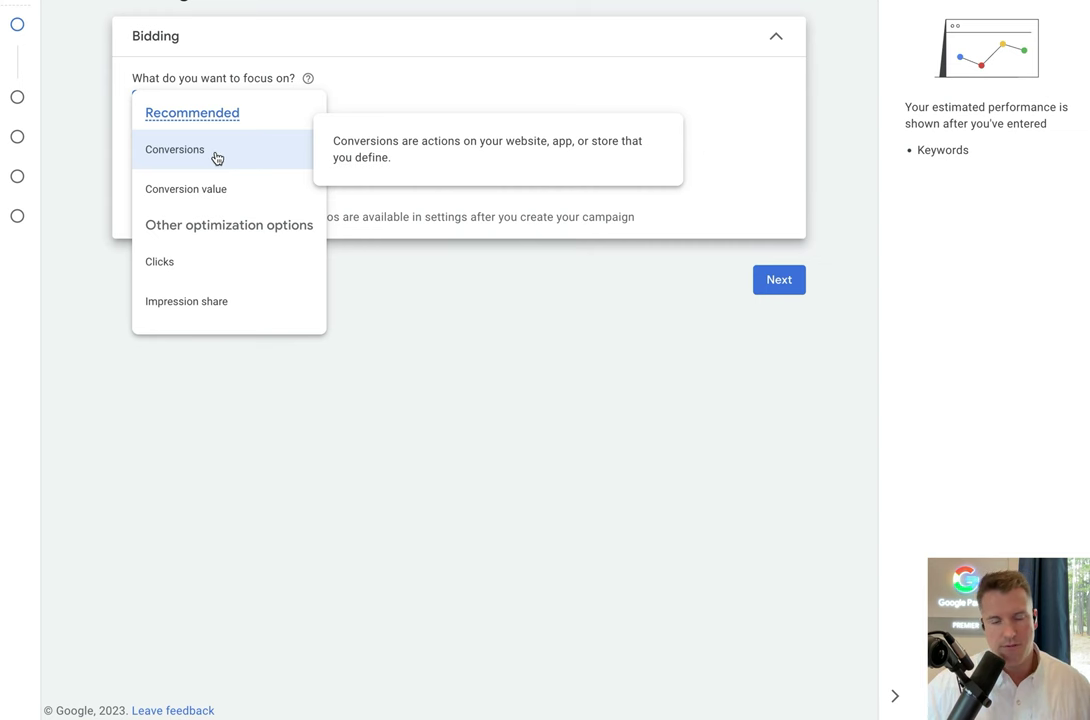
mouse_move(242, 273)
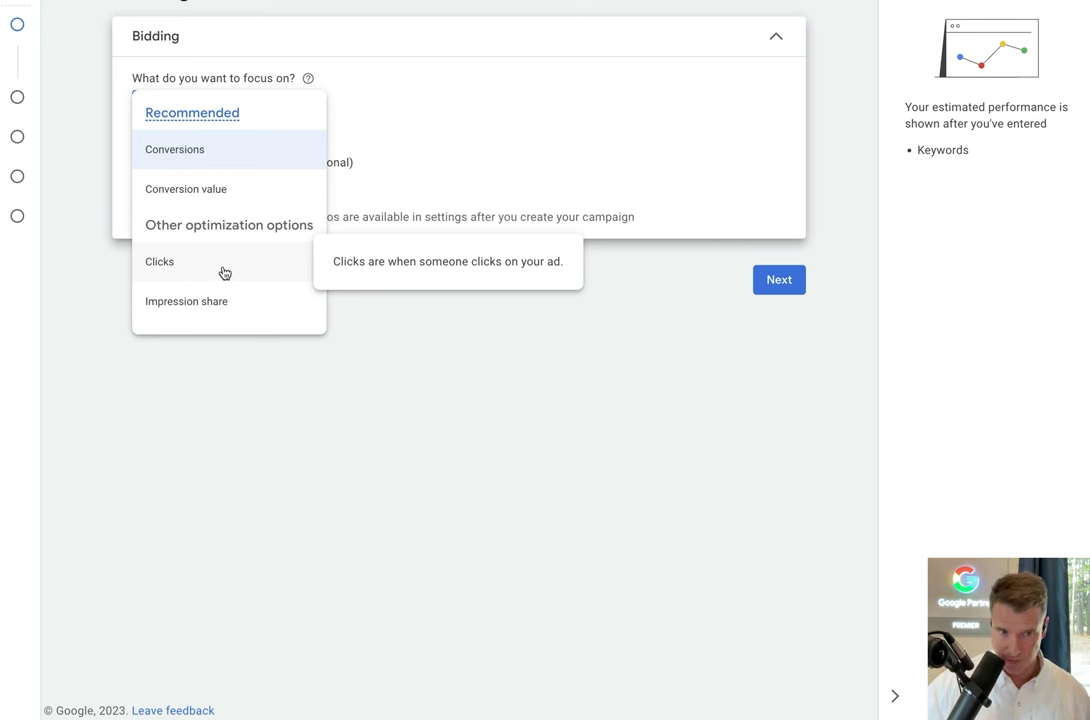
left_click(225, 273)
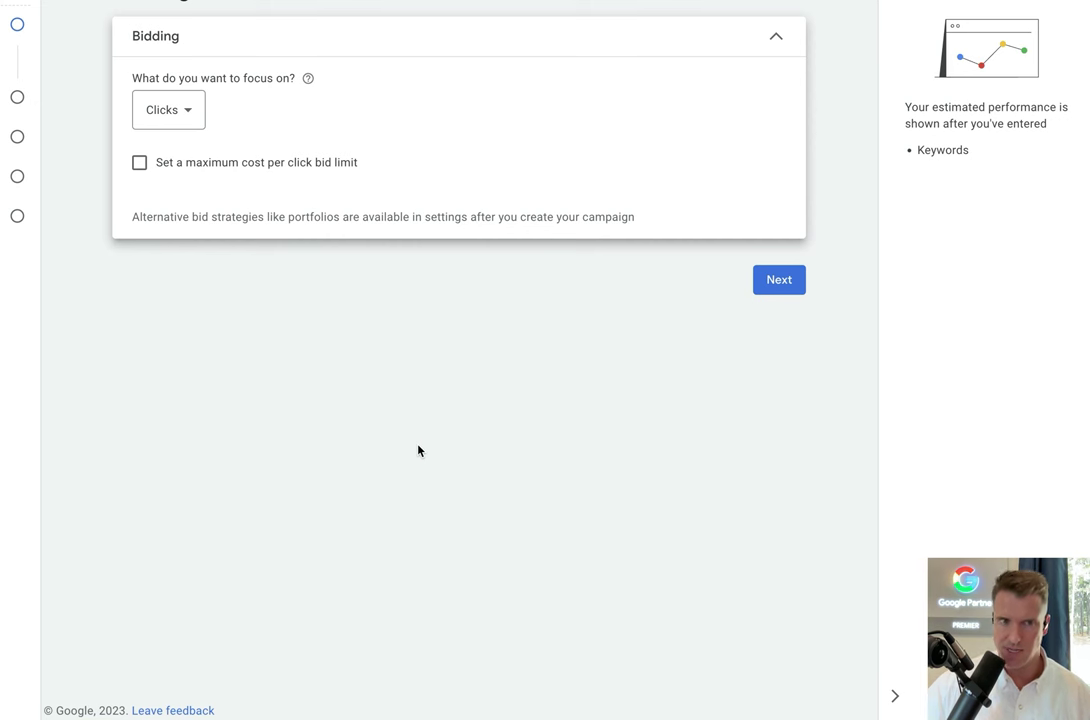
left_click(779, 280)
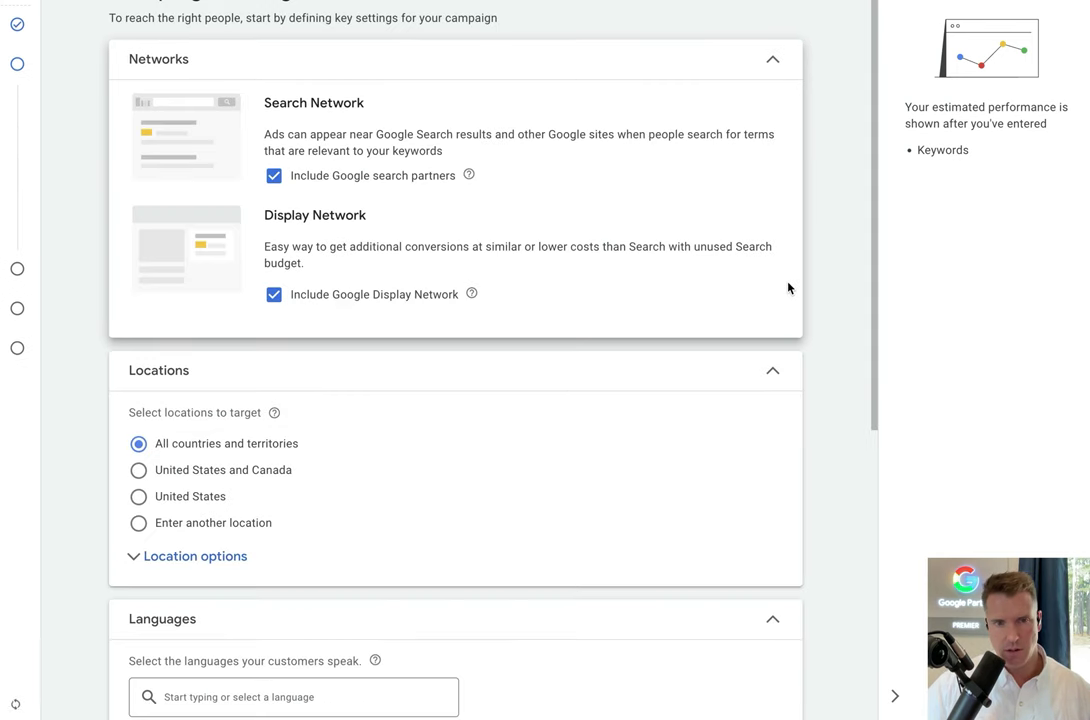
Step: Exclude Google search partners and the Google Display Network from the campaign's networks
left_click(284, 178)
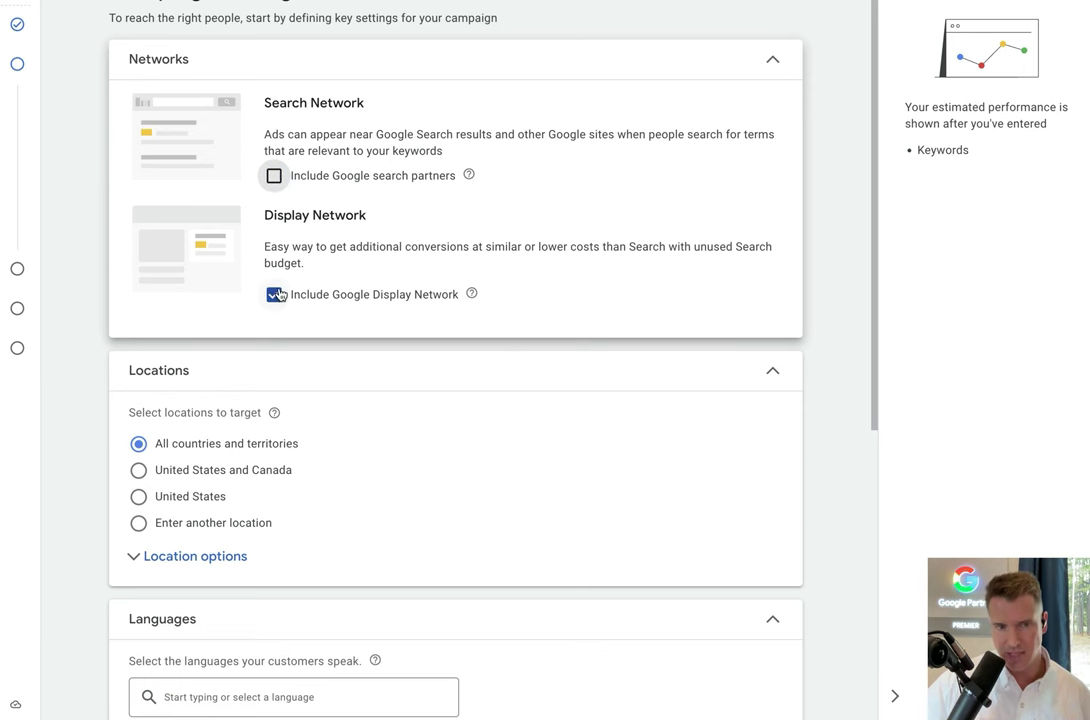
scroll(277, 358, "up", 1)
left_click(274, 410)
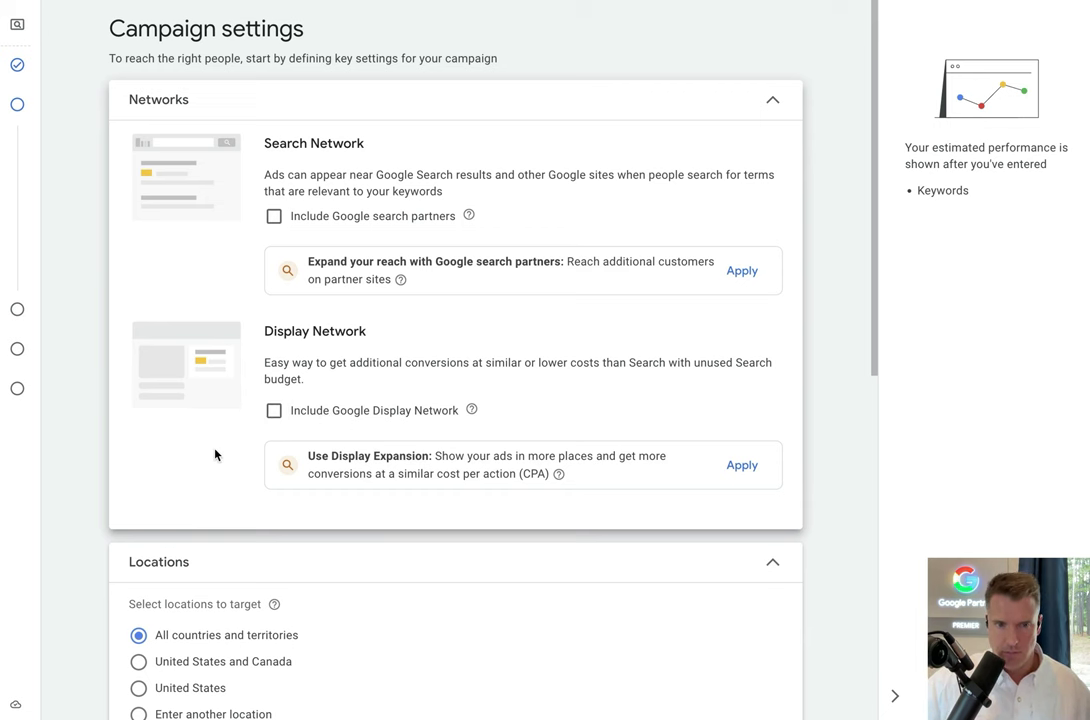
Step: Choose to enter another location and target the city of Phoenix, Arizona, United States
scroll(214, 452, "down", 3)
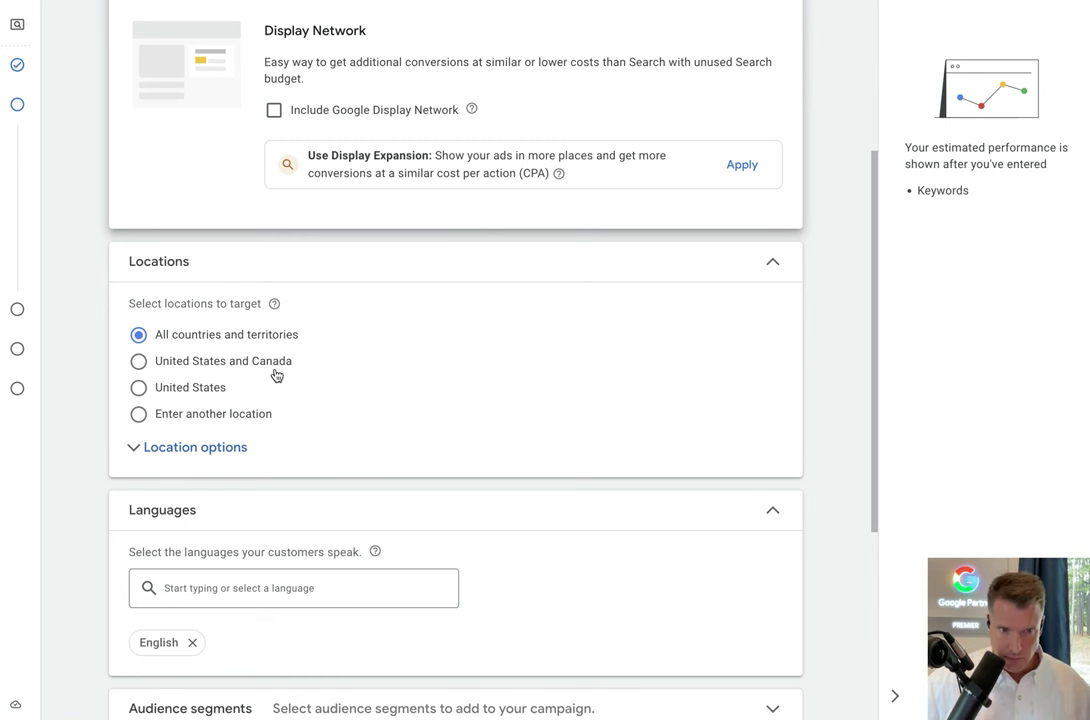
left_click(214, 423)
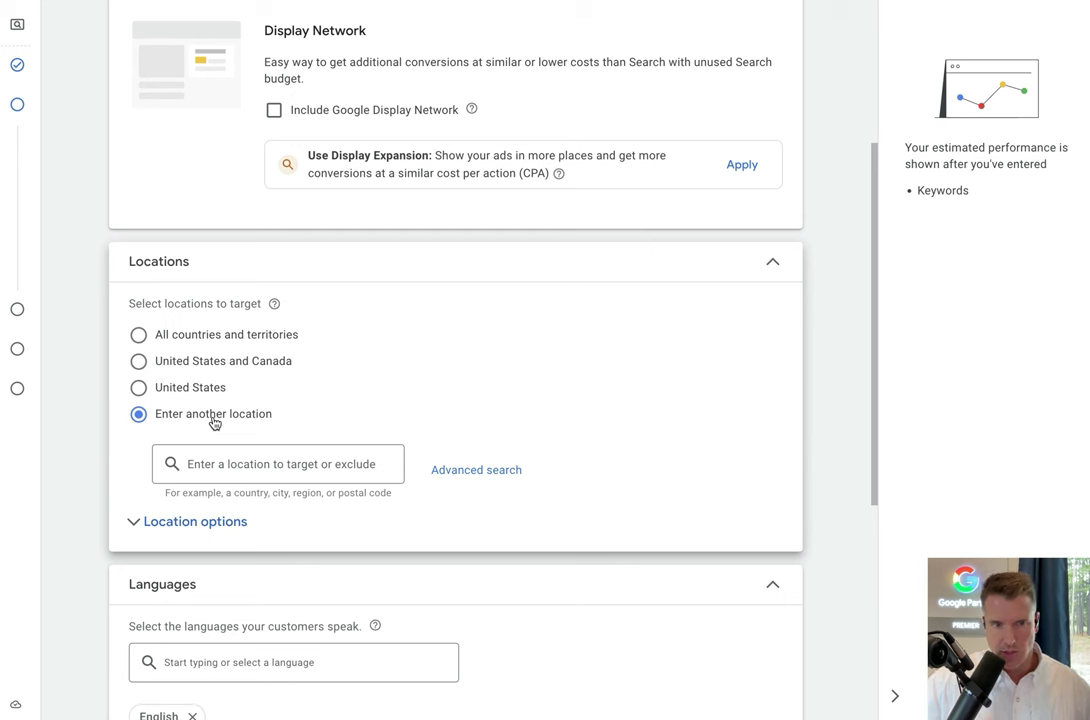
left_click(246, 464)
type("p")
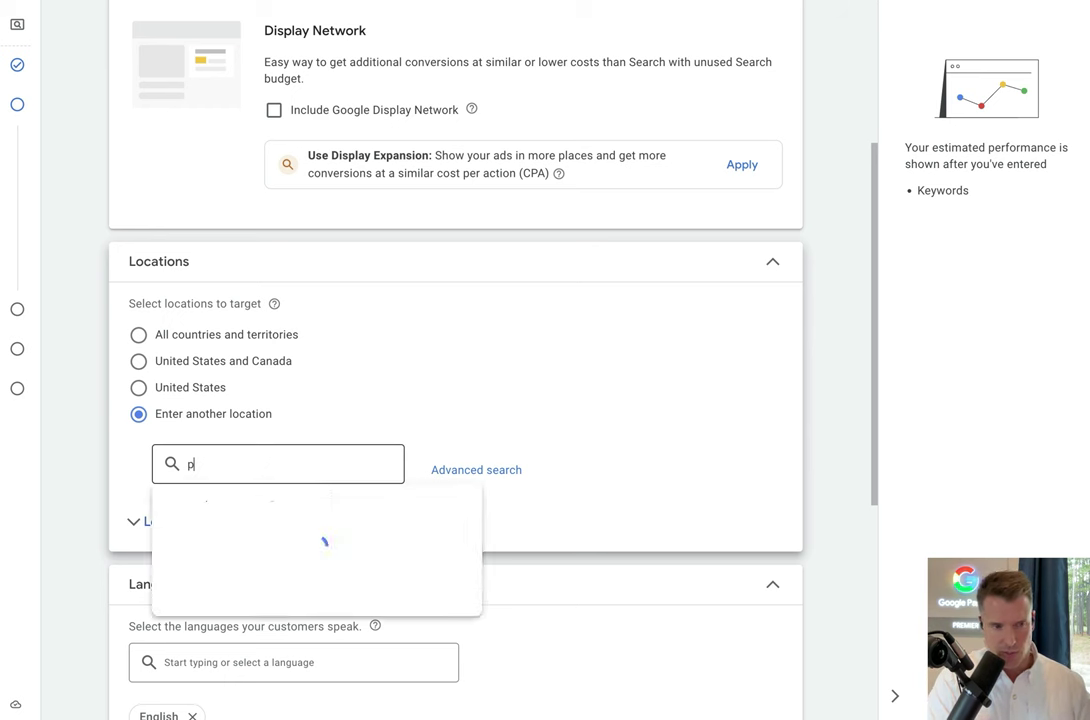
type("hoenix")
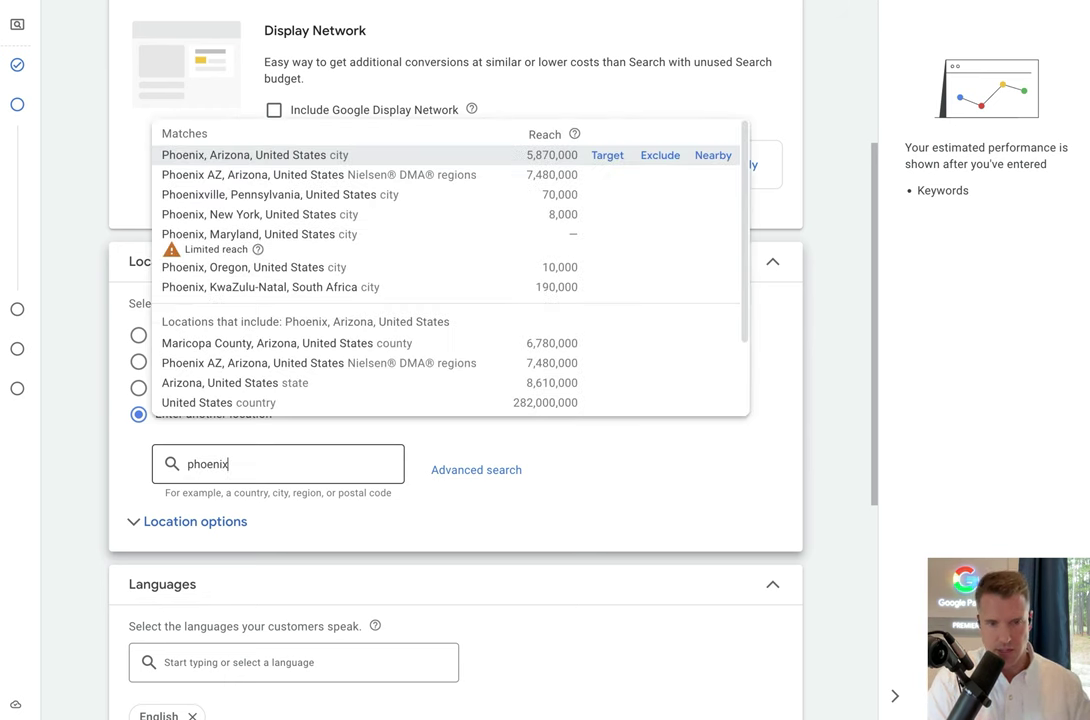
left_click(605, 157)
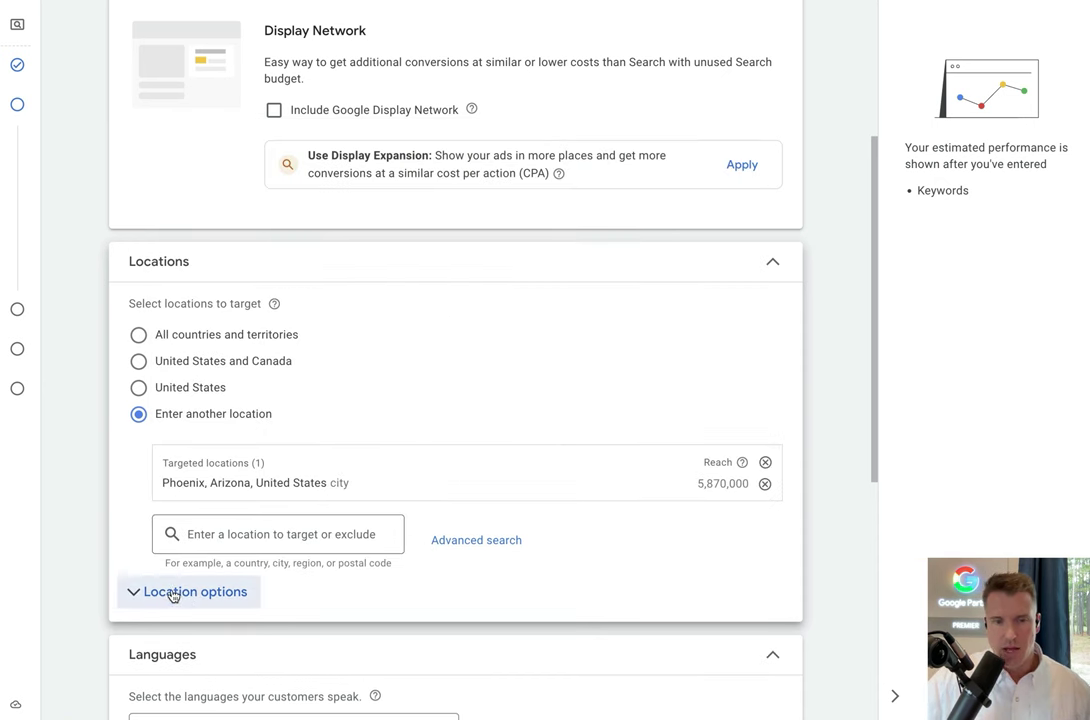
Step: Set the location target option to Presence: People in or regularly in your targeted locations
scroll(265, 600, "down", 1)
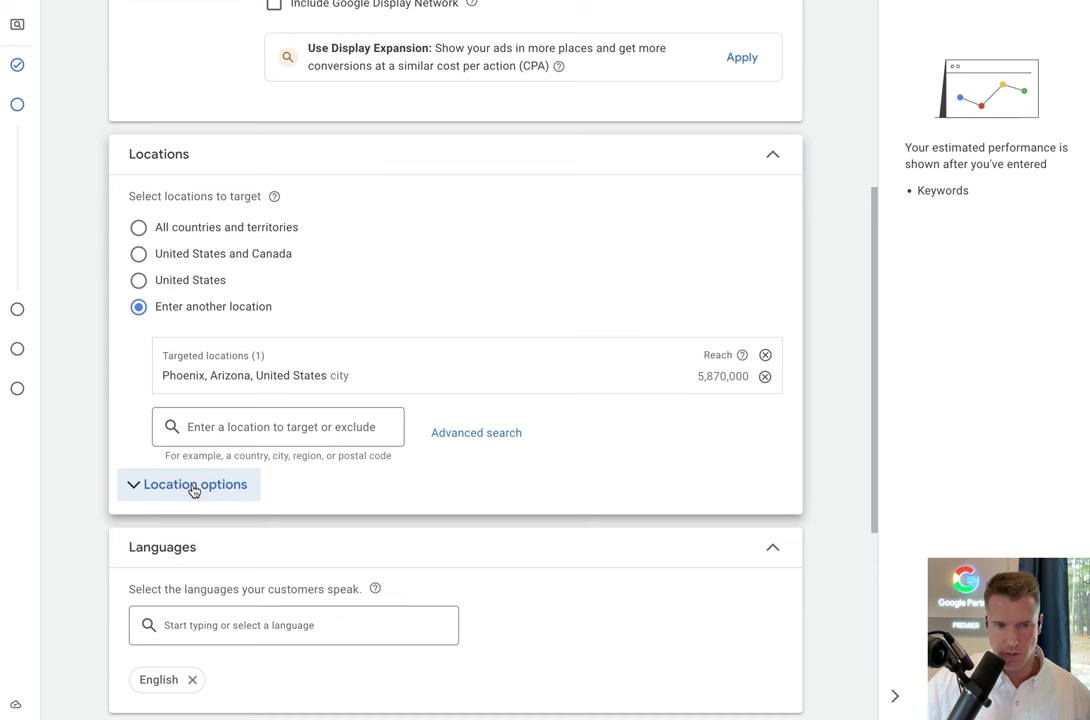
left_click(194, 486)
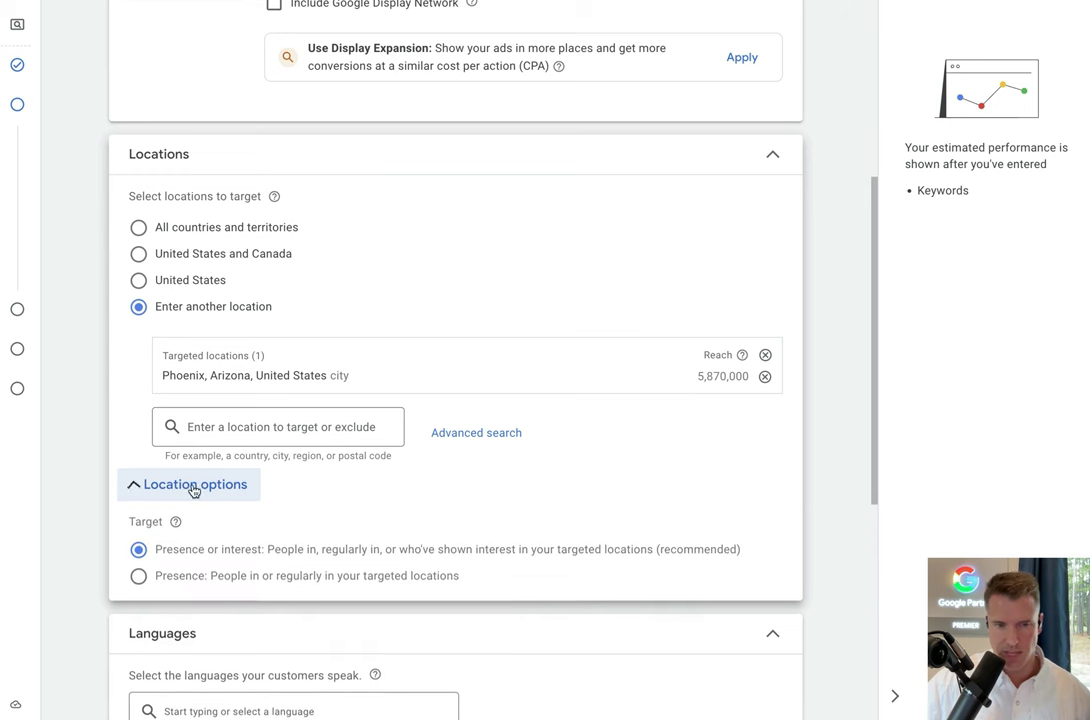
left_click(139, 577)
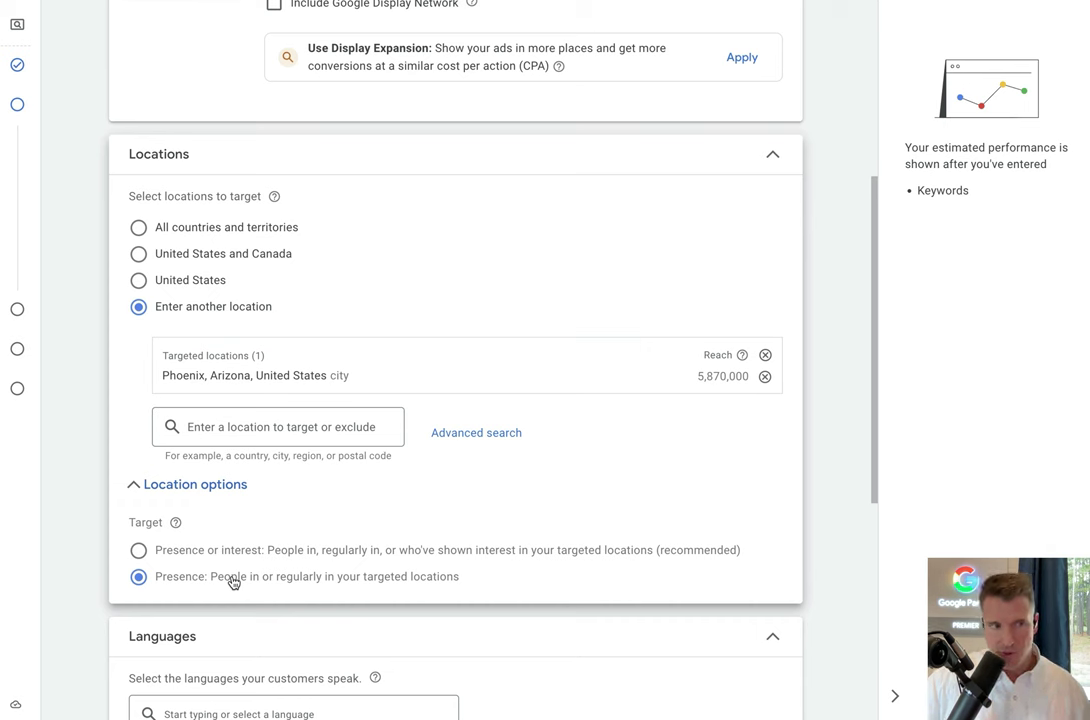
Step: Open the advanced location search and remove the city of Phoenix from the targeted locations on the map
left_click(499, 434)
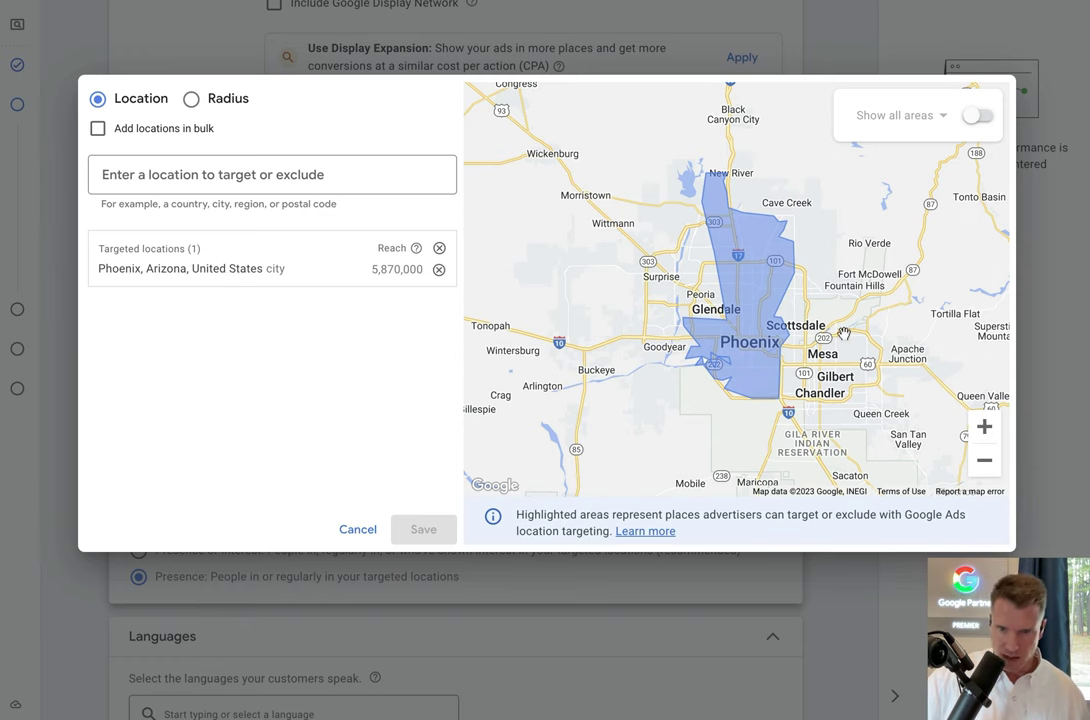
scroll(844, 333, "up", 2)
left_click_drag(845, 307, 845, 362)
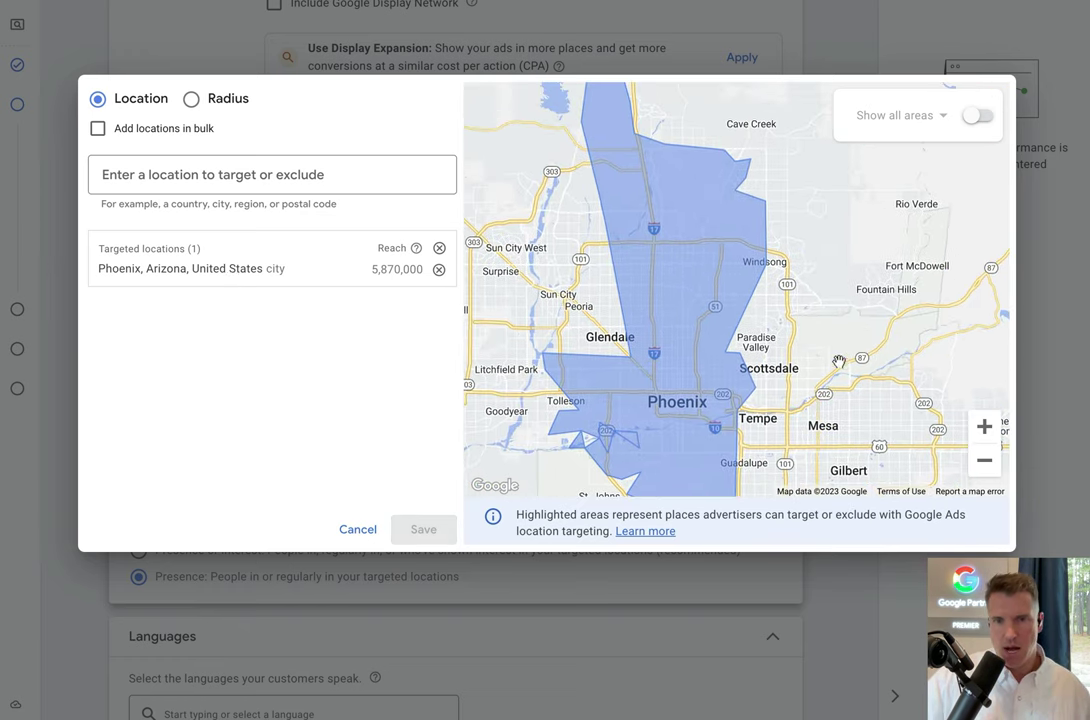
left_click(680, 352)
left_click(725, 370)
Step: Turn on the targetable area overlay for the map northwest of Phoenix and show it by postal code
left_click_drag(664, 286, 752, 341)
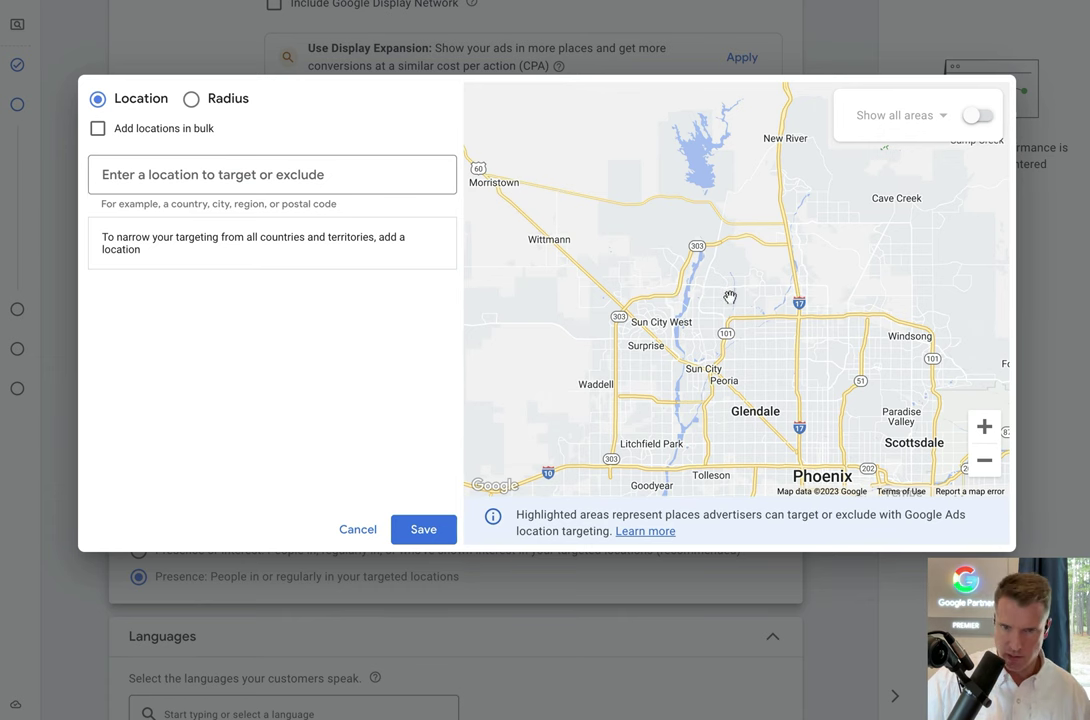
scroll(727, 297, "up", 2)
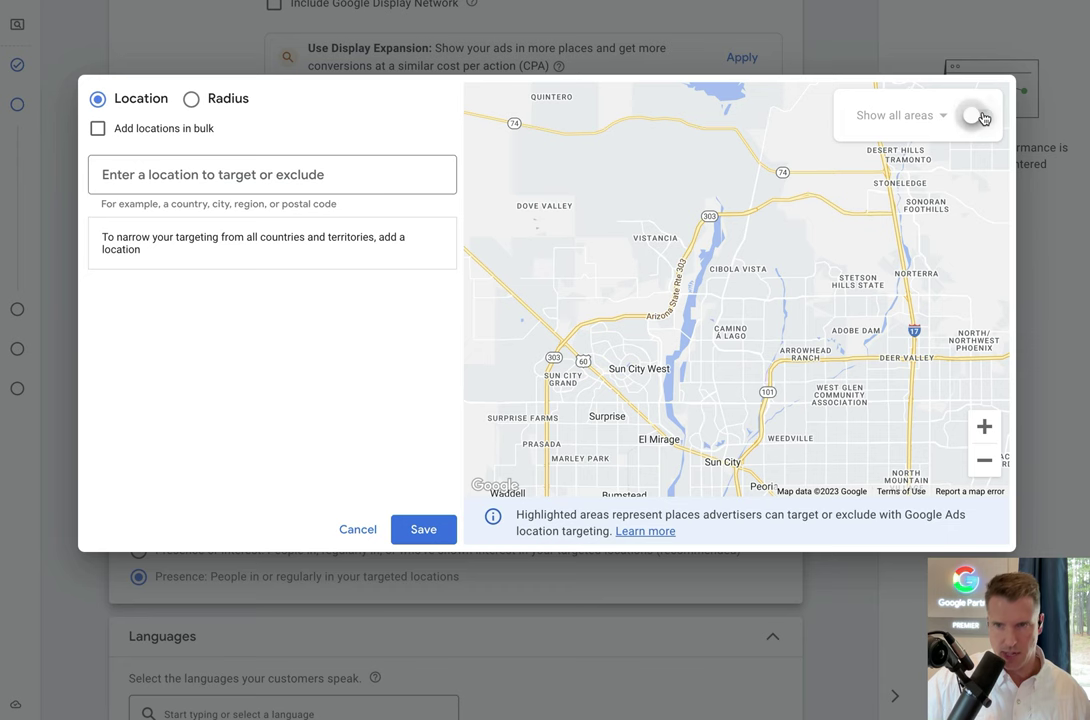
left_click(980, 117)
left_click(900, 118)
scroll(742, 277, "up", 1)
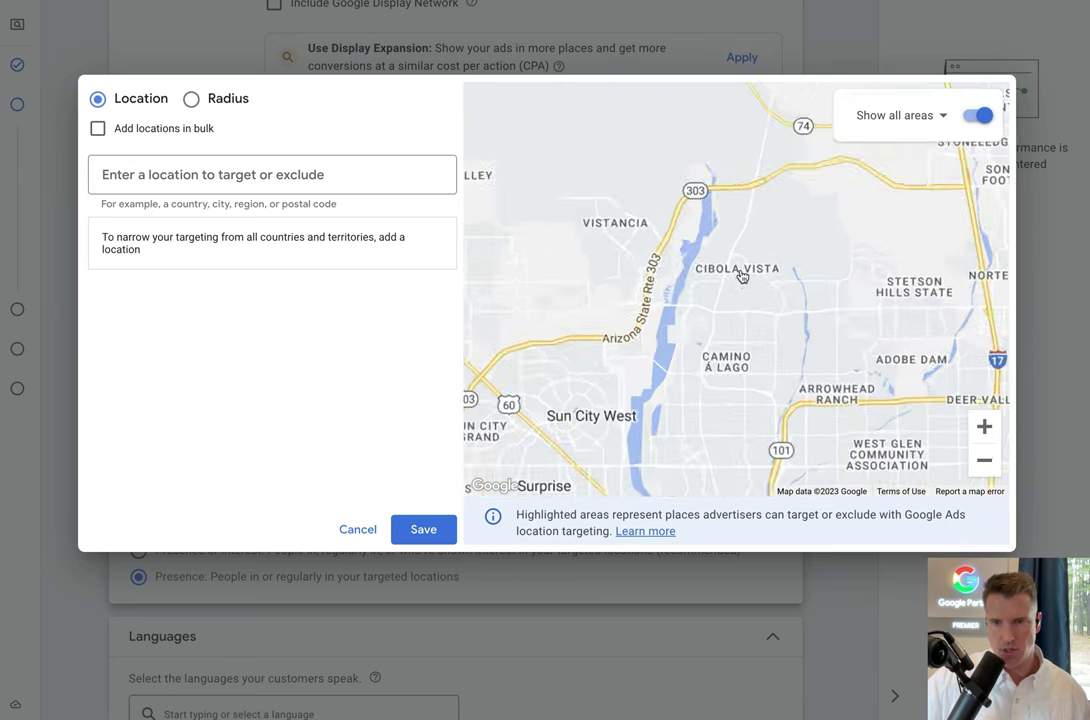
left_click(888, 115)
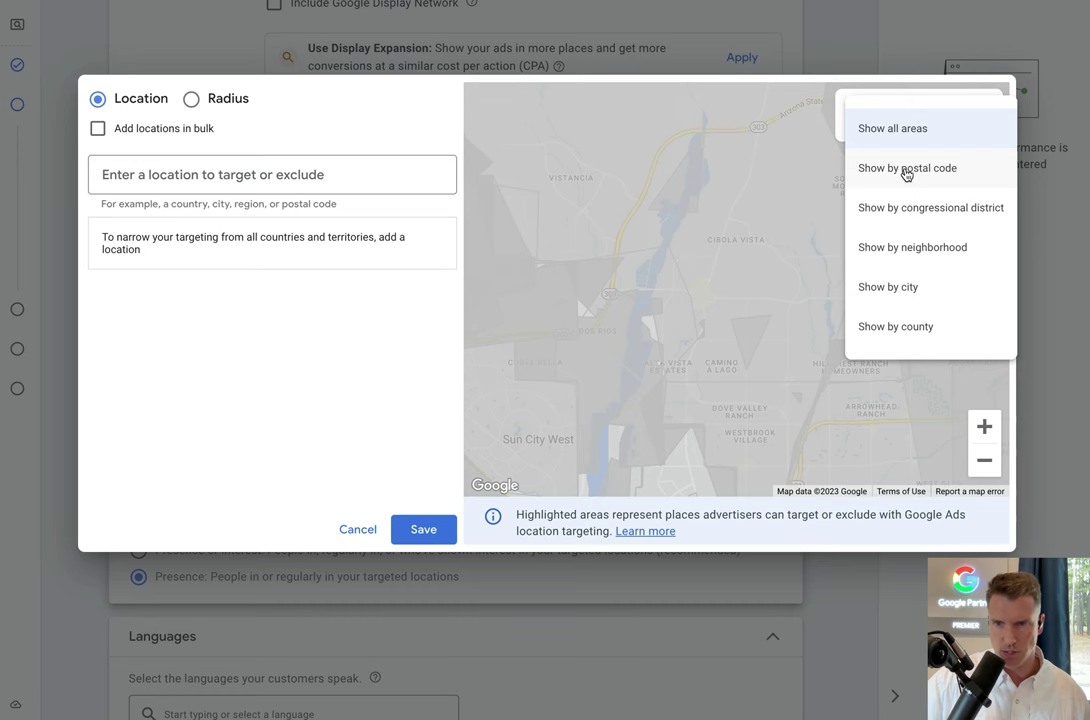
left_click(906, 170)
Step: Target the Arizona postal code areas 85382 and 85373 on the map
left_click_drag(706, 346, 803, 316)
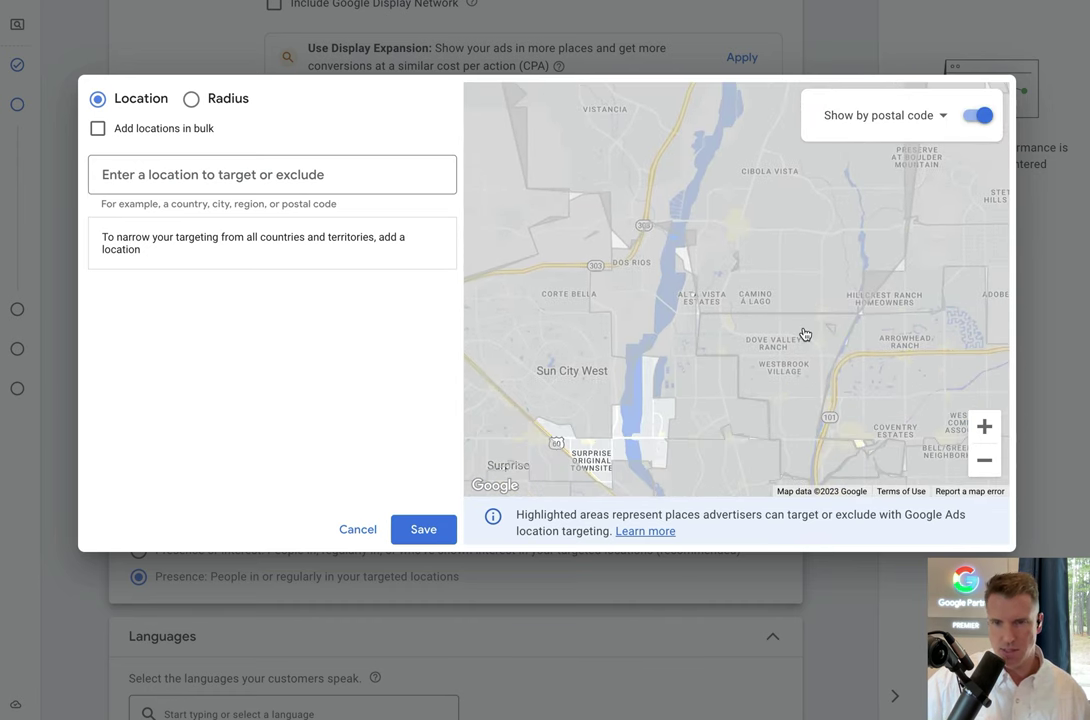
left_click(801, 334)
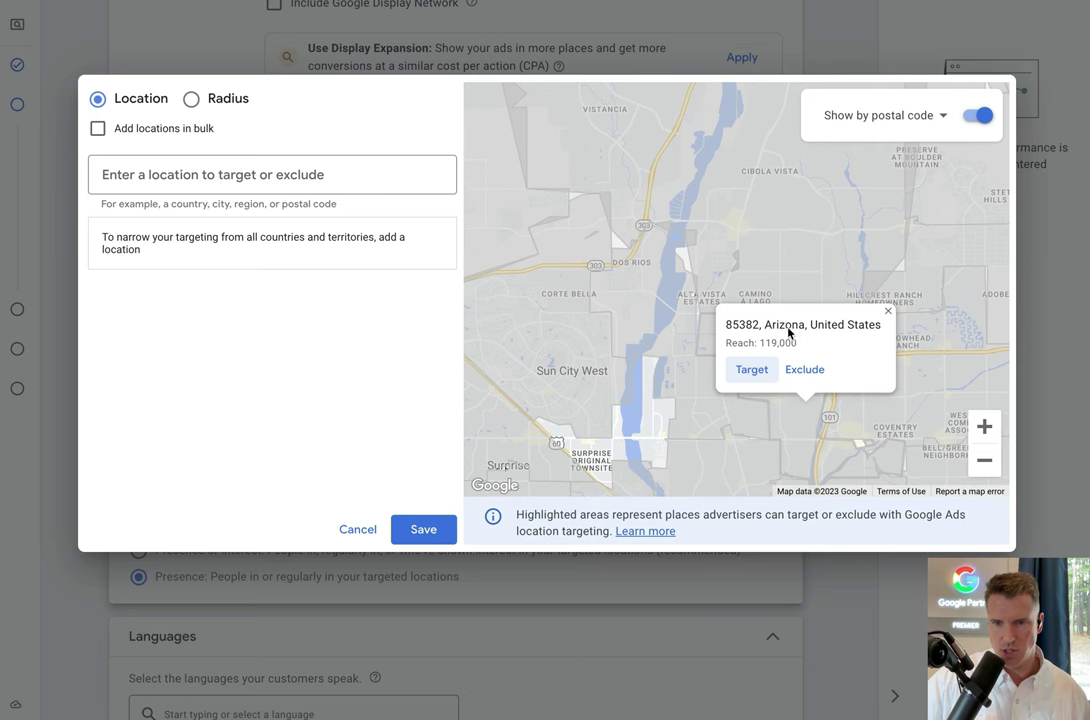
left_click(751, 372)
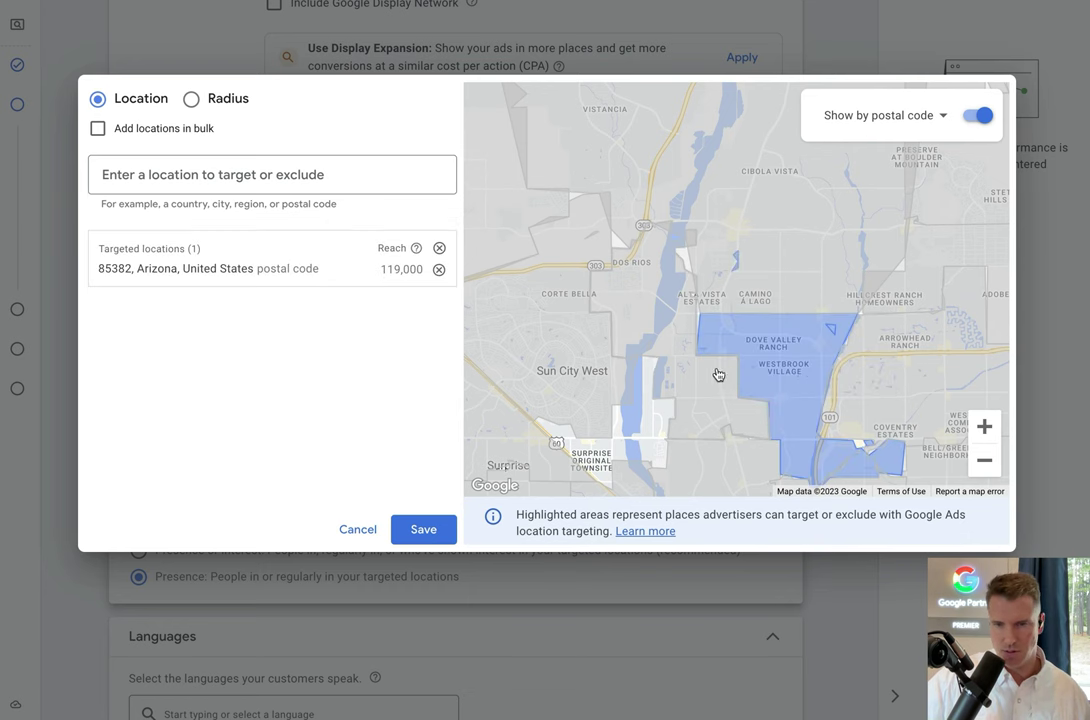
left_click_drag(681, 384, 752, 365)
left_click(784, 374)
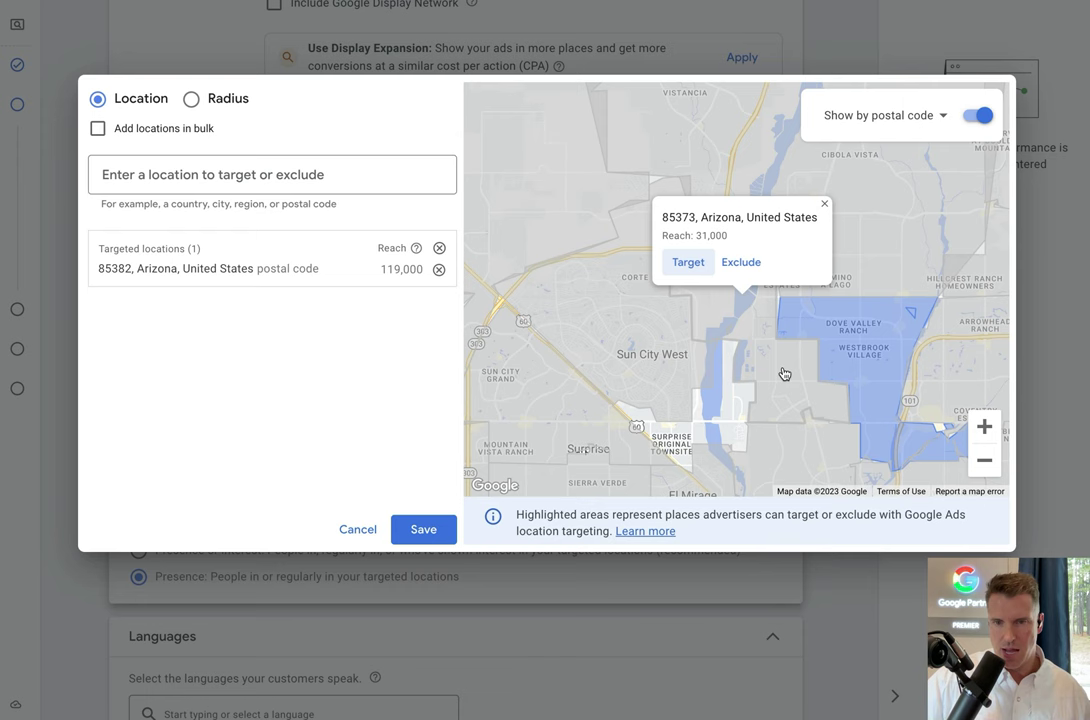
left_click(685, 268)
left_click_drag(764, 365, 708, 324)
left_click_drag(815, 304, 733, 323)
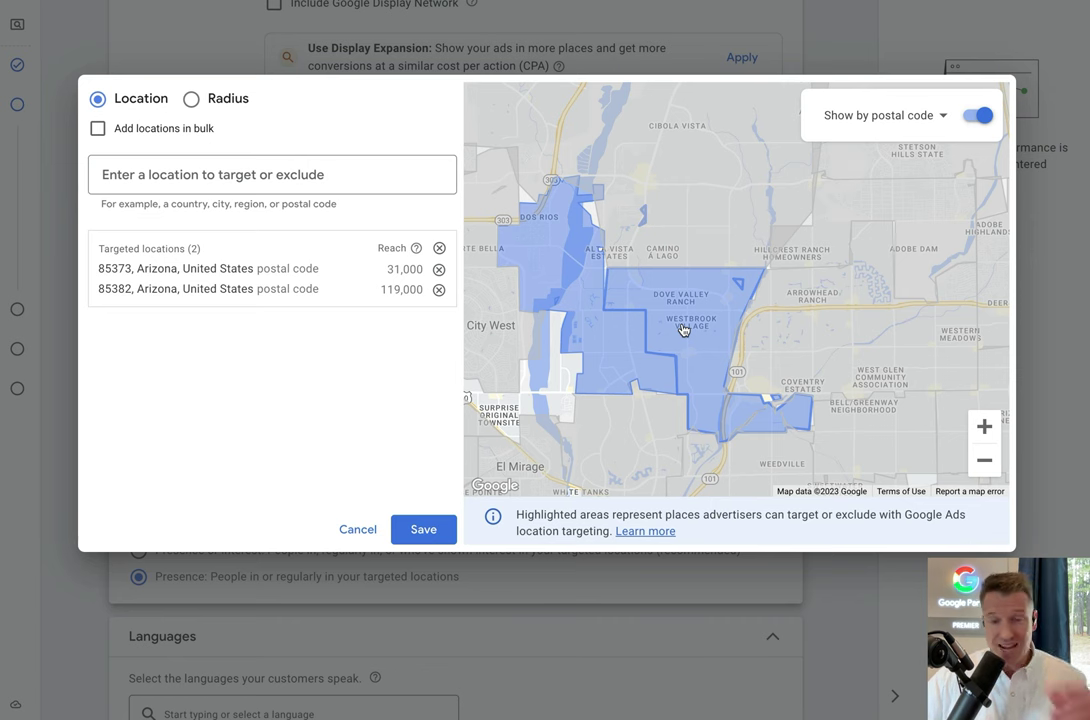
Step: Target the Arizona postal code areas 85310 and 85308 on the map
left_click(817, 253)
left_click(816, 204)
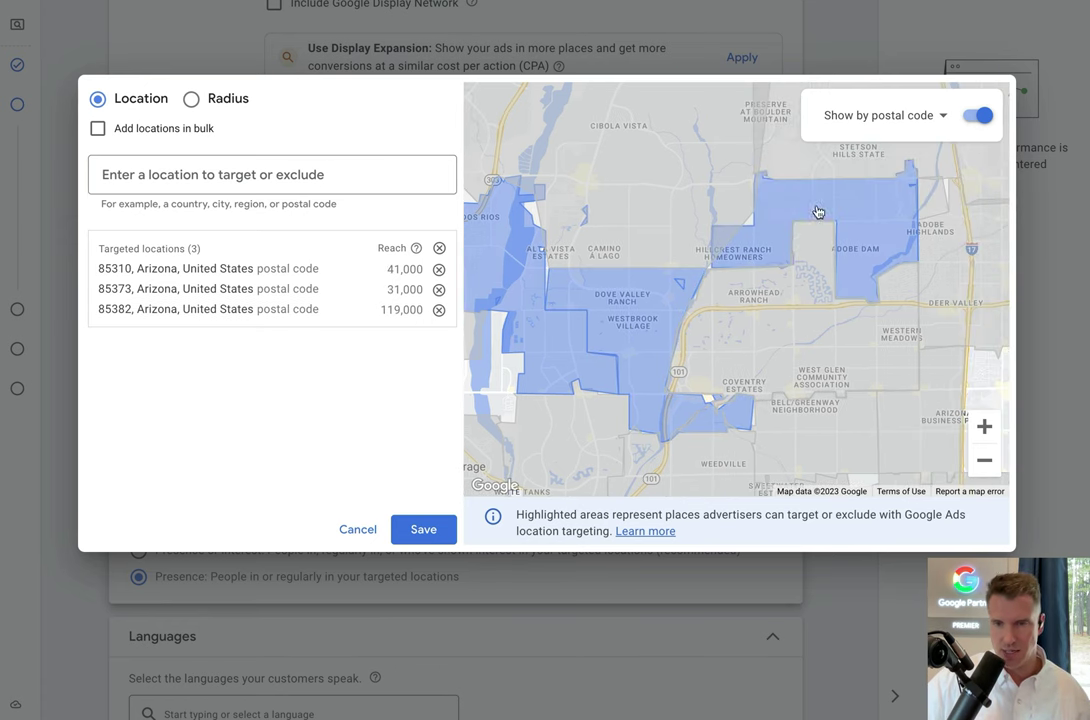
left_click(754, 300)
left_click(702, 287)
left_click_drag(710, 341, 800, 370)
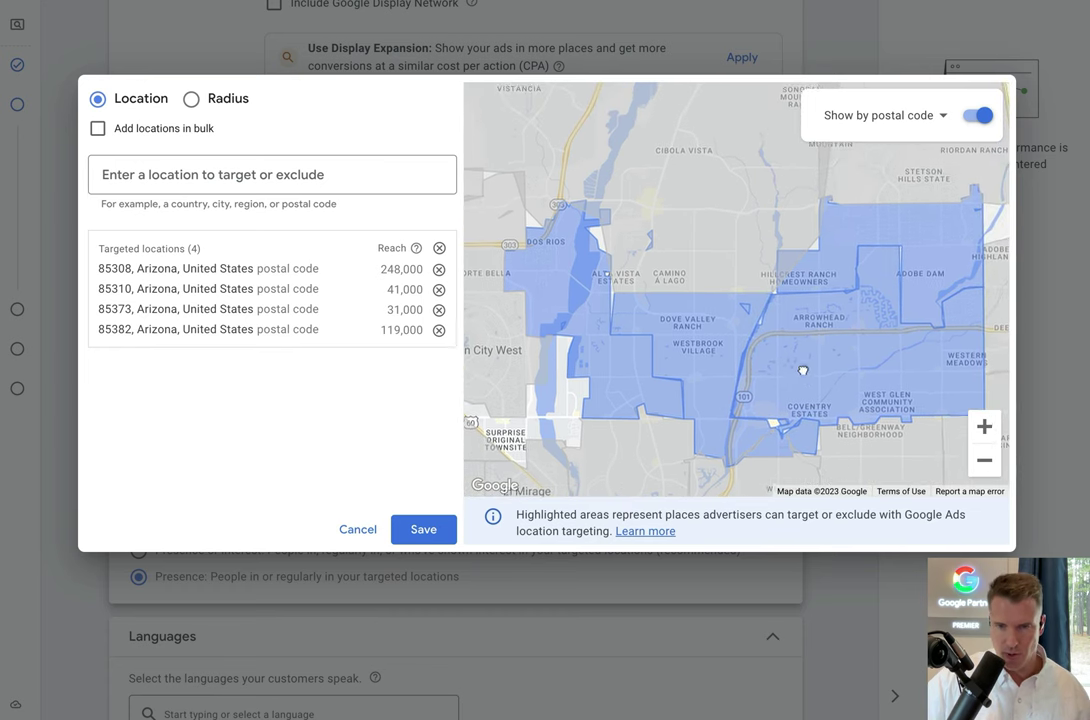
Step: Target the Arizona postal code area 85383, north of the areas already targeted
left_click_drag(684, 280, 709, 325)
left_click(709, 325)
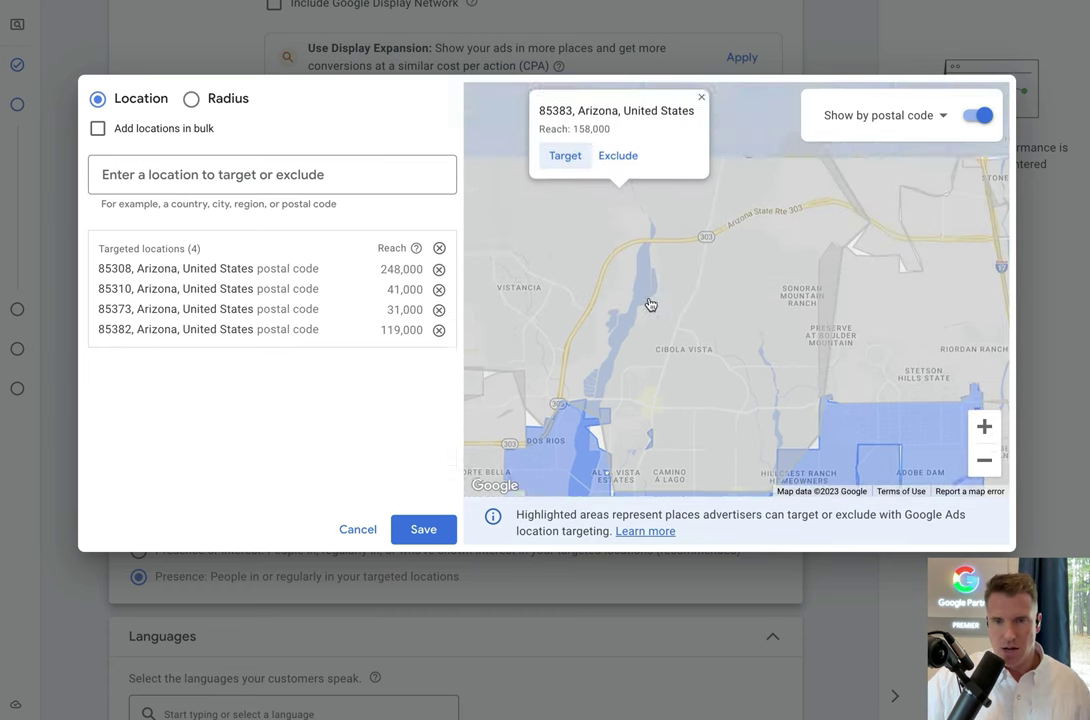
left_click(575, 205)
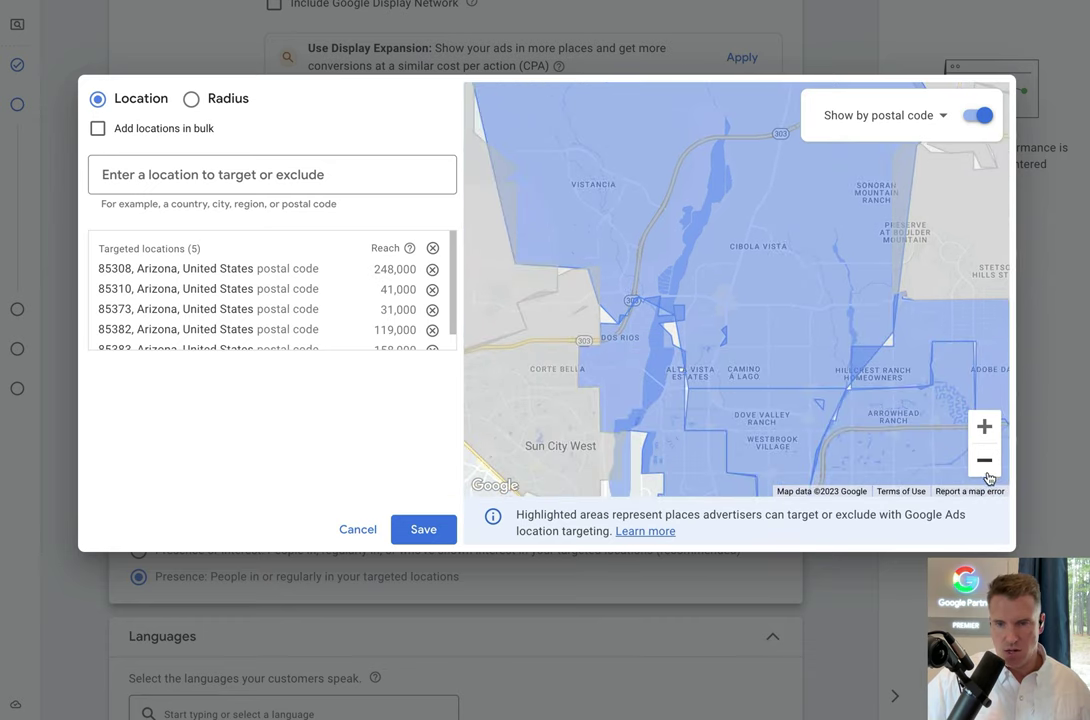
left_click(984, 461)
left_click_drag(793, 374, 665, 277)
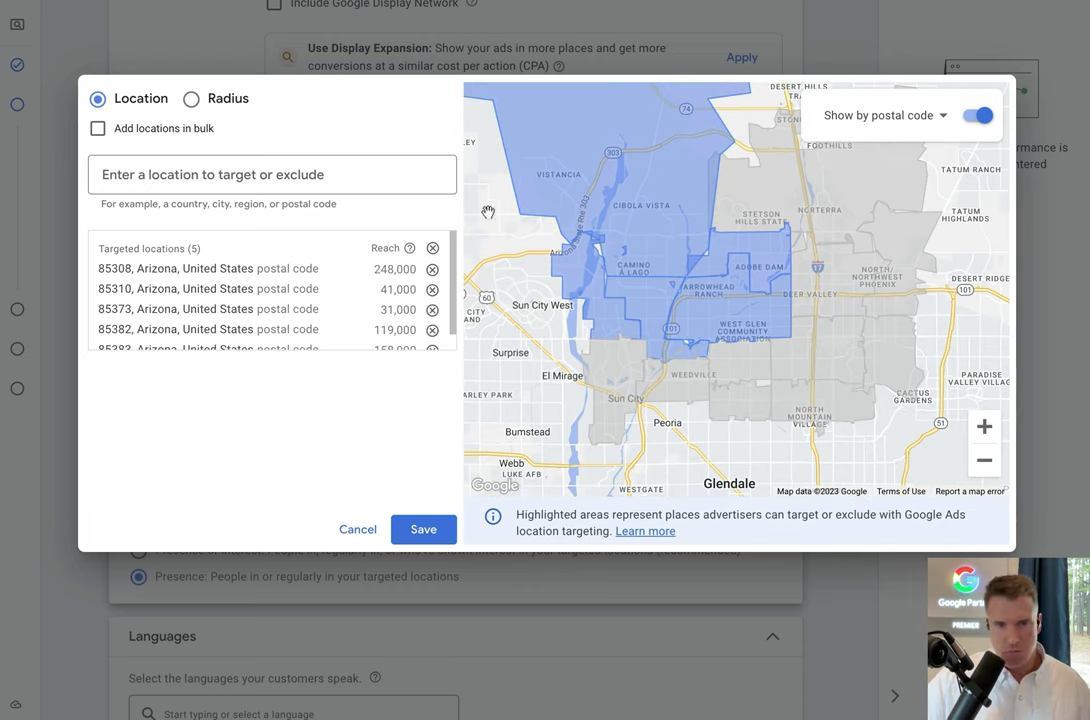
Step: Switch the location search to radius targeting and set the radius to 5 mi
left_click(190, 101)
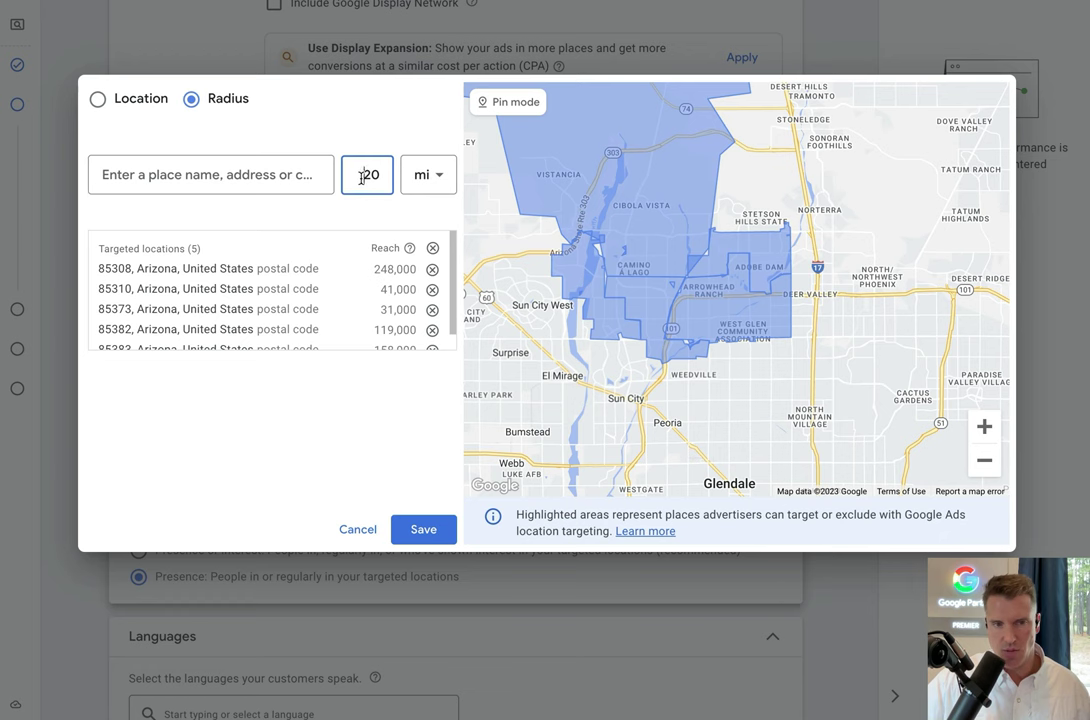
left_click(148, 177)
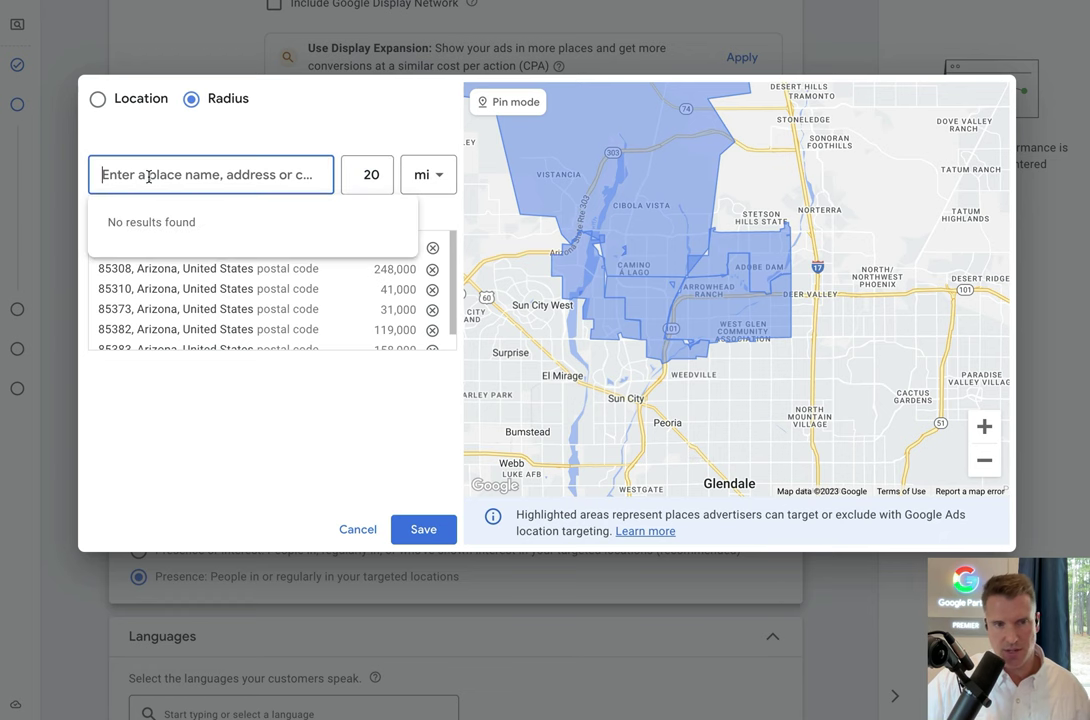
double_click(365, 174)
type("5")
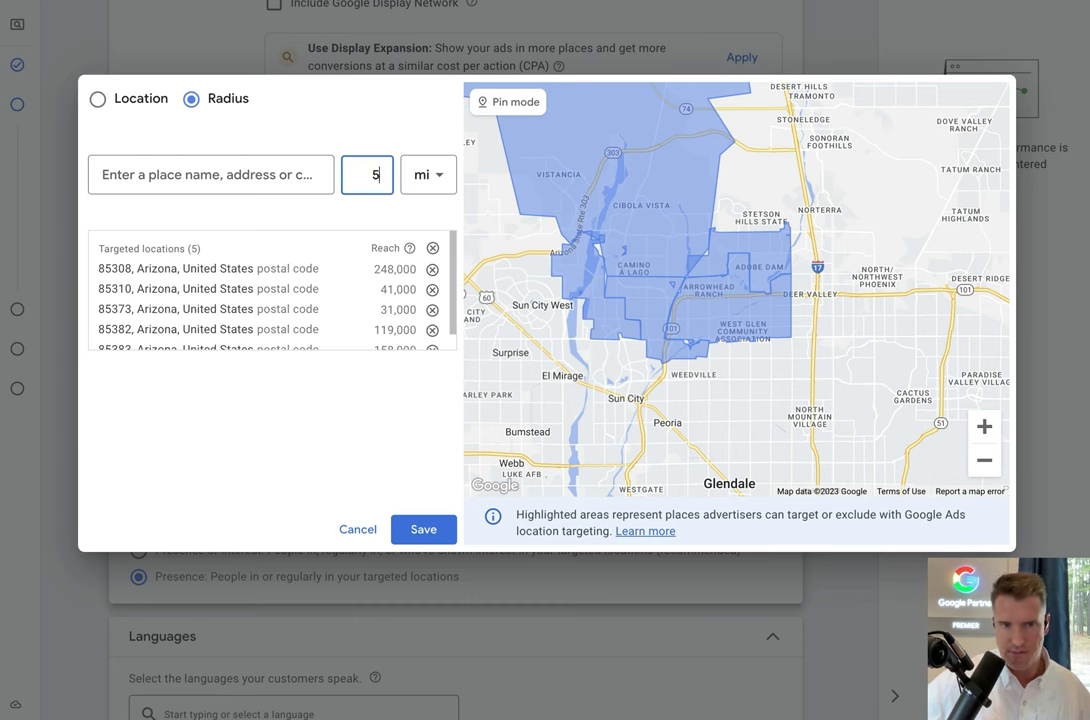
Step: Search for postal code 85303 and target the radius around Glendale, AZ 85303
left_click(242, 175)
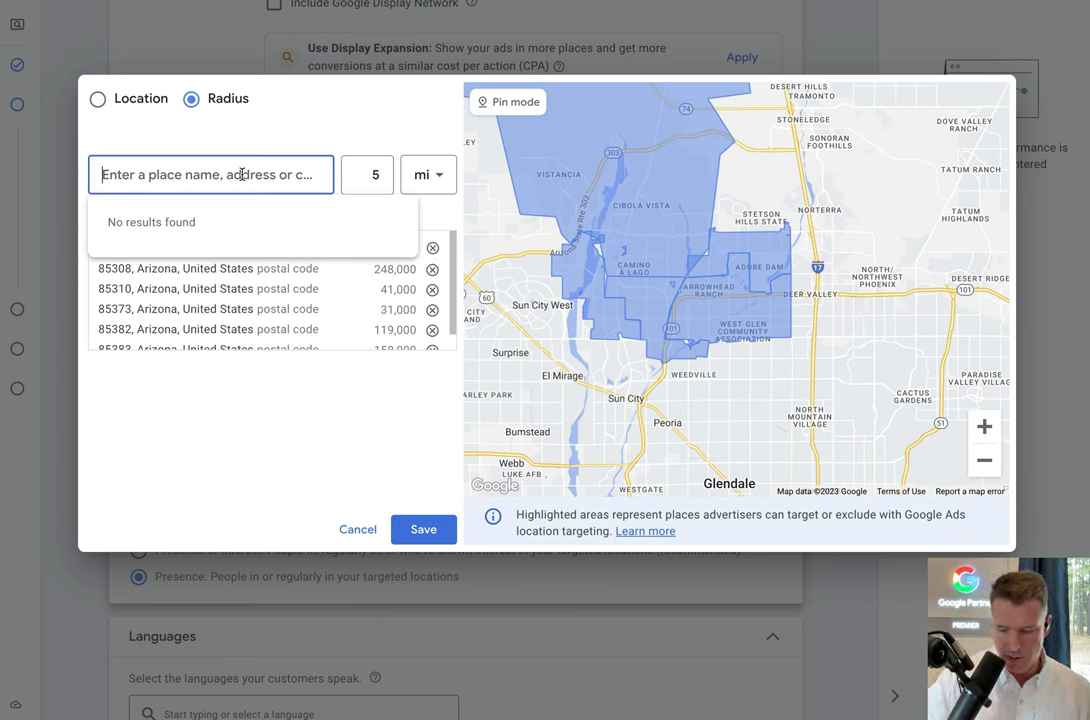
type("8")
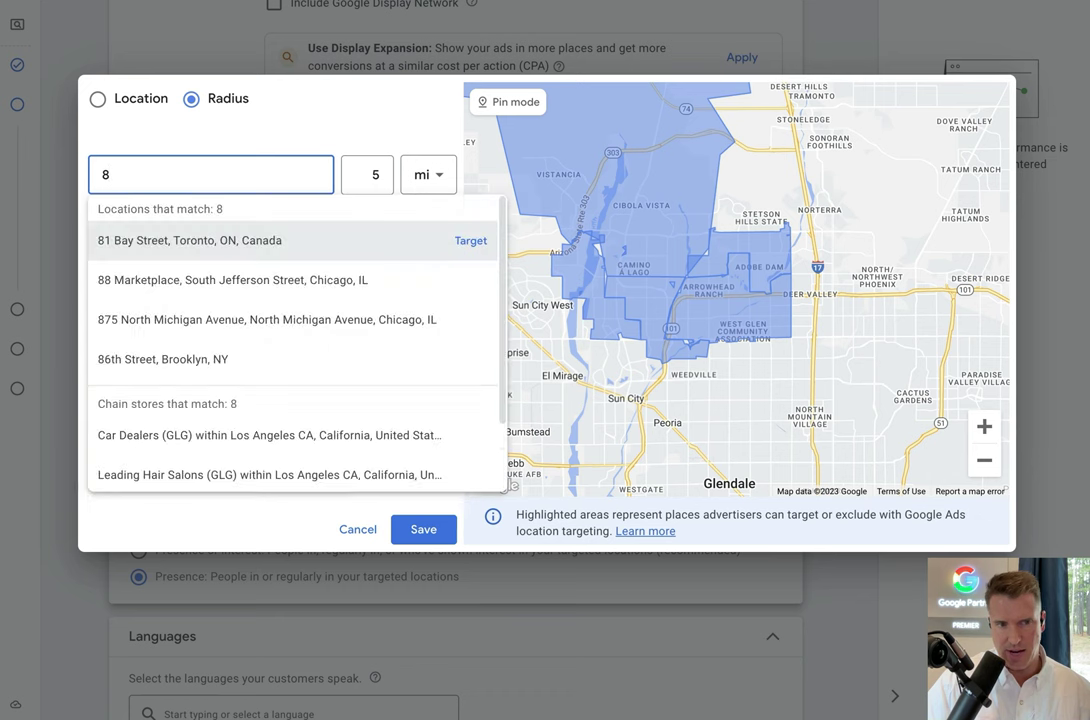
type("5303")
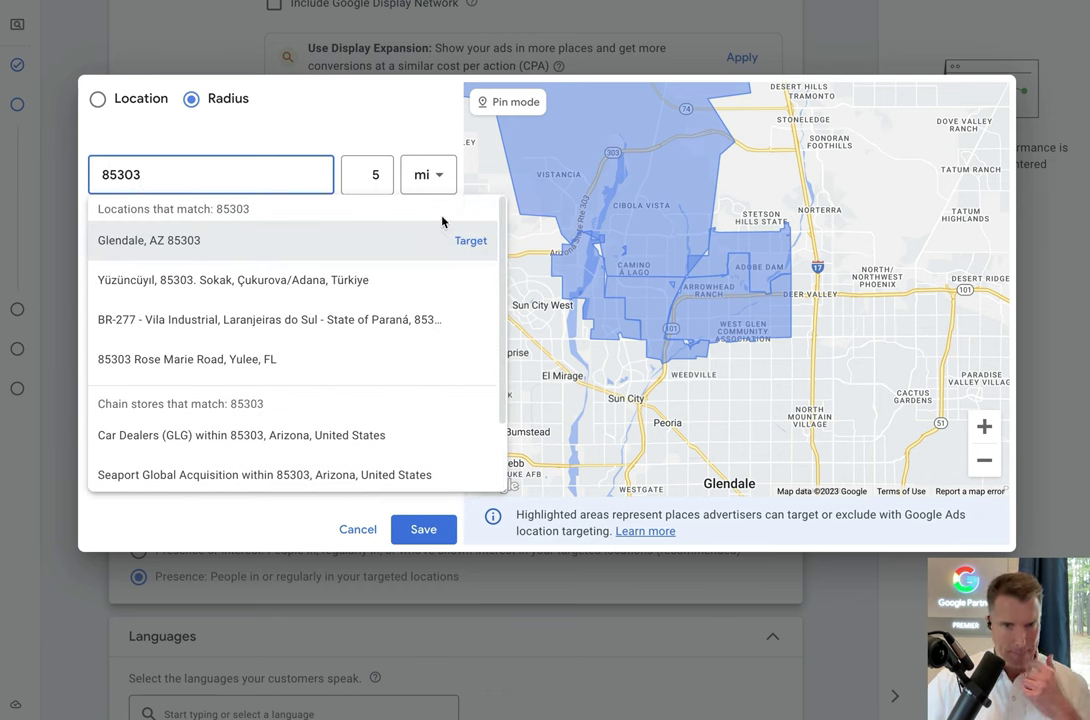
left_click(470, 241)
Step: Remove the Arizona postal code area 85310 from the targeted locations on the map
left_click_drag(572, 211, 557, 270)
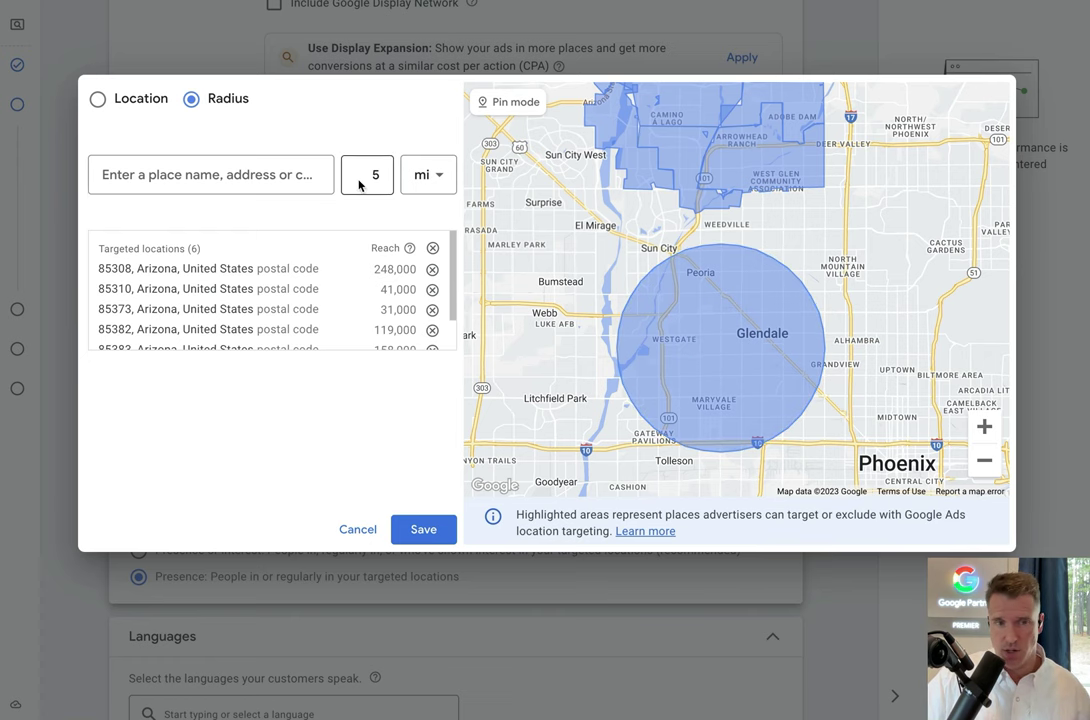
left_click_drag(558, 160, 502, 405)
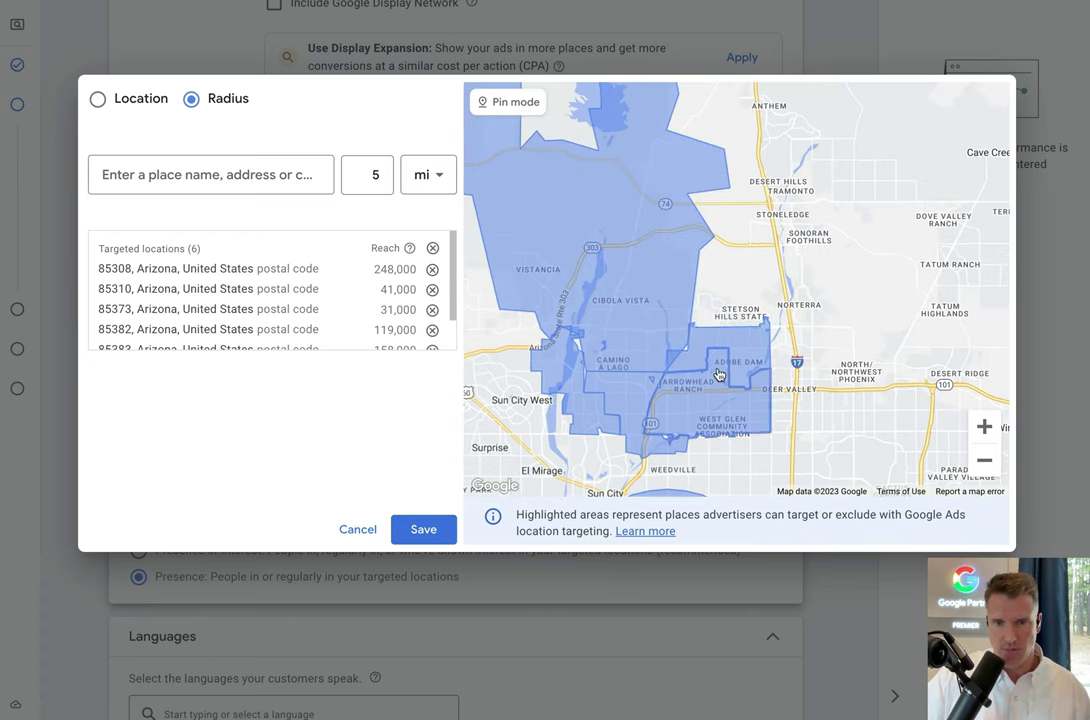
left_click(682, 364)
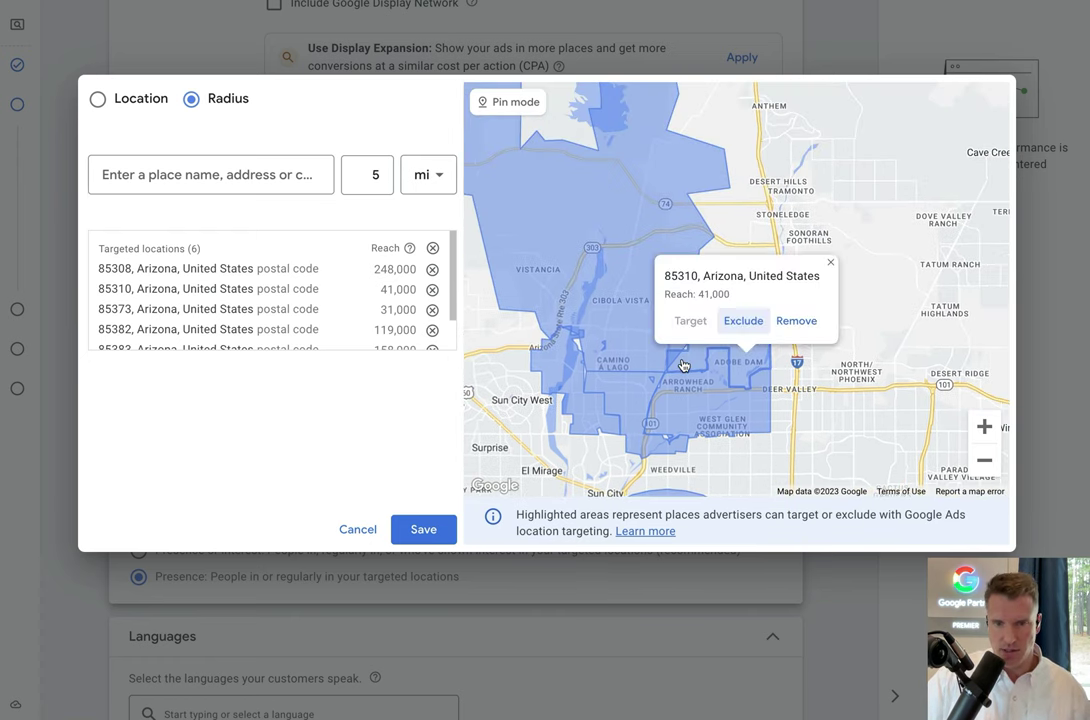
left_click(805, 319)
Step: Place a pin on the map by Hillcrest Ranch Homeowners and target a custom 5 mi radius around it
scroll(710, 313, "up", 2)
left_click_drag(713, 353, 762, 333)
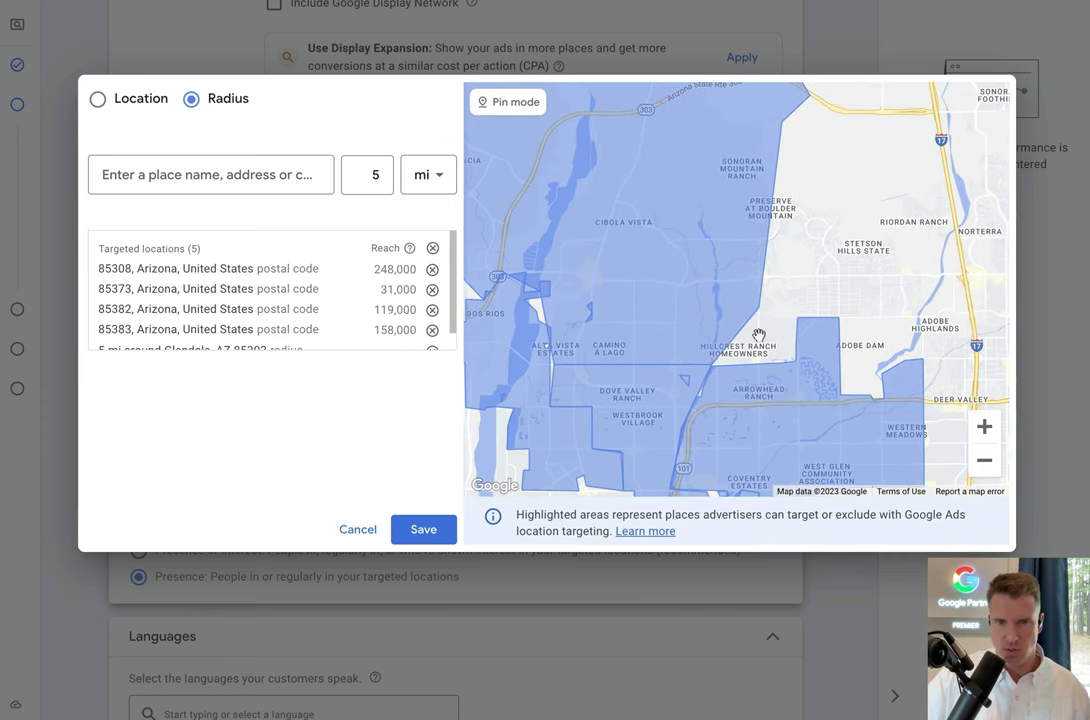
left_click(509, 106)
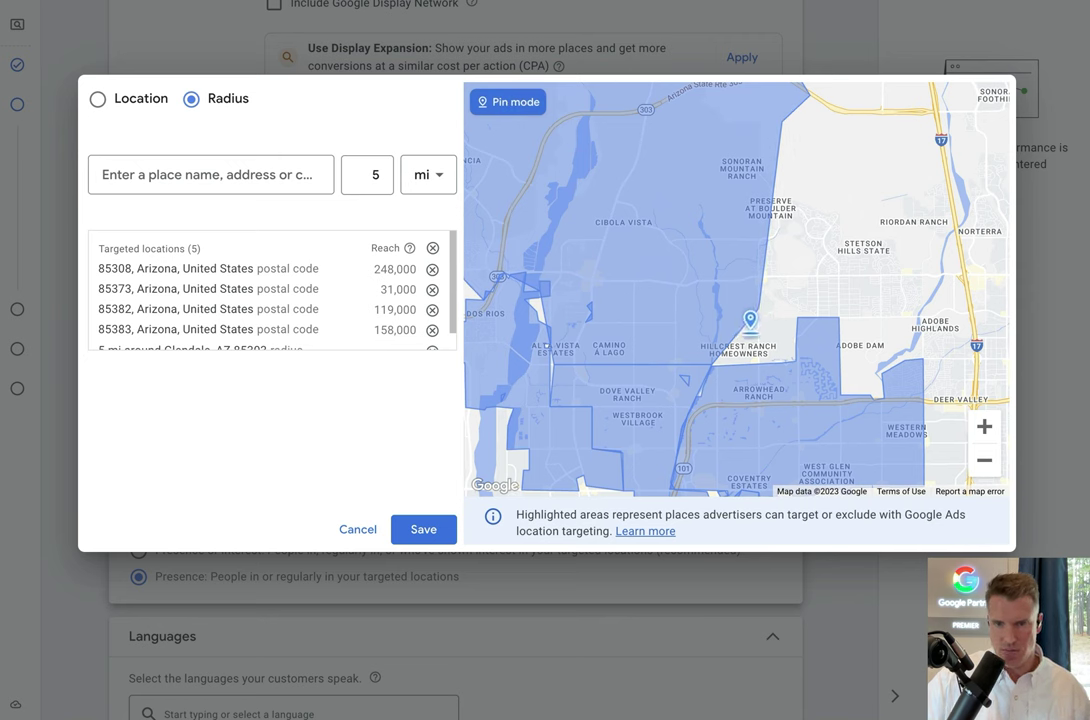
left_click(750, 328)
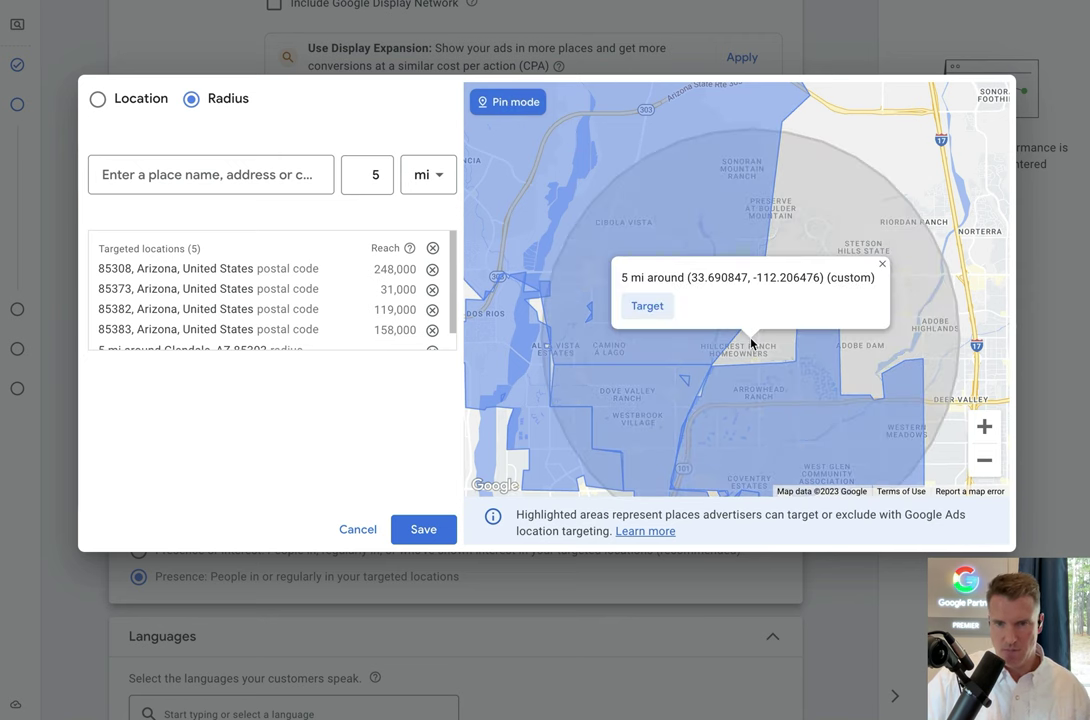
left_click(647, 307)
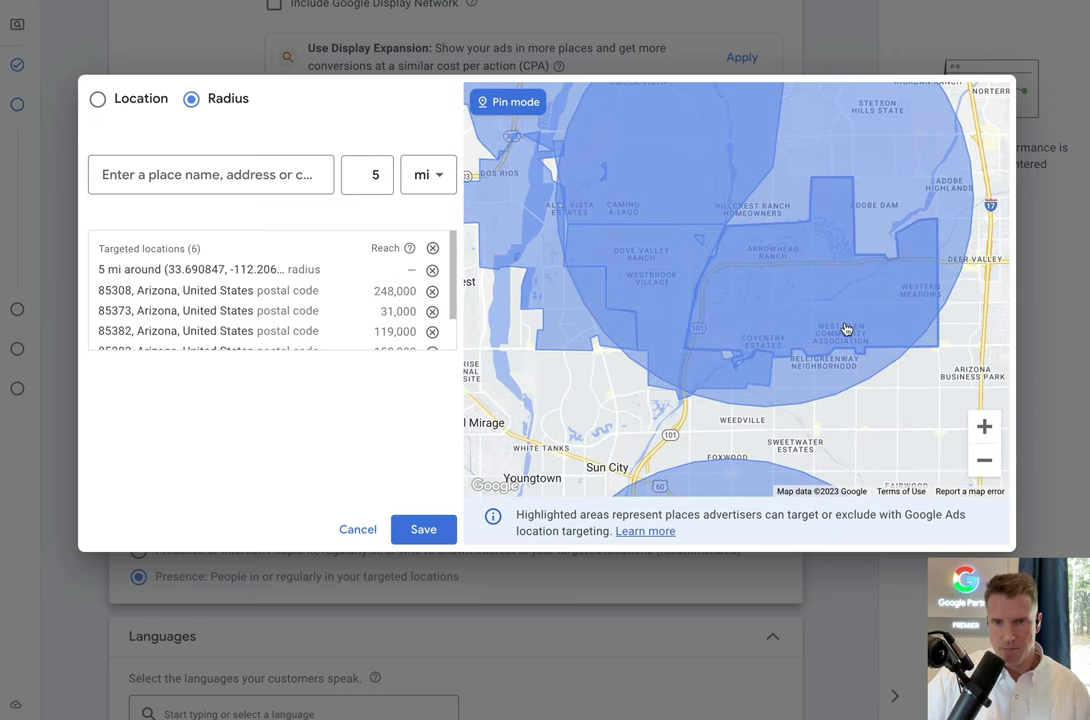
Step: Save the targeted locations and remove the 5 mi radius around Glendale, AZ 85303 from the campaign
left_click(130, 98)
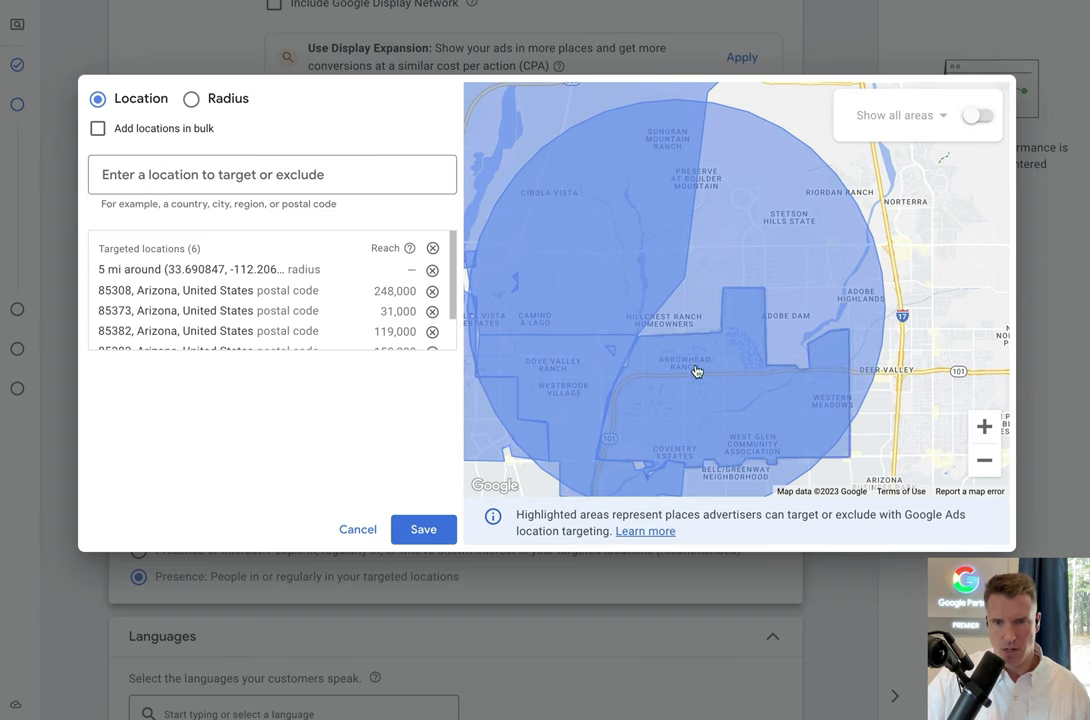
left_click(403, 527)
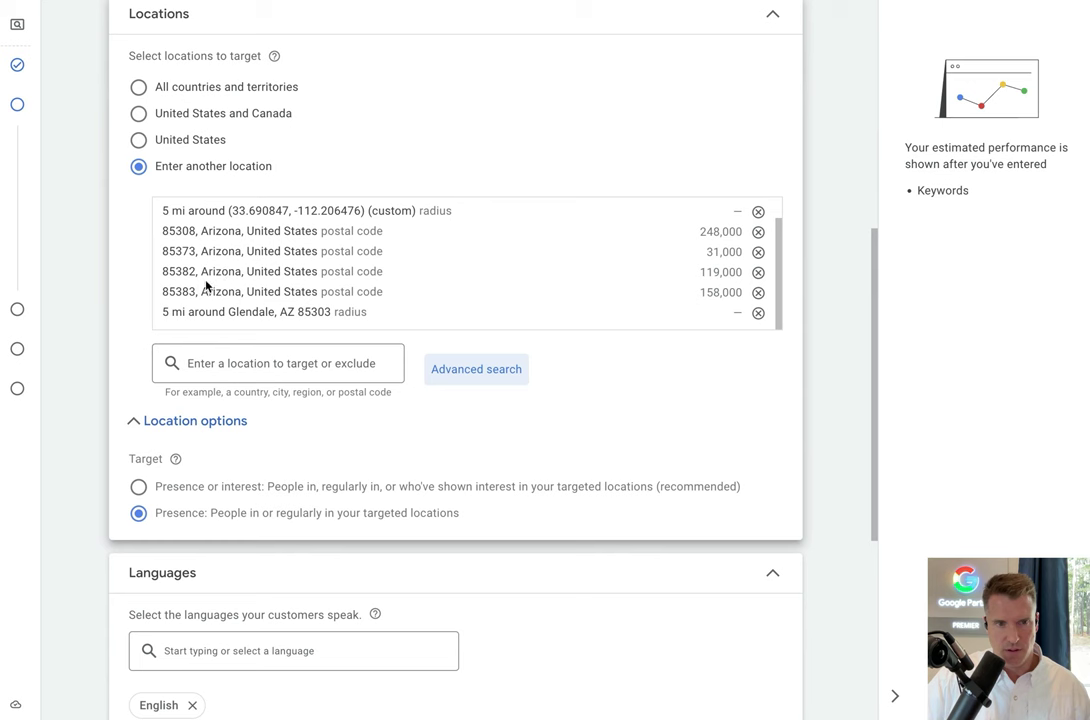
left_click(758, 312)
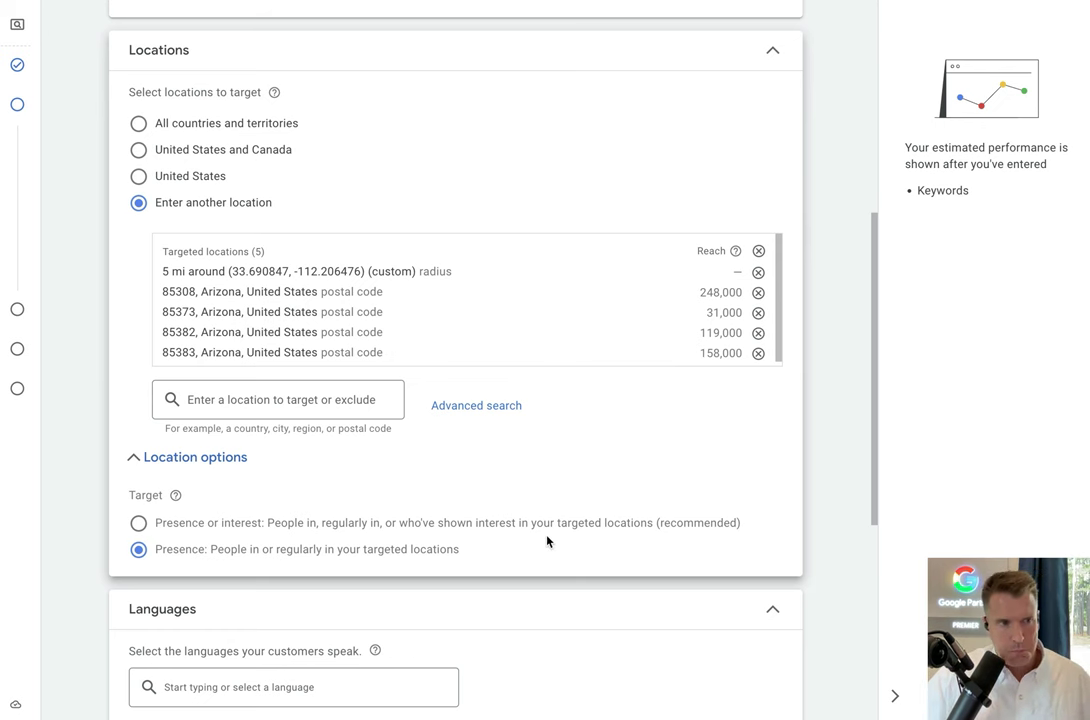
Step: Expand the campaign's audience segments and view the segment categories available for browsing
scroll(547, 541, "down", 3)
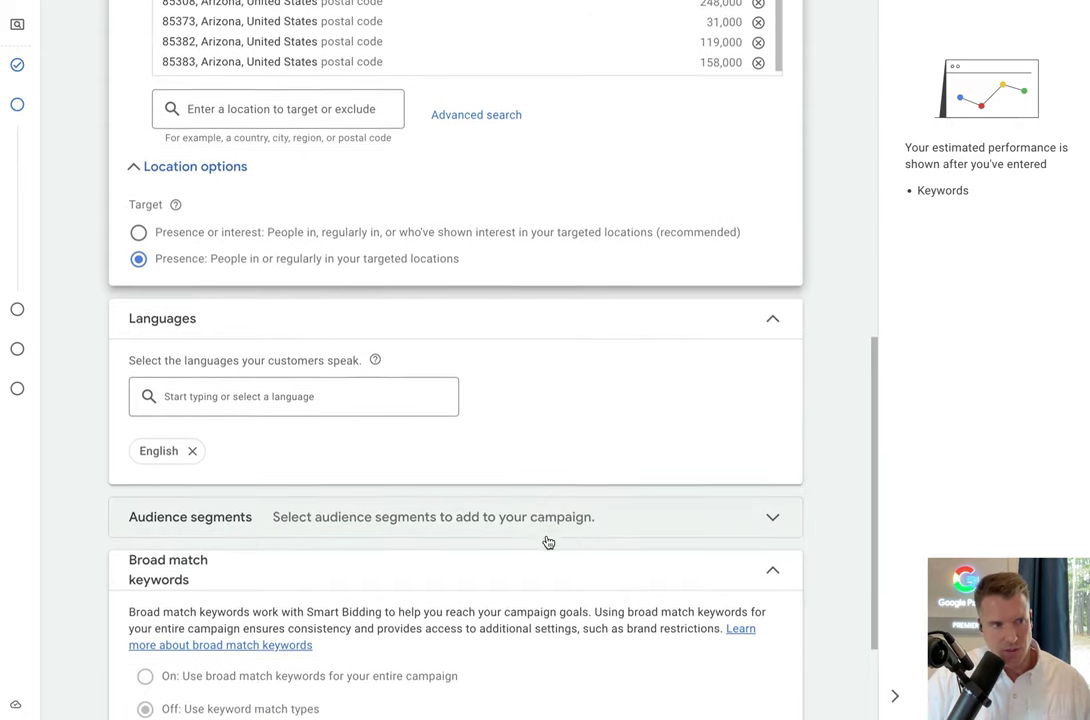
scroll(547, 541, "down", 1)
scroll(547, 538, "down", 1)
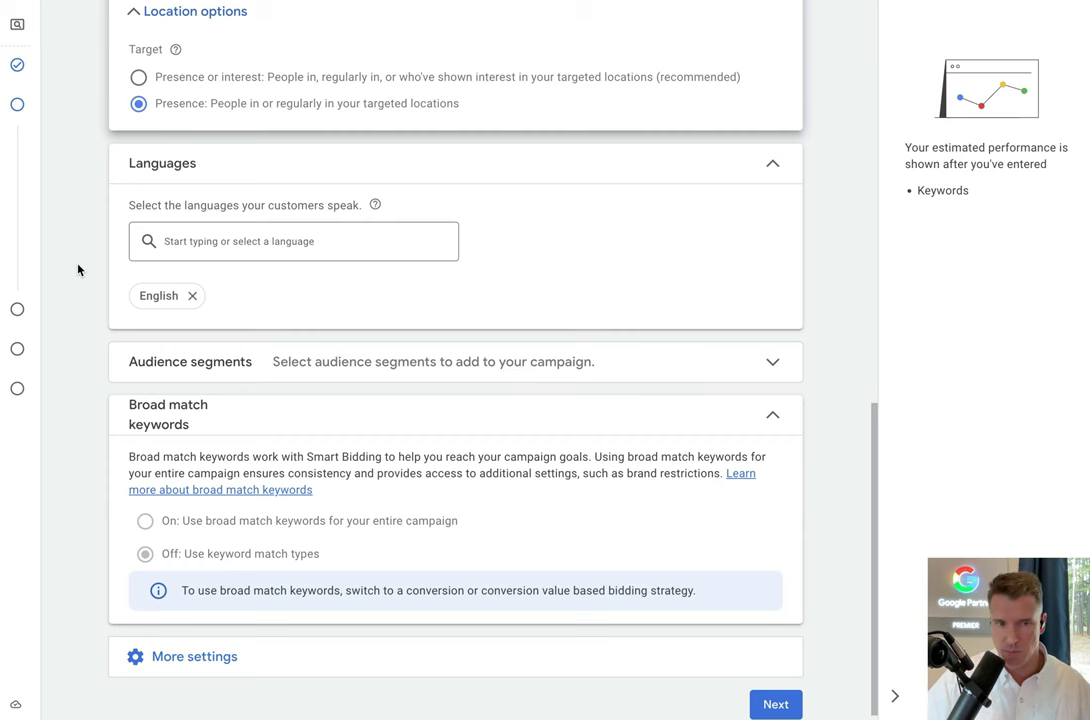
scroll(75, 359, "down", 1)
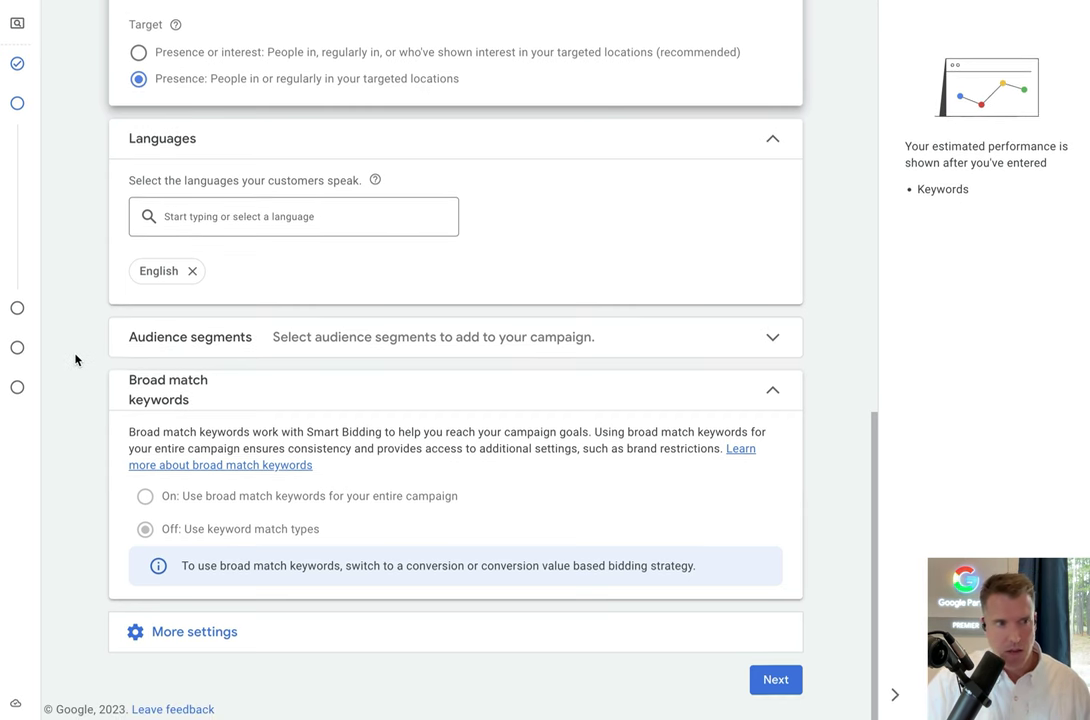
left_click(352, 342)
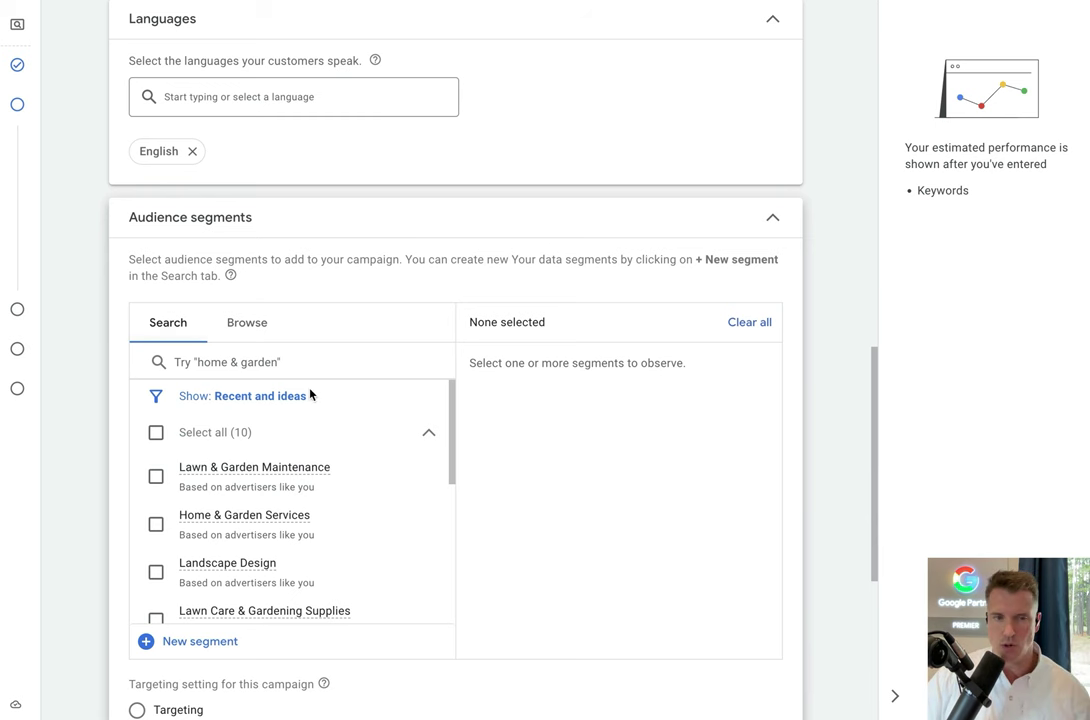
left_click(240, 323)
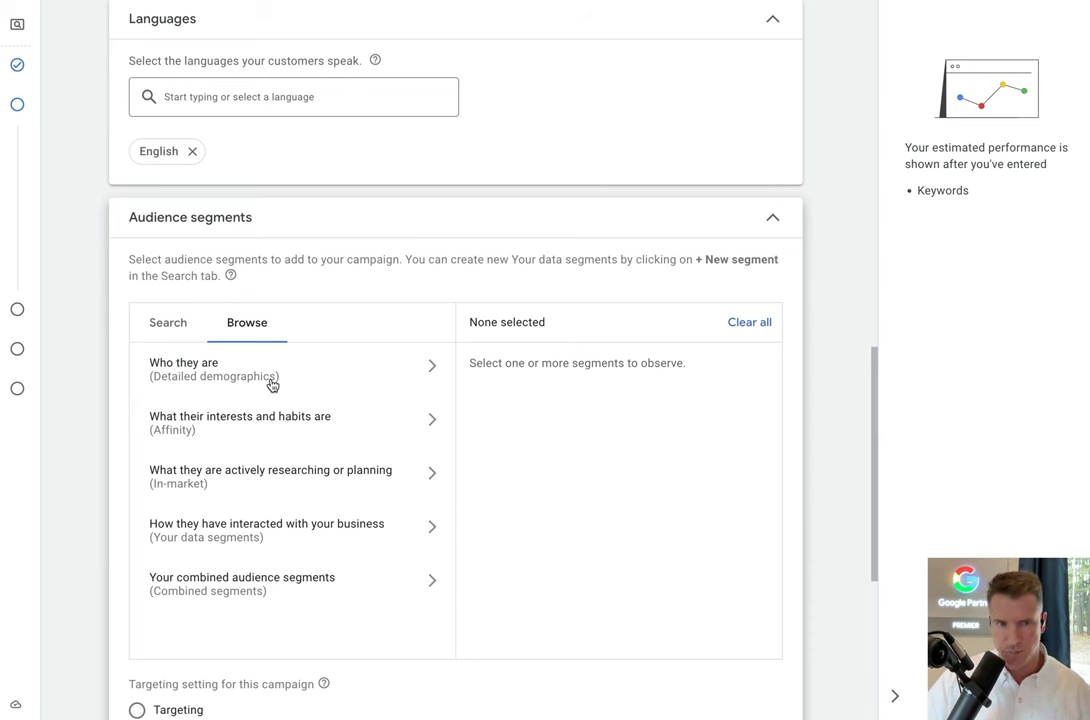
Step: Search the audience segments for "car" and add the in-market segment Luxury Vehicles (New)
left_click(172, 324)
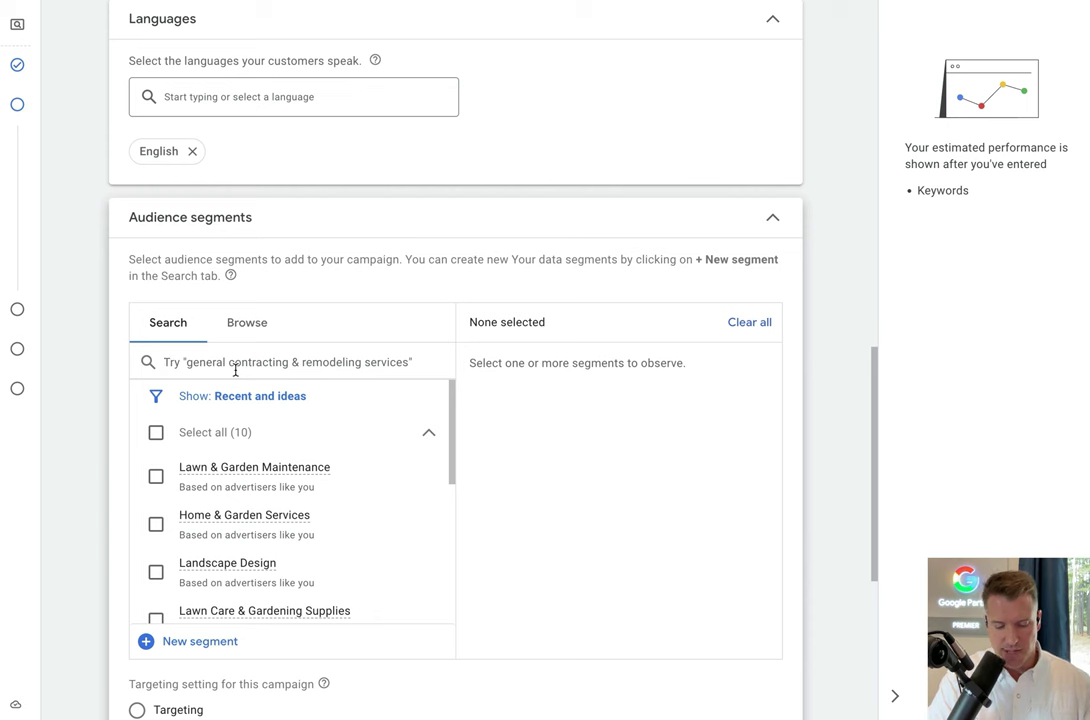
type("car")
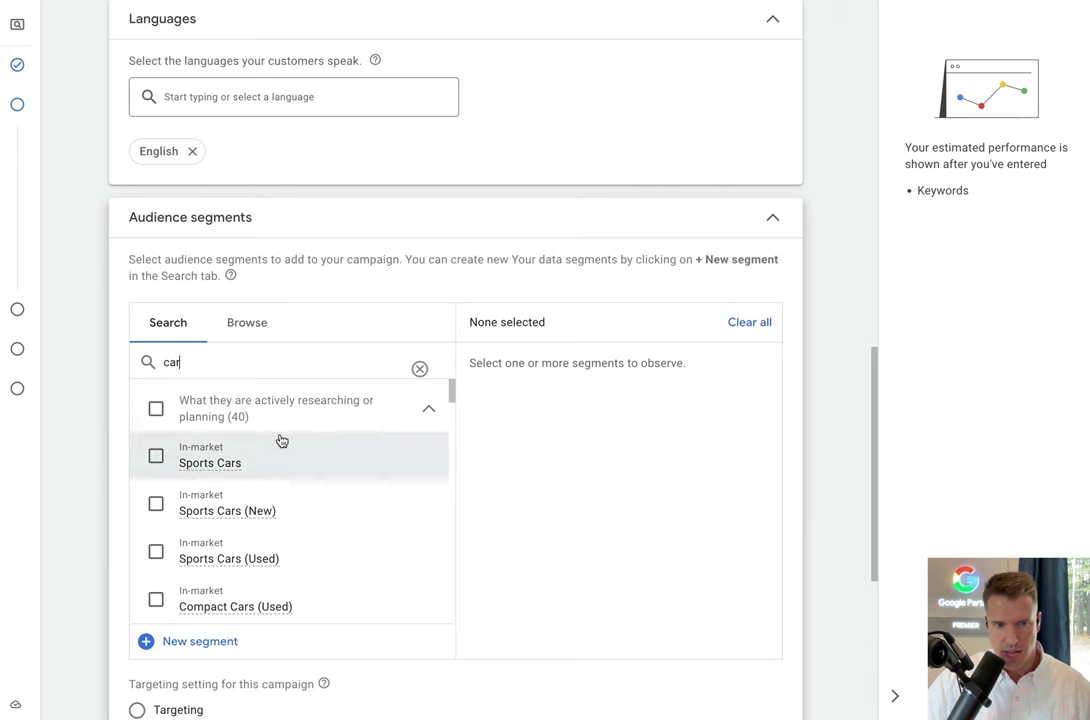
scroll(326, 444, "down", 2)
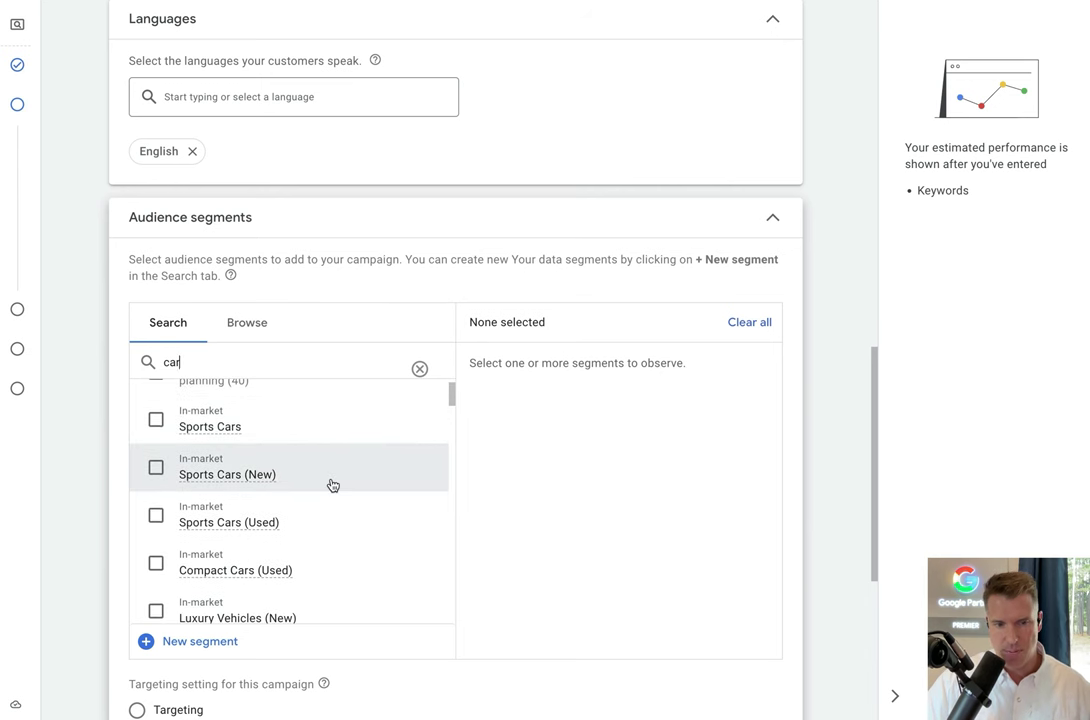
scroll(333, 485, "down", 1)
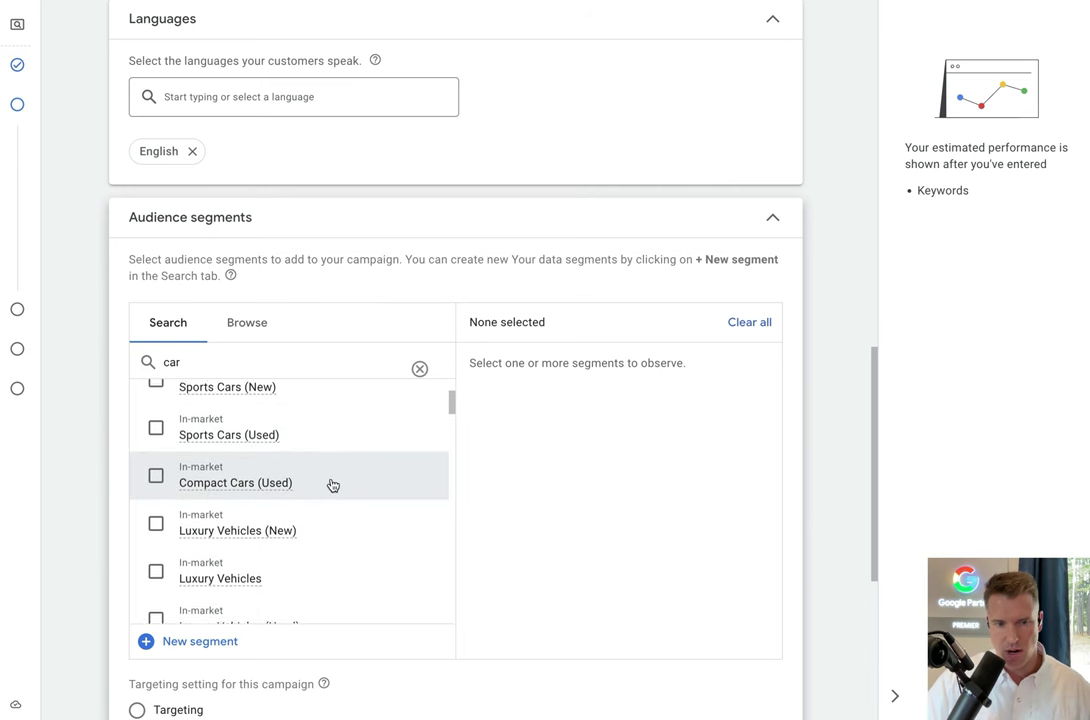
left_click(156, 522)
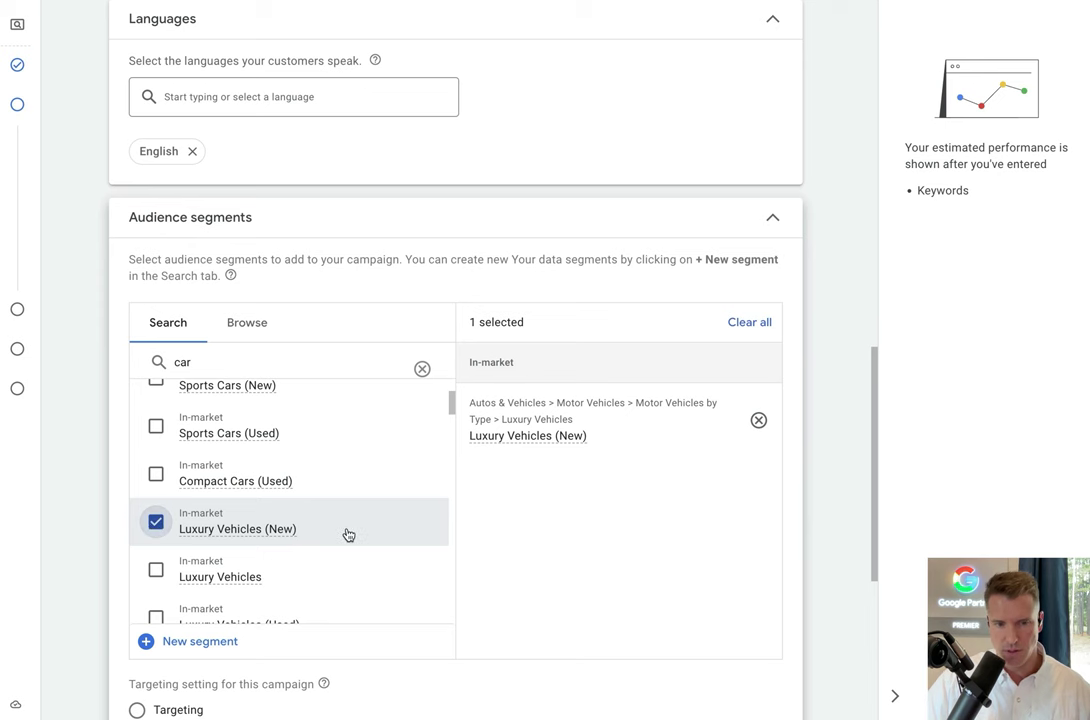
Step: Search the audience segments for "luxury" and add the affinity segment Luxury Shoppers
scroll(350, 540, "down", 3)
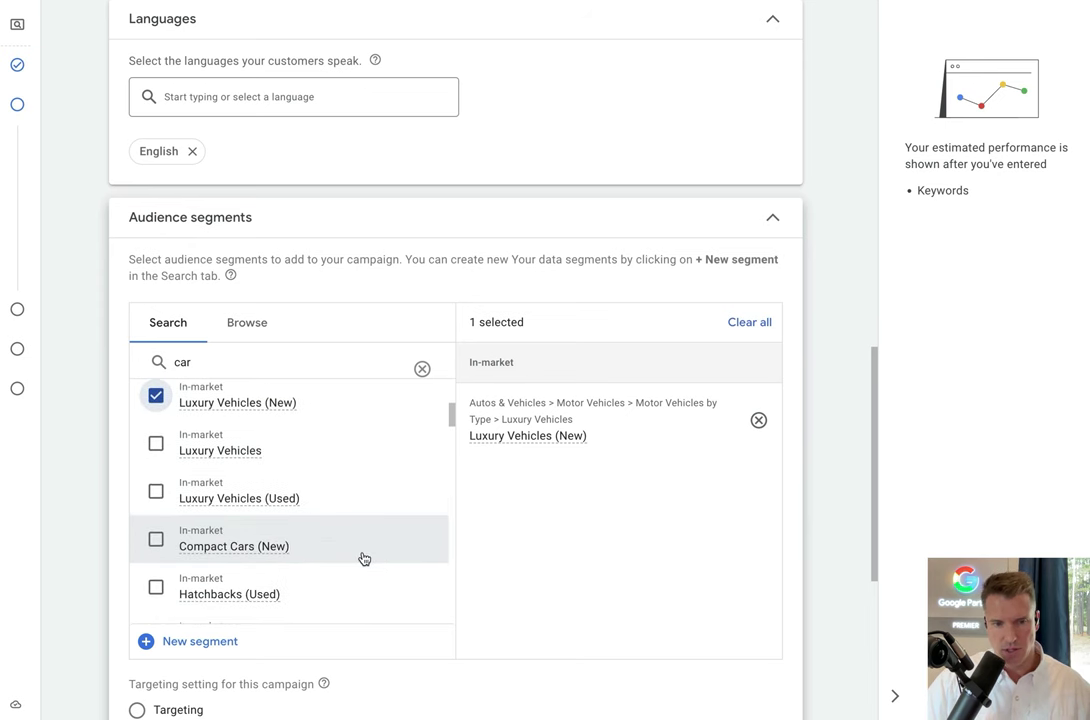
scroll(300, 500, "up", 5)
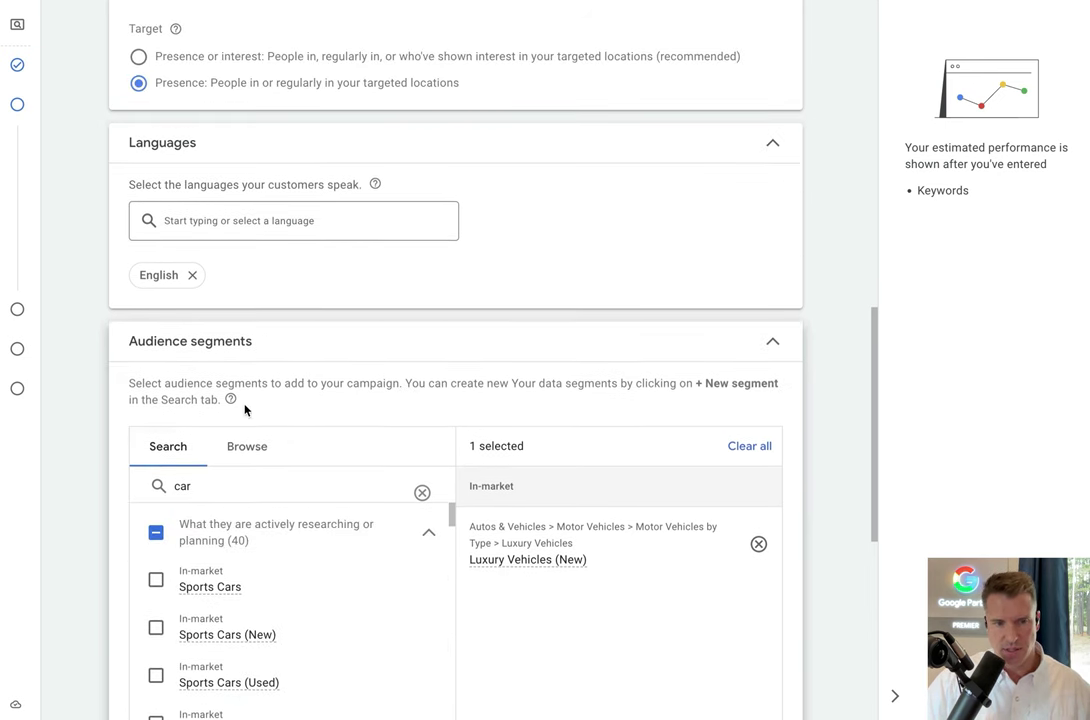
double_click(215, 485)
type("luxu")
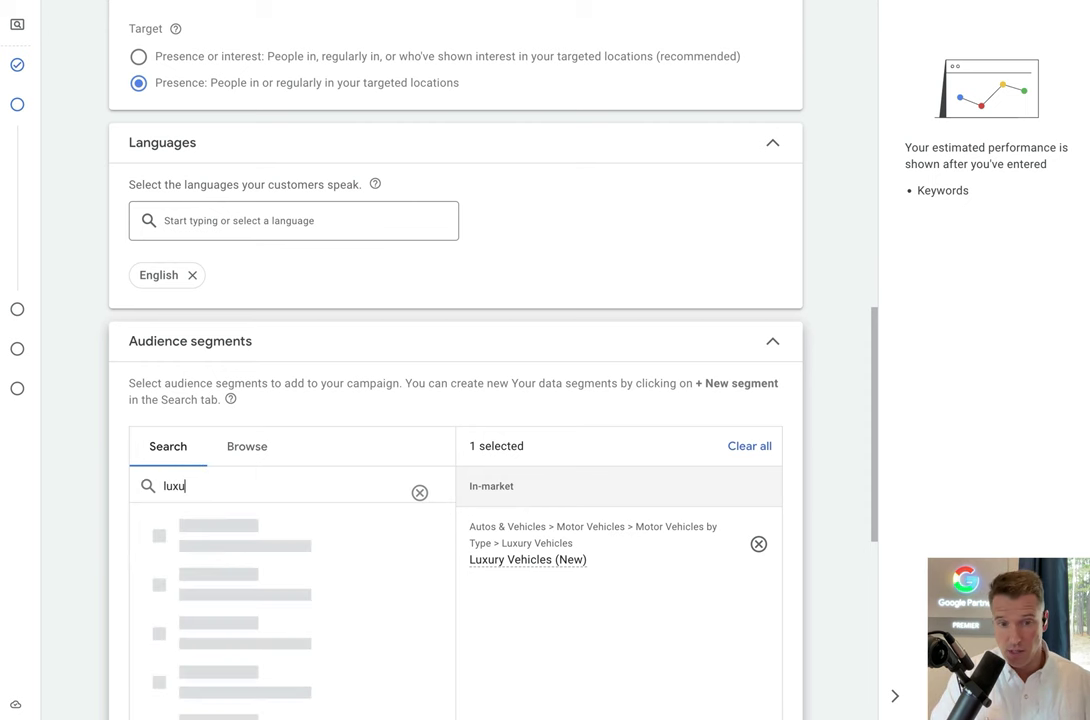
type("ry")
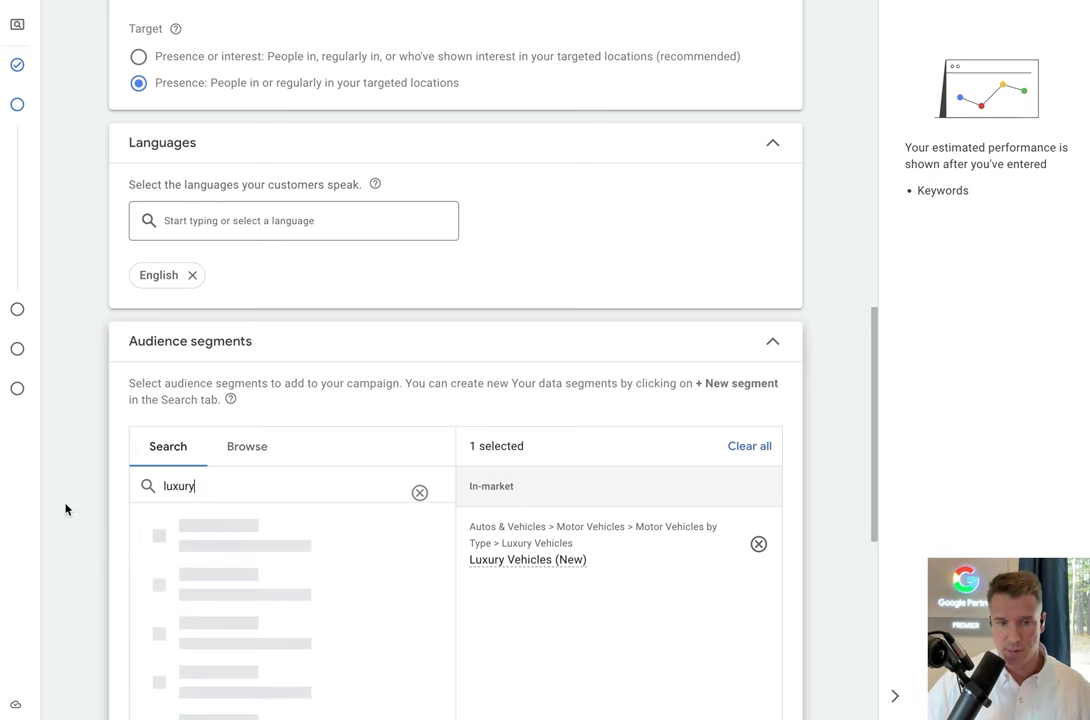
scroll(66, 510, "down", 3)
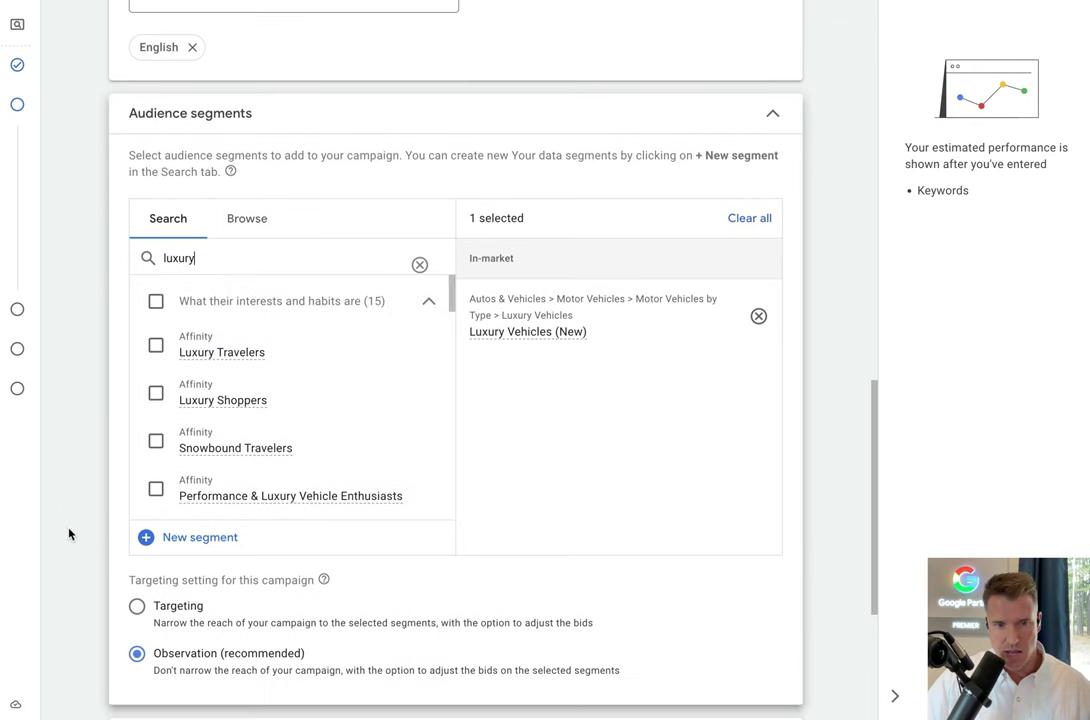
scroll(309, 384, "down", 1)
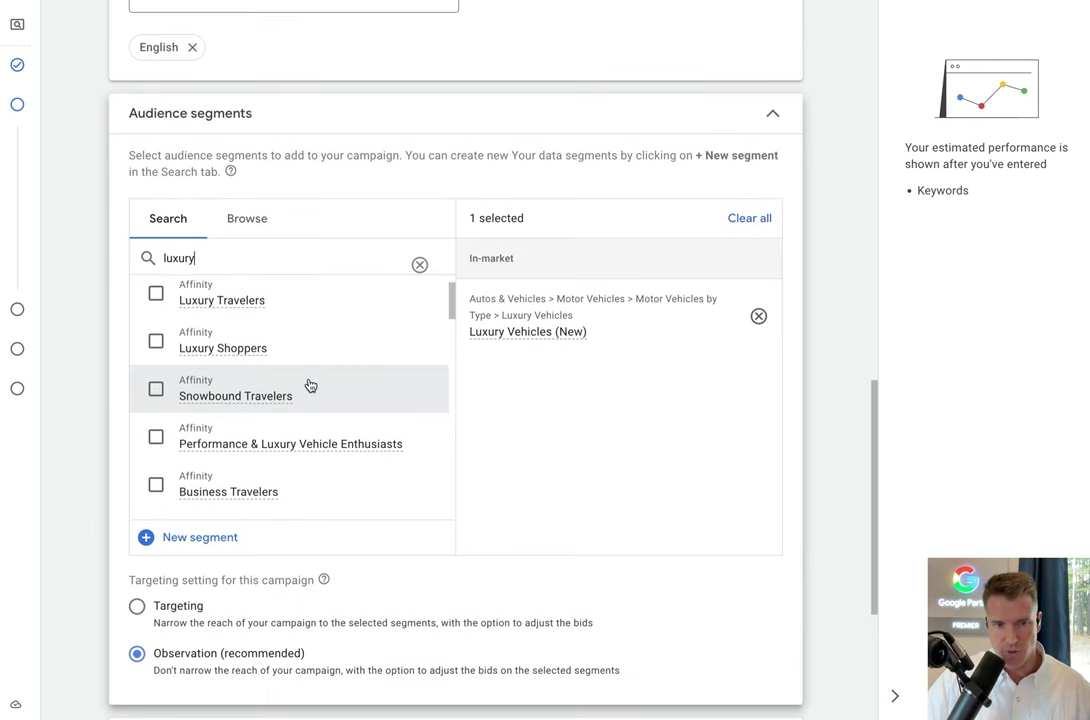
left_click(155, 341)
Step: Add the affinity segment Family Vacationers from the luxury search results to the campaign's audience segments
scroll(385, 379, "down", 1)
scroll(395, 456, "down", 1)
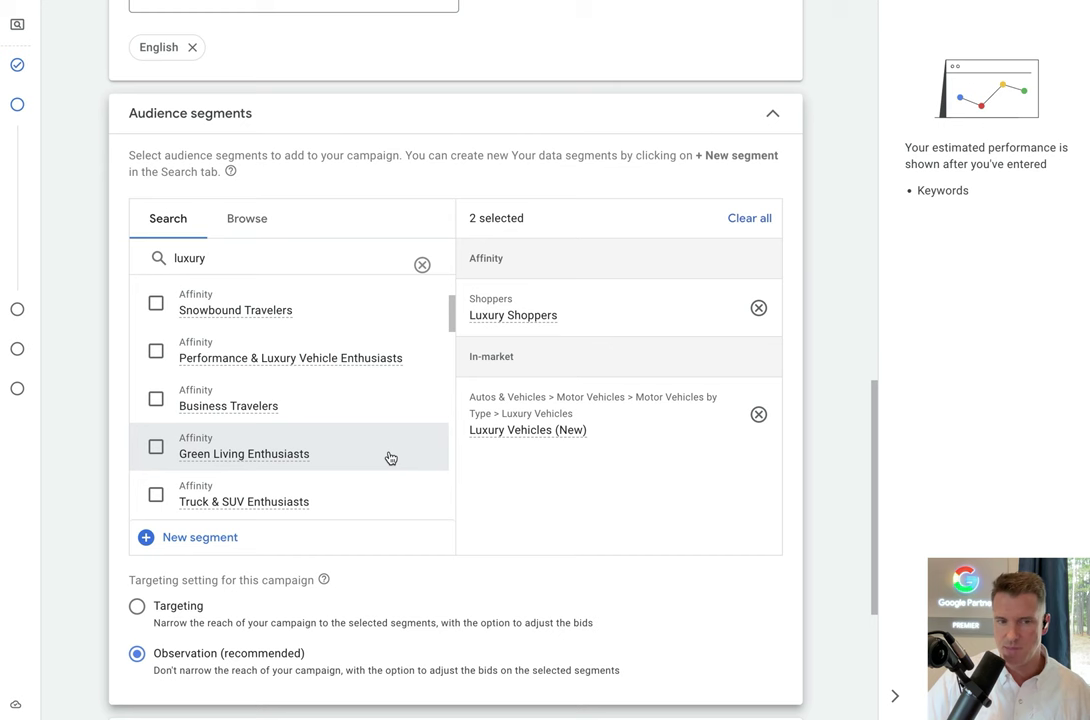
scroll(388, 457, "down", 1)
scroll(388, 456, "down", 1)
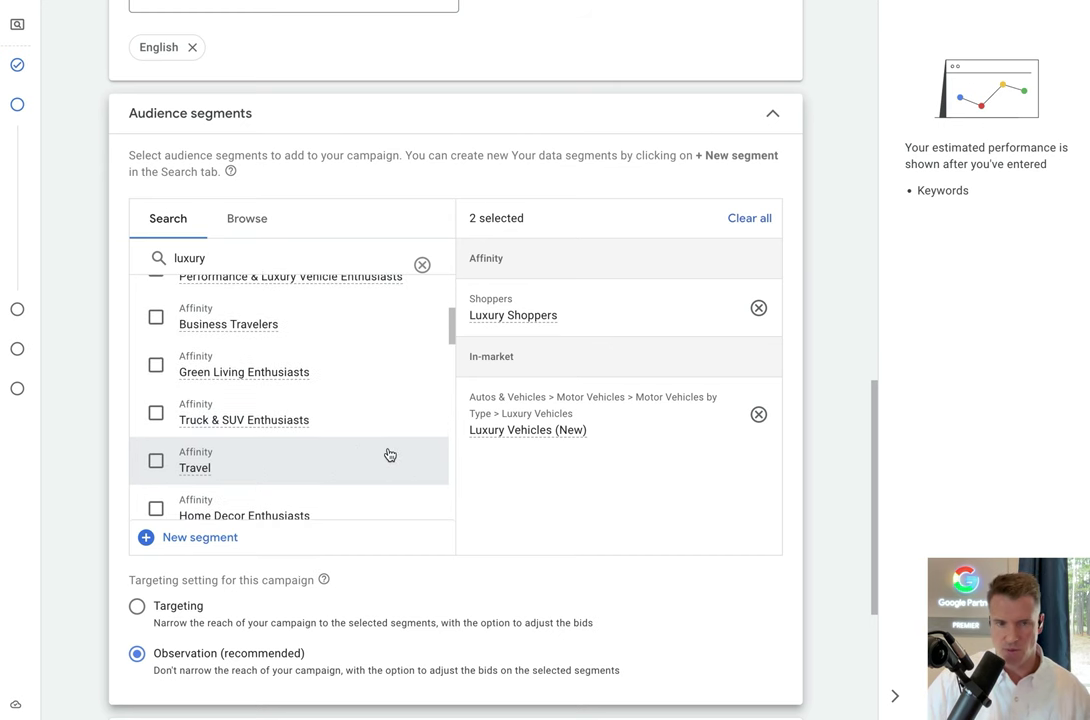
scroll(385, 455, "down", 1)
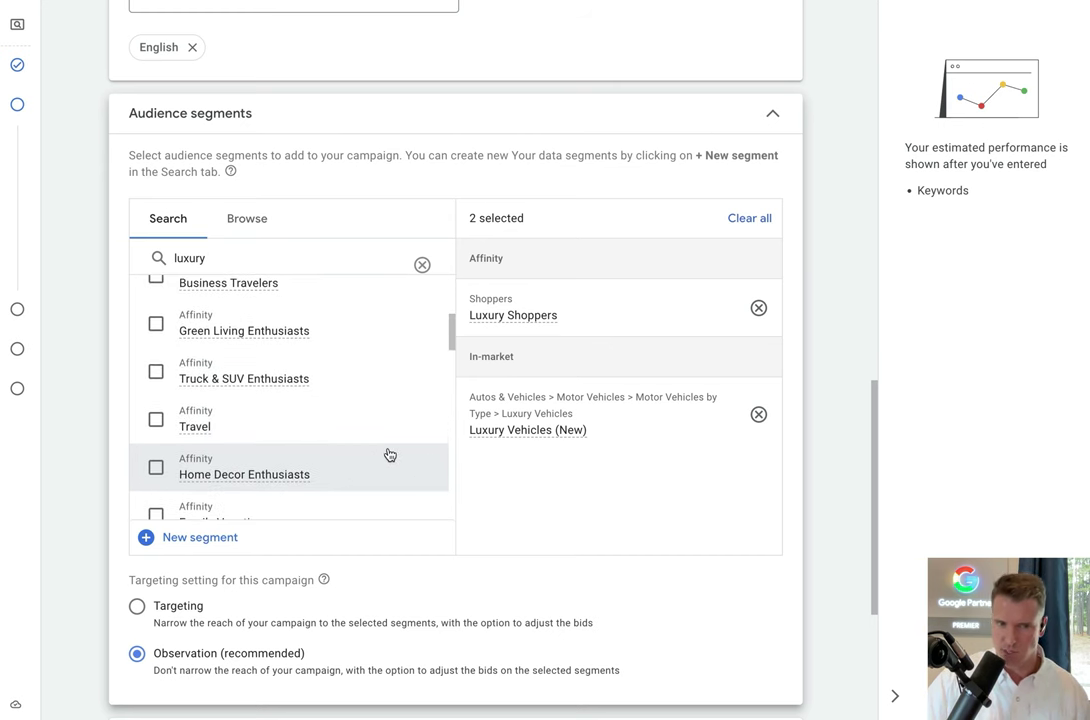
scroll(358, 455, "down", 1)
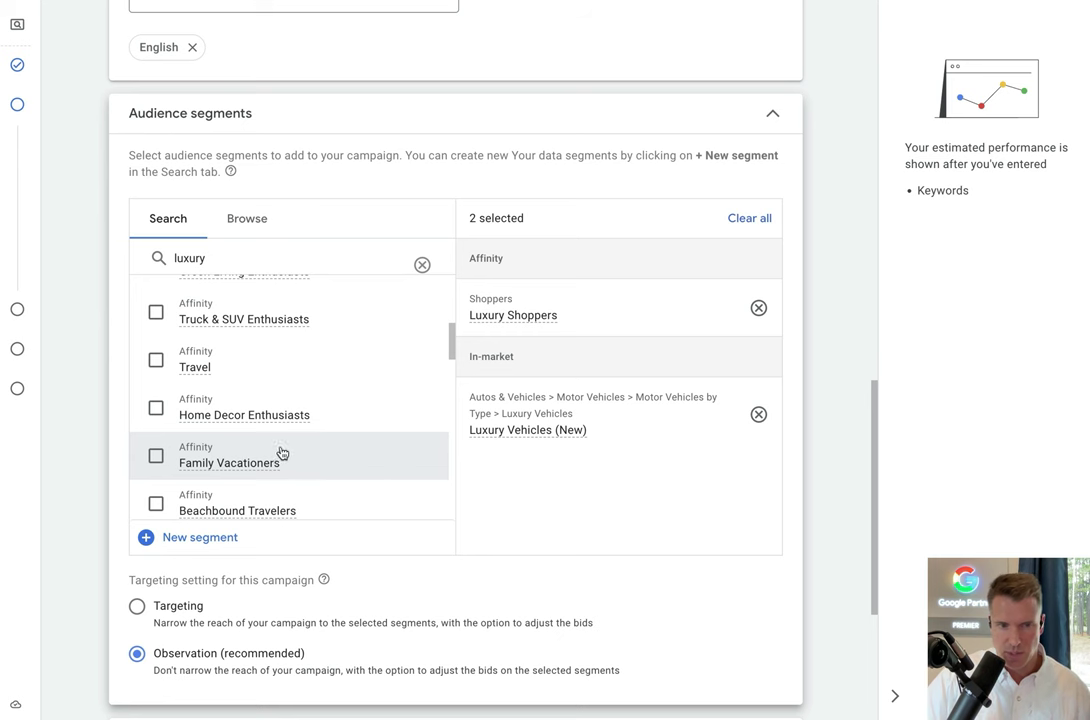
left_click(153, 458)
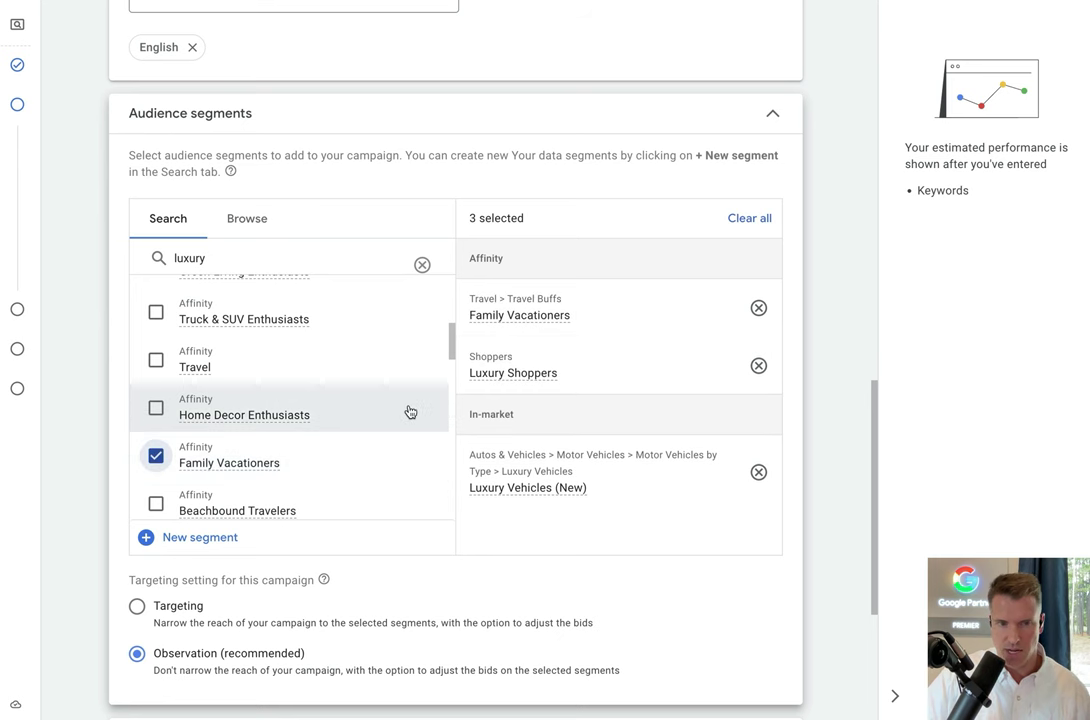
Step: Keep the audience segments on the Observation targeting setting and proceed to the campaign's keywords and ads
scroll(406, 411, "up", 1)
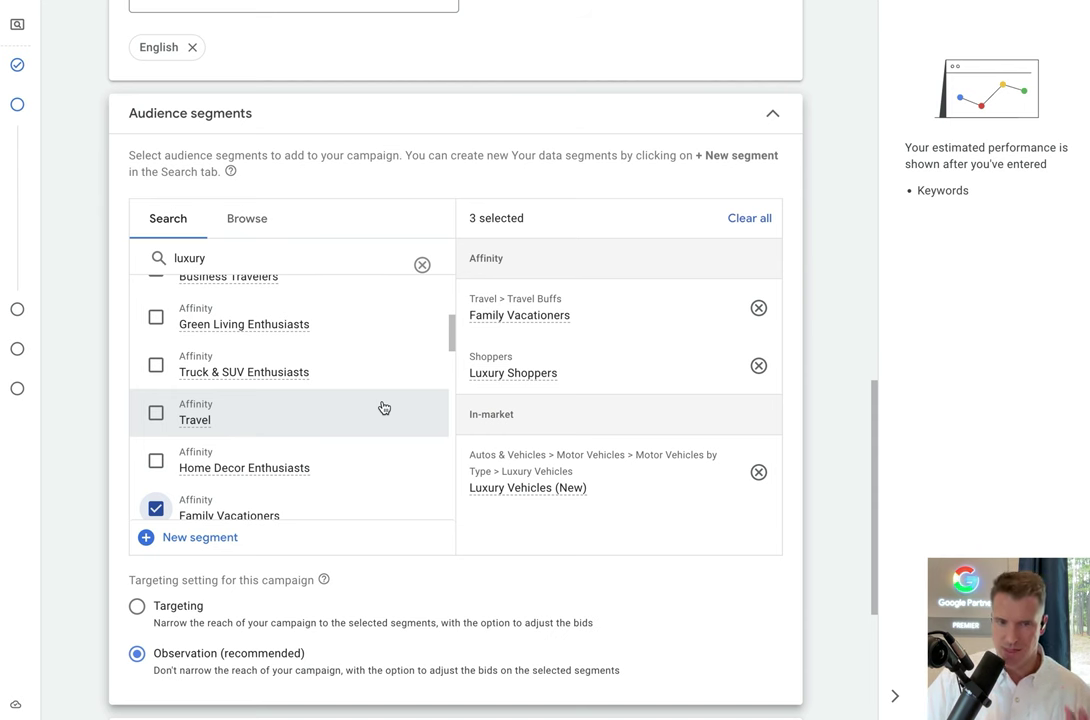
scroll(255, 670, "down", 2)
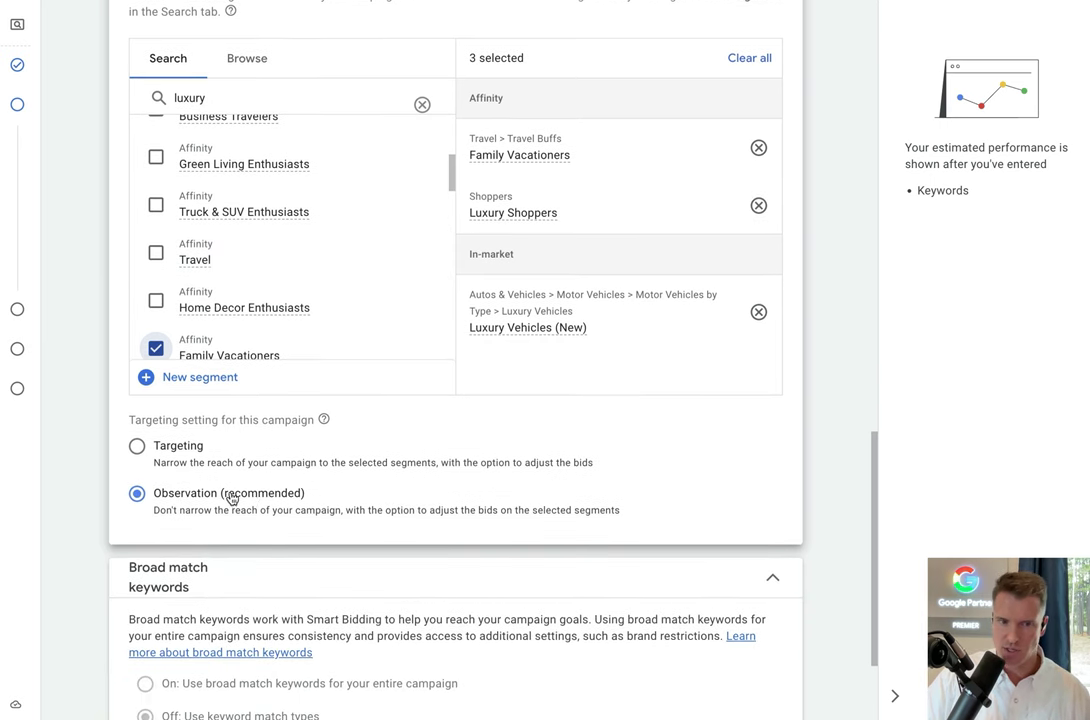
left_click_drag(173, 499, 263, 499)
left_click(263, 499)
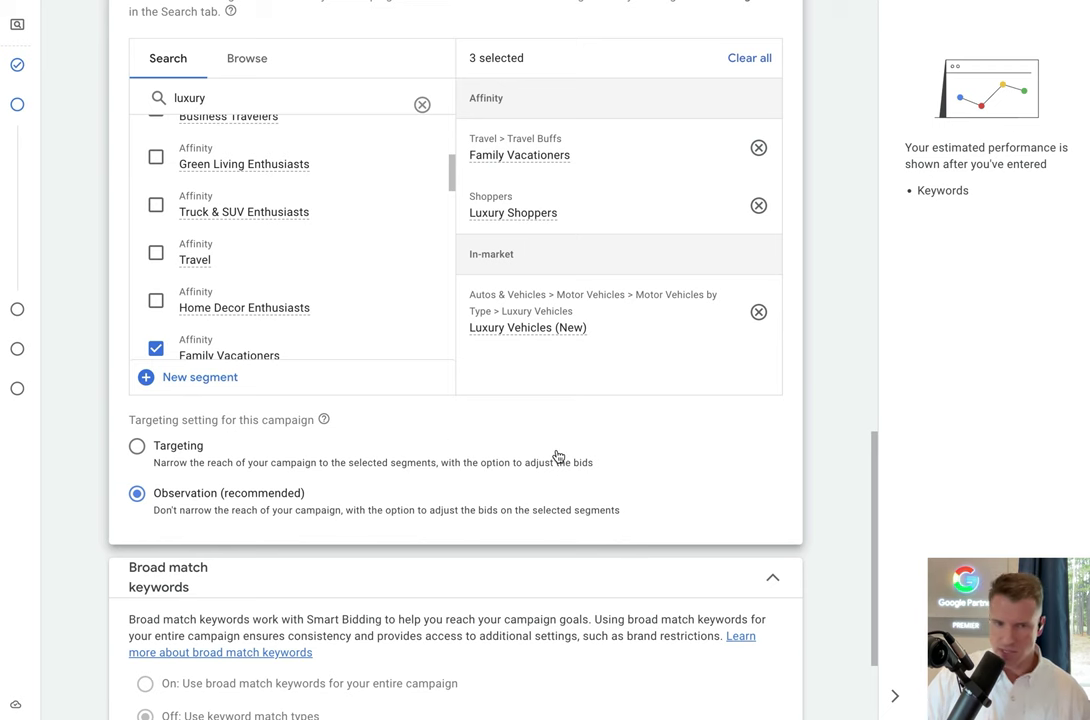
scroll(558, 456, "up", 2)
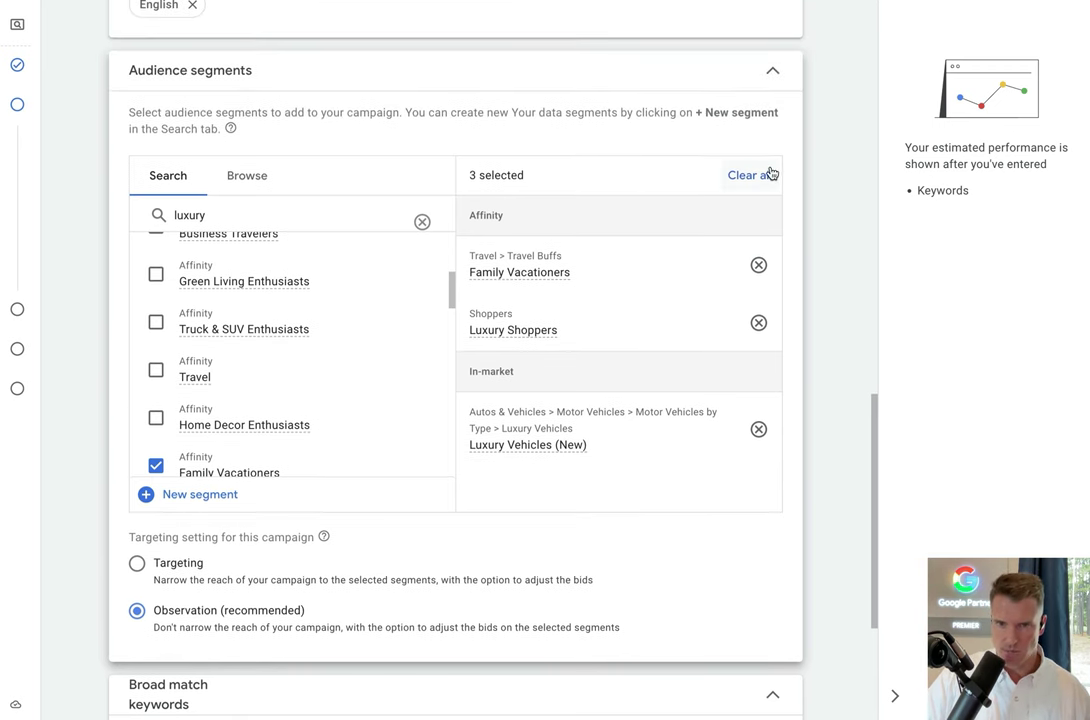
left_click(774, 72)
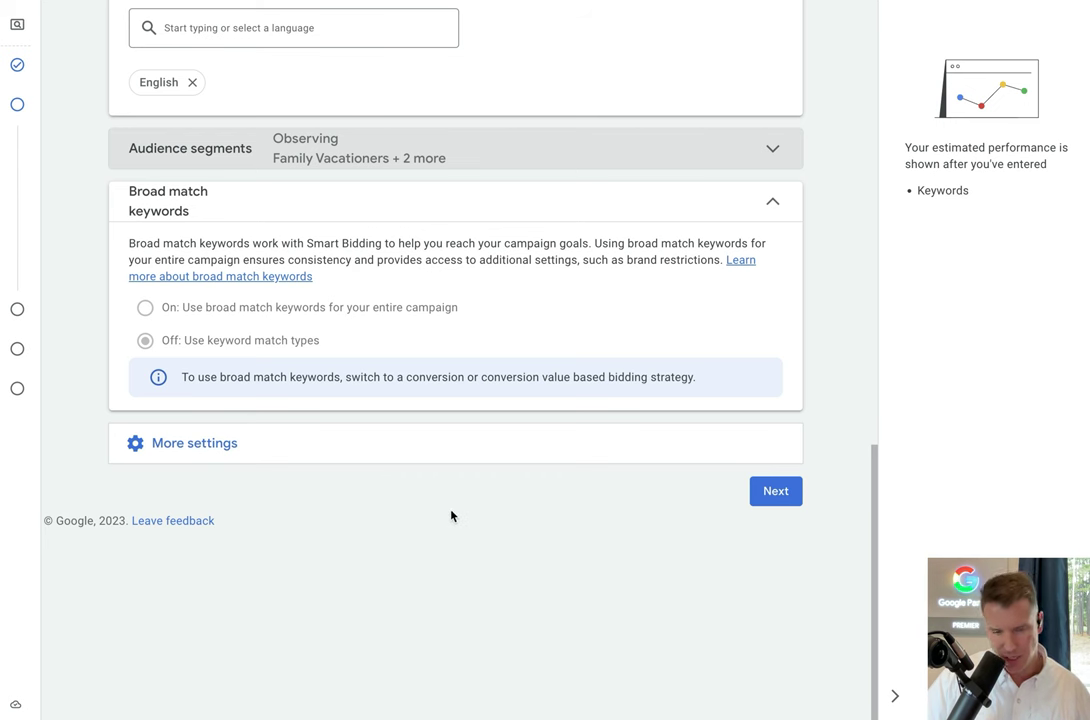
left_click(772, 491)
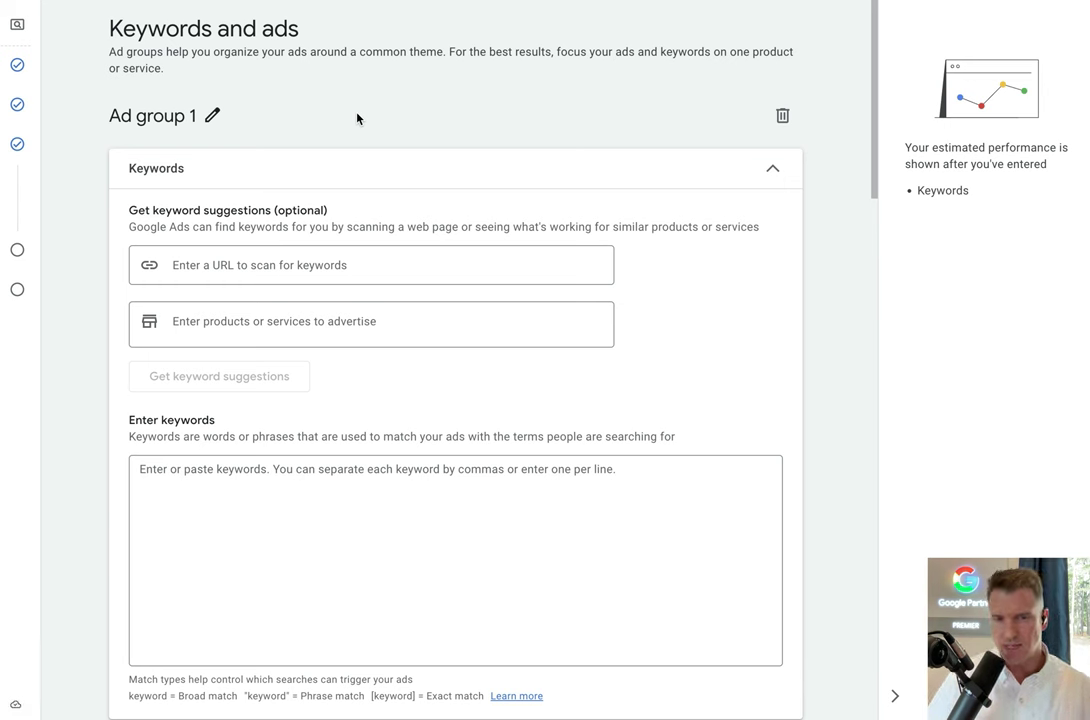
Step: Rename the first ad group as Paint Protection
left_click(213, 116)
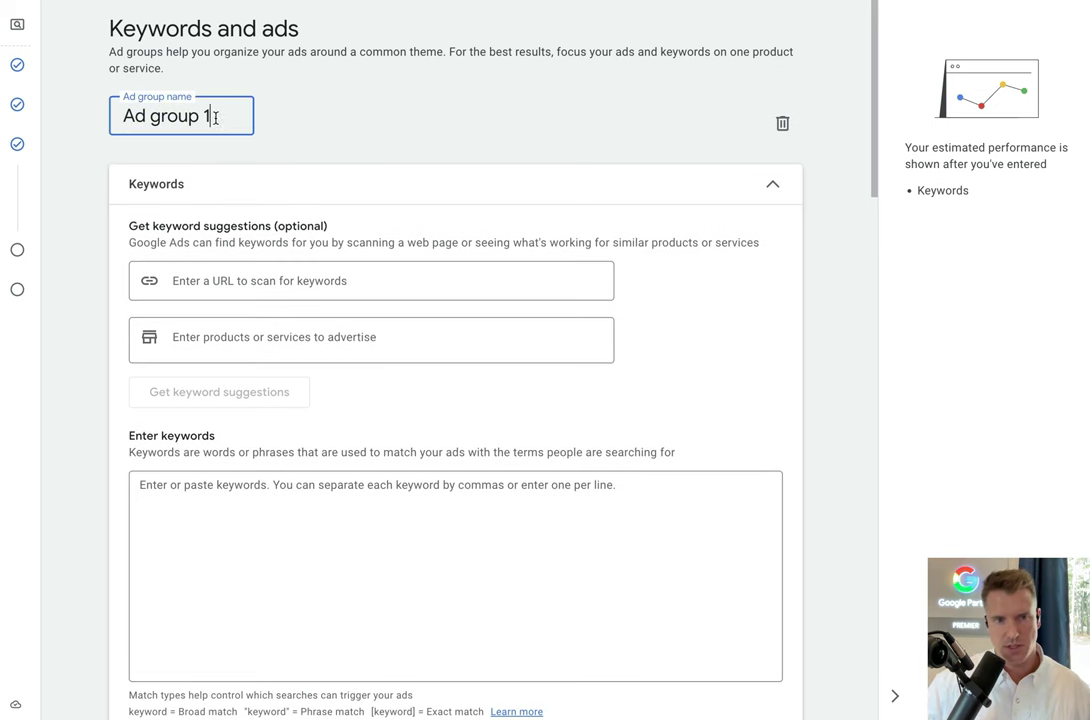
left_click_drag(221, 116, 117, 112)
type("P")
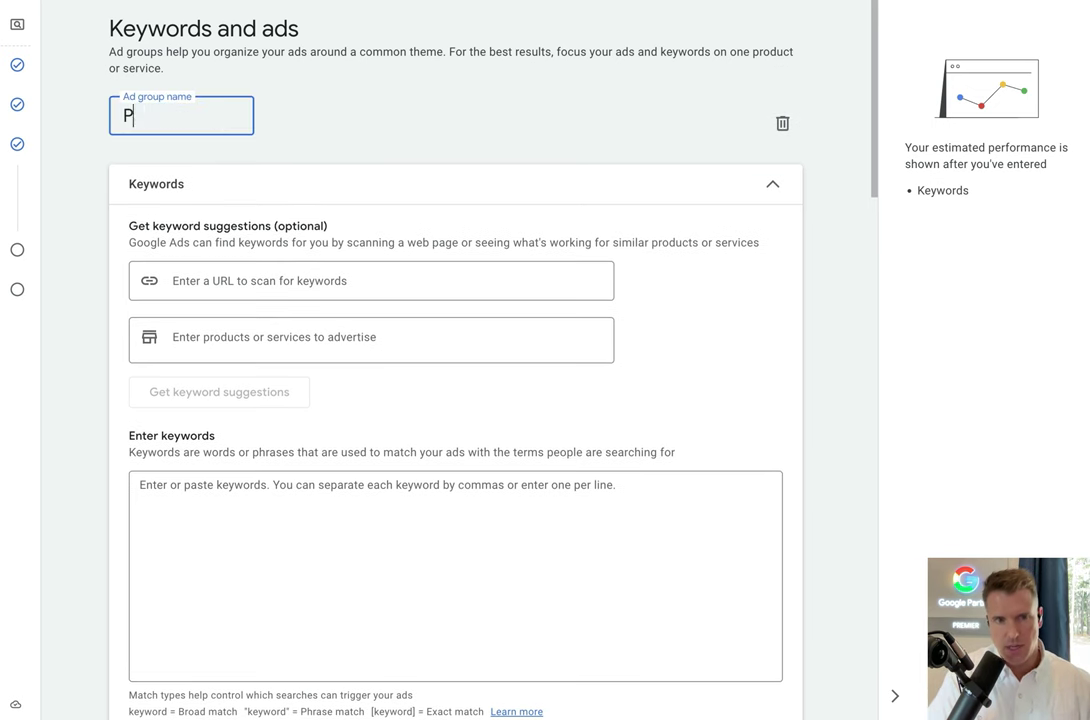
type("aint Protection")
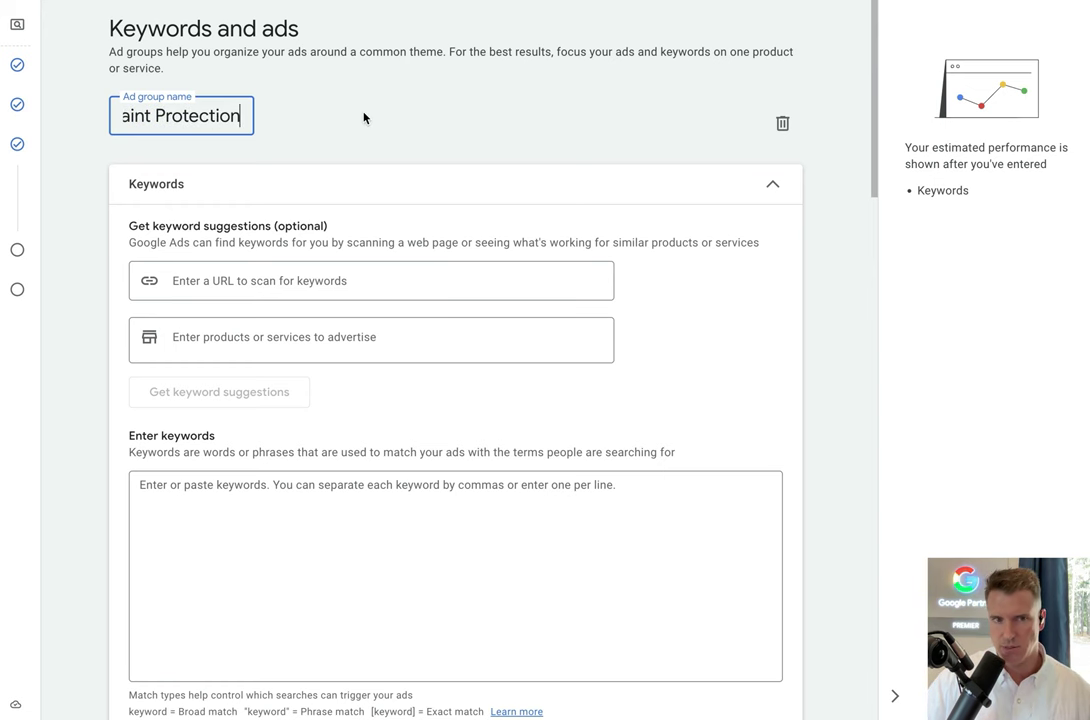
left_click(309, 110)
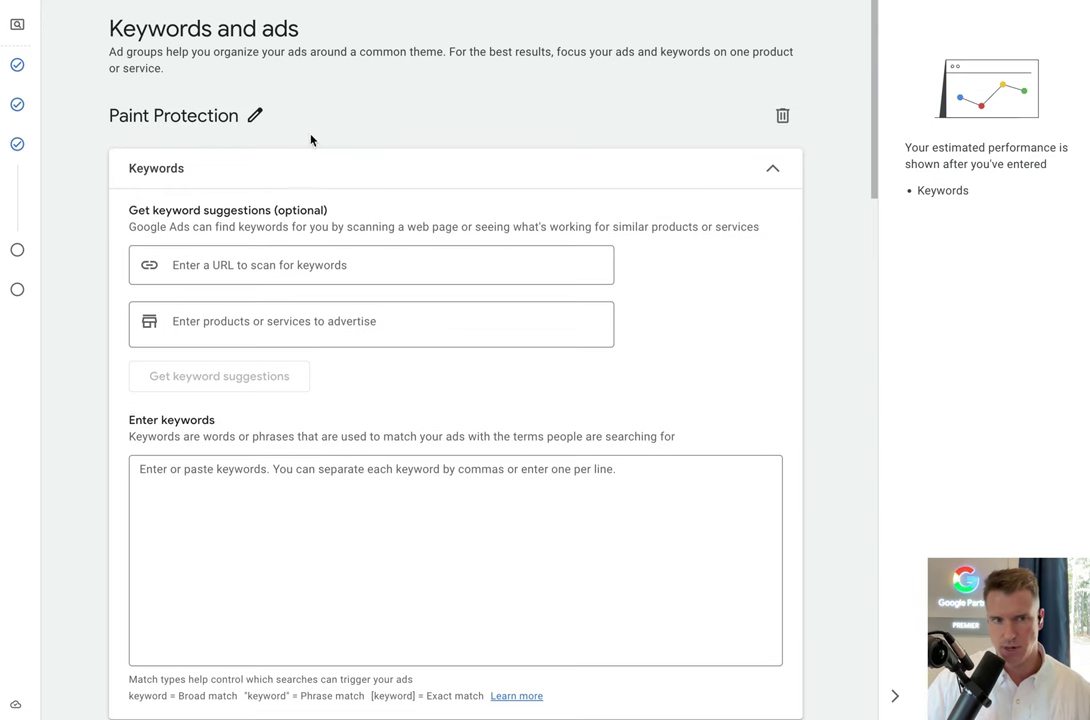
Step: Enter "how to protect my new car paint" as the ad group's first keyword
left_click(208, 539)
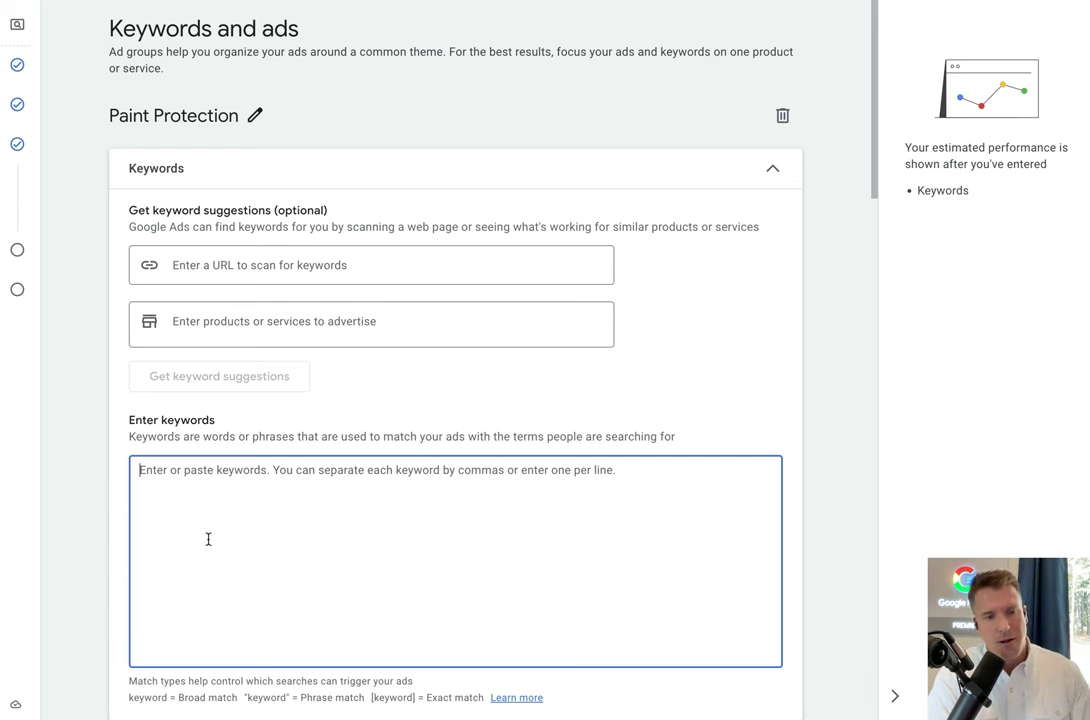
type("how to p")
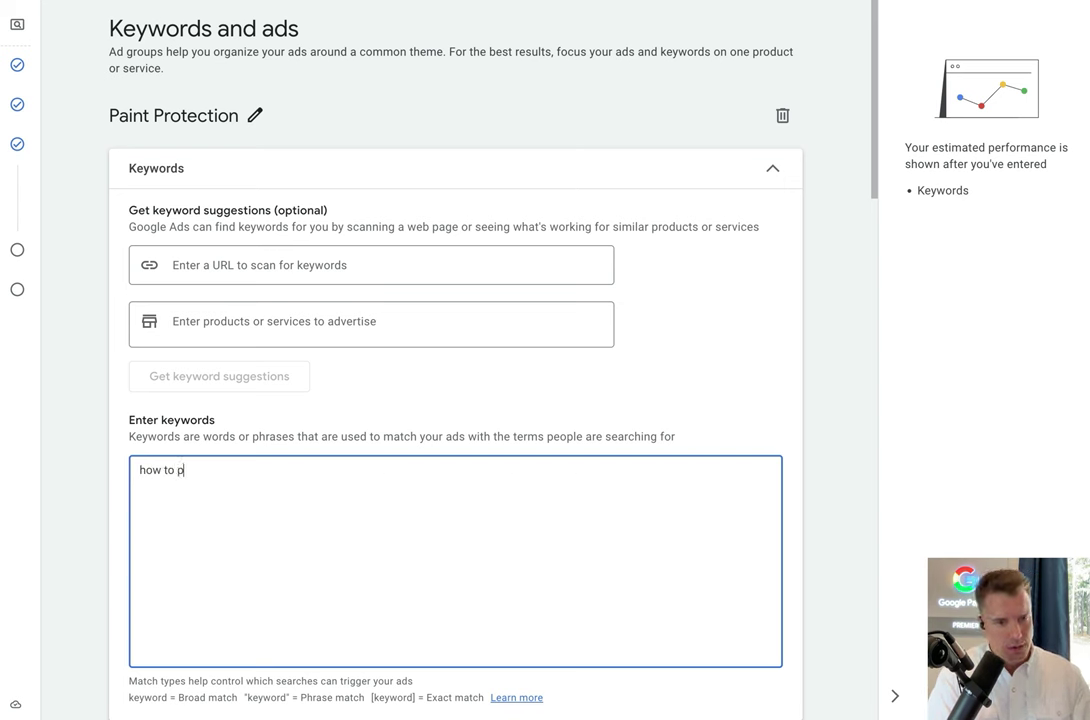
type("rotect ")
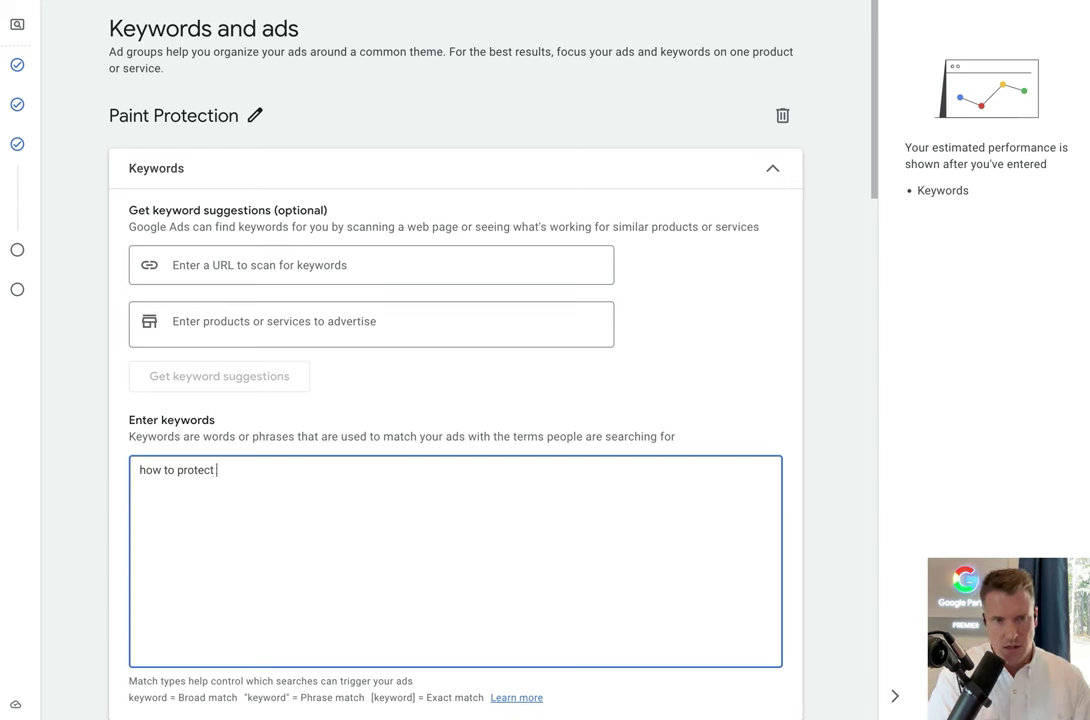
type("my new ")
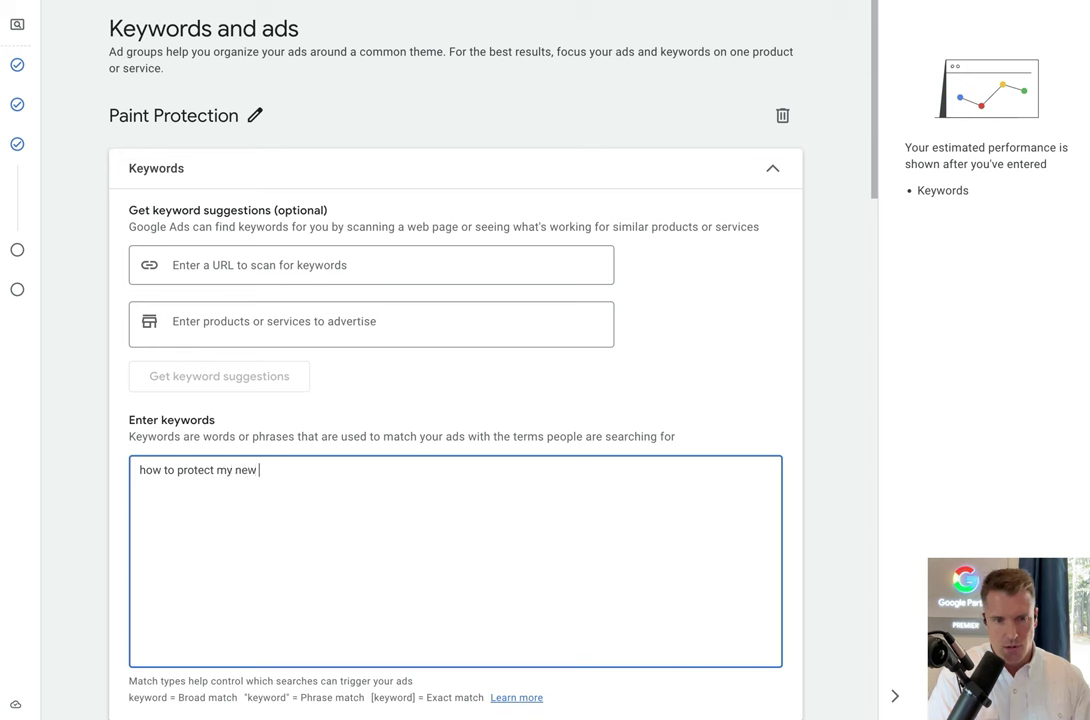
type("car paint")
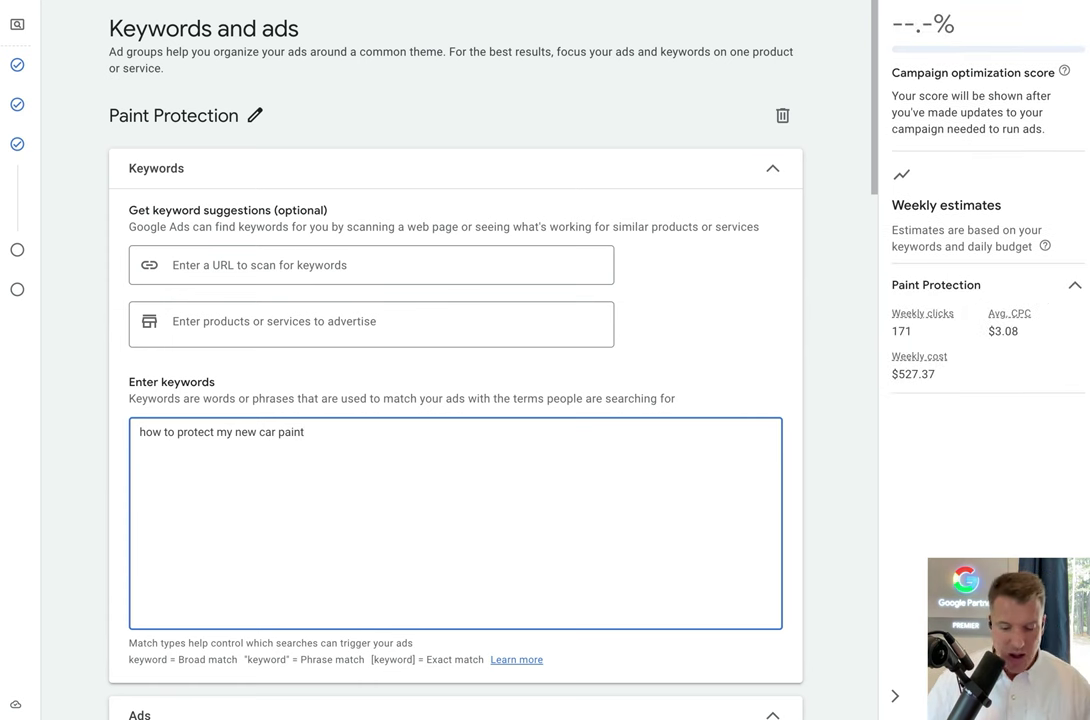
Step: Add "ways to protect paint on new car" as a second keyword on its own line
key("Return")
type("protecti")
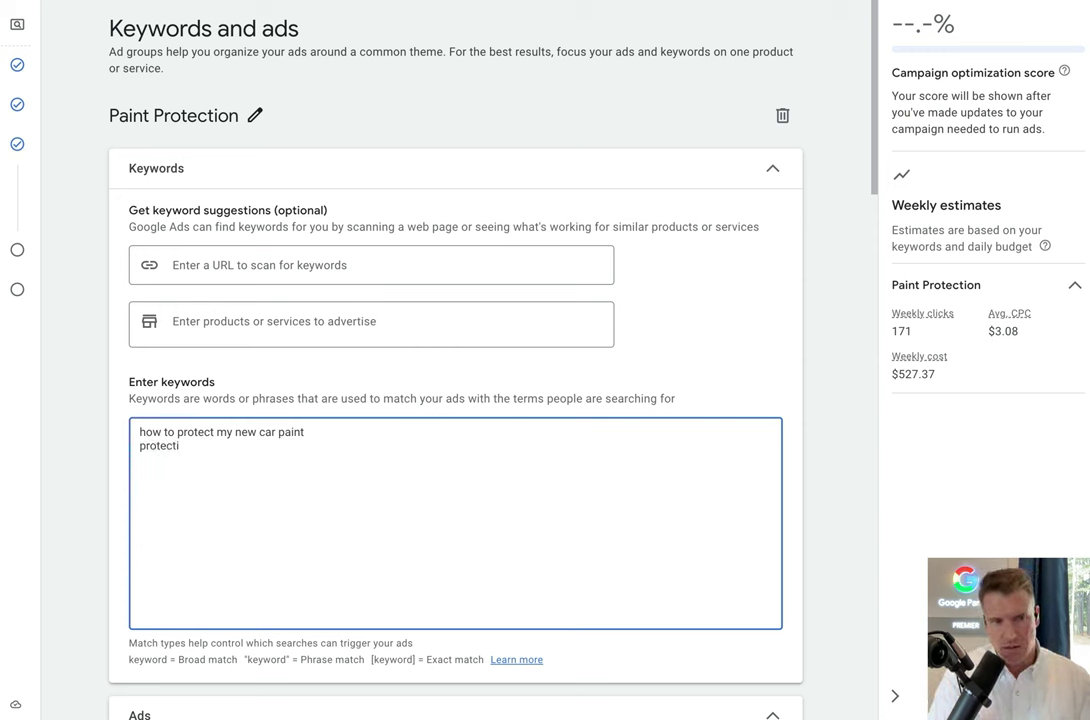
key("BackSpace")
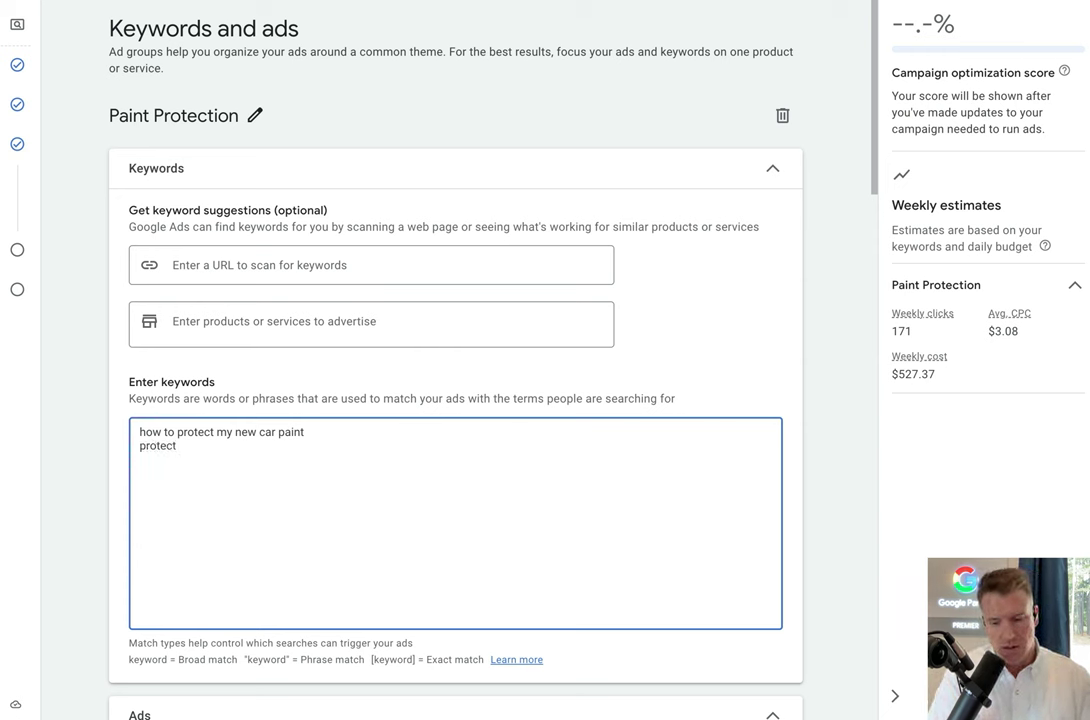
left_click(139, 445)
type("ways t")
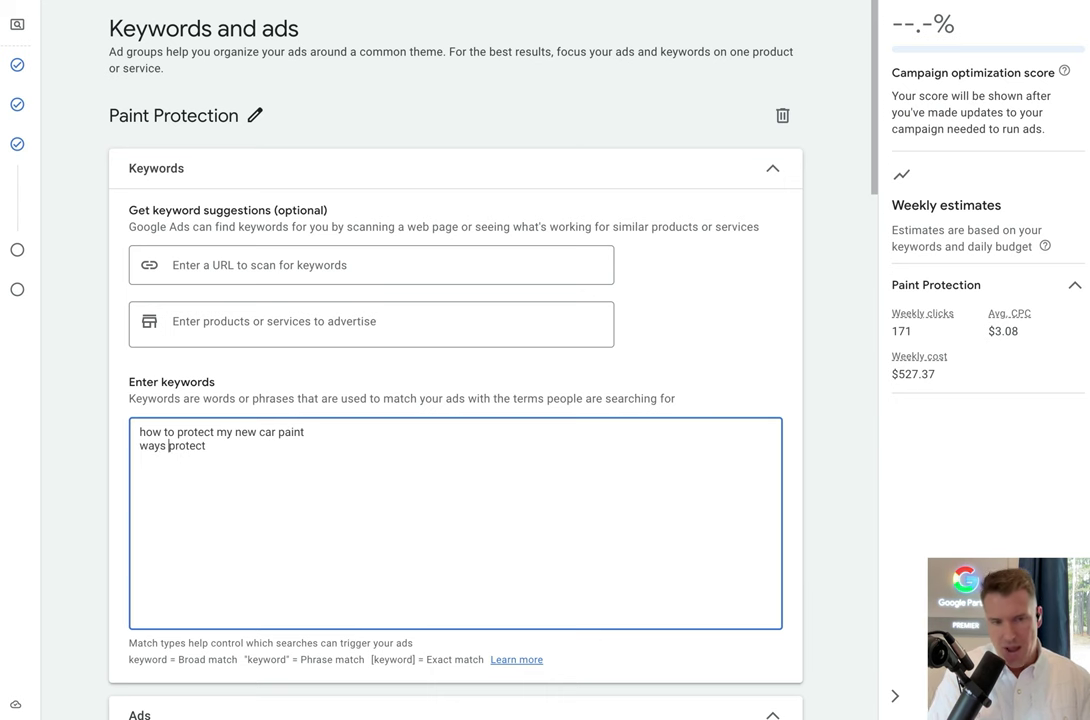
type("o")
key("End")
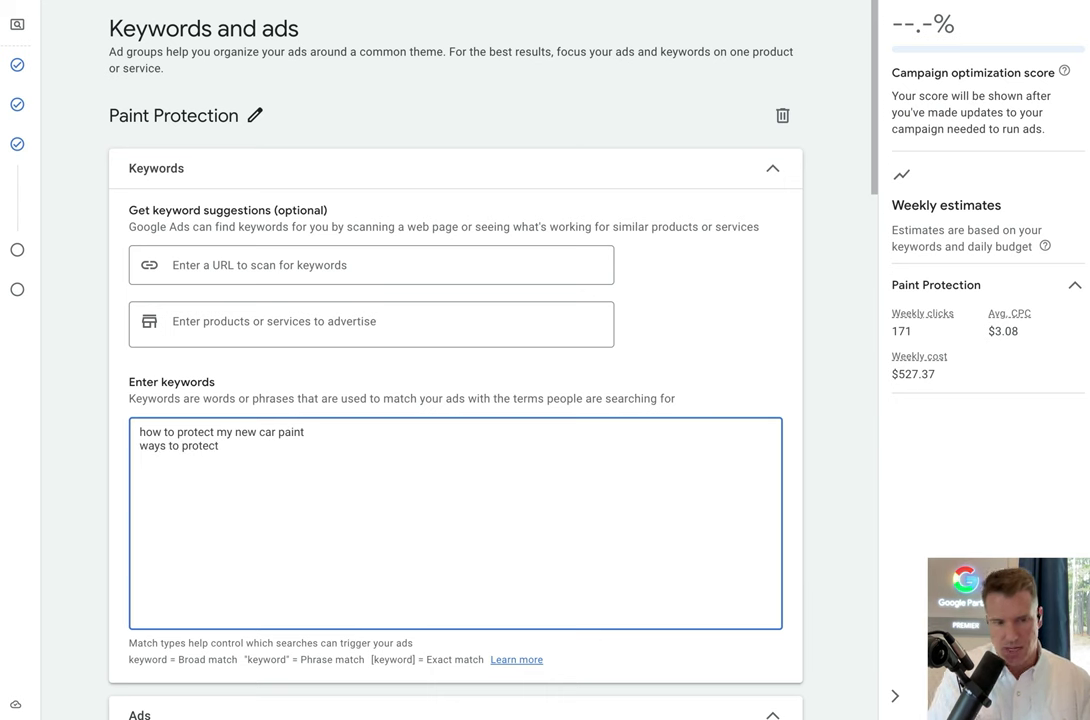
type("paint on new car")
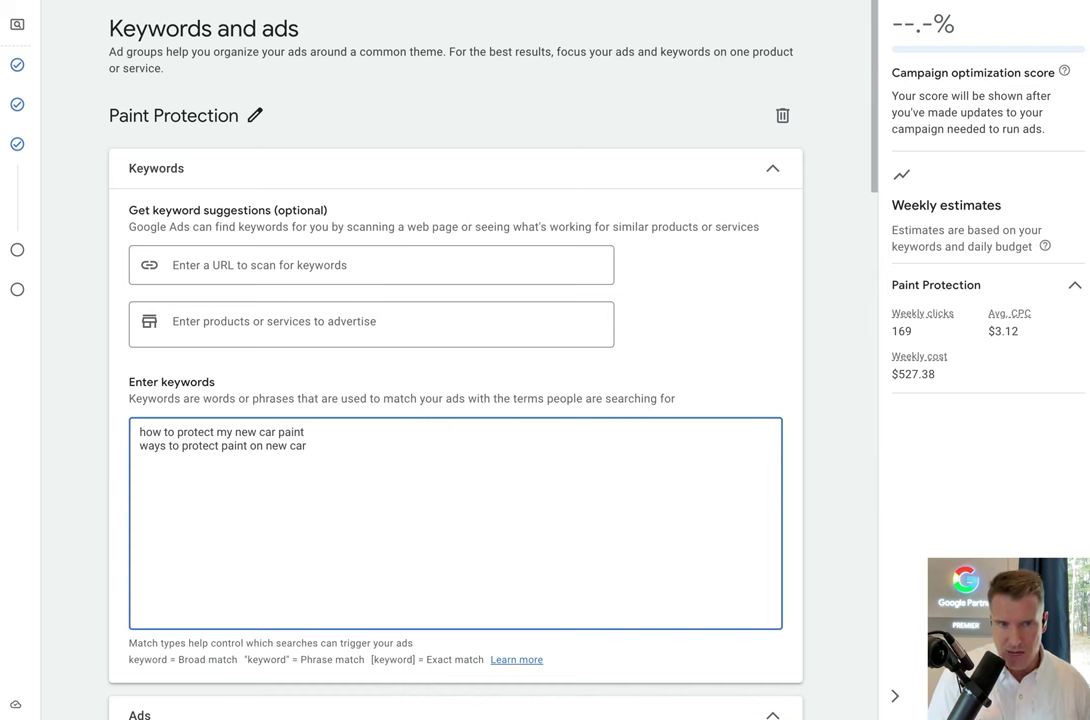
Step: Rename the ad group as How to Protect
left_click(255, 118)
key("ctrl+a")
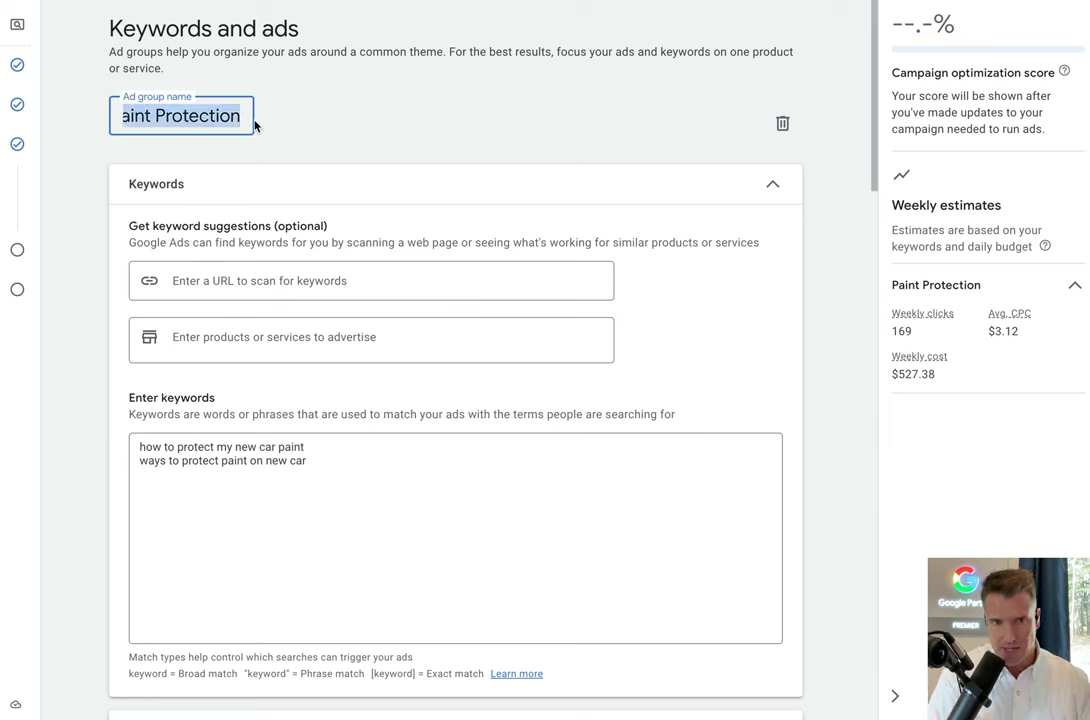
type("How to Pr")
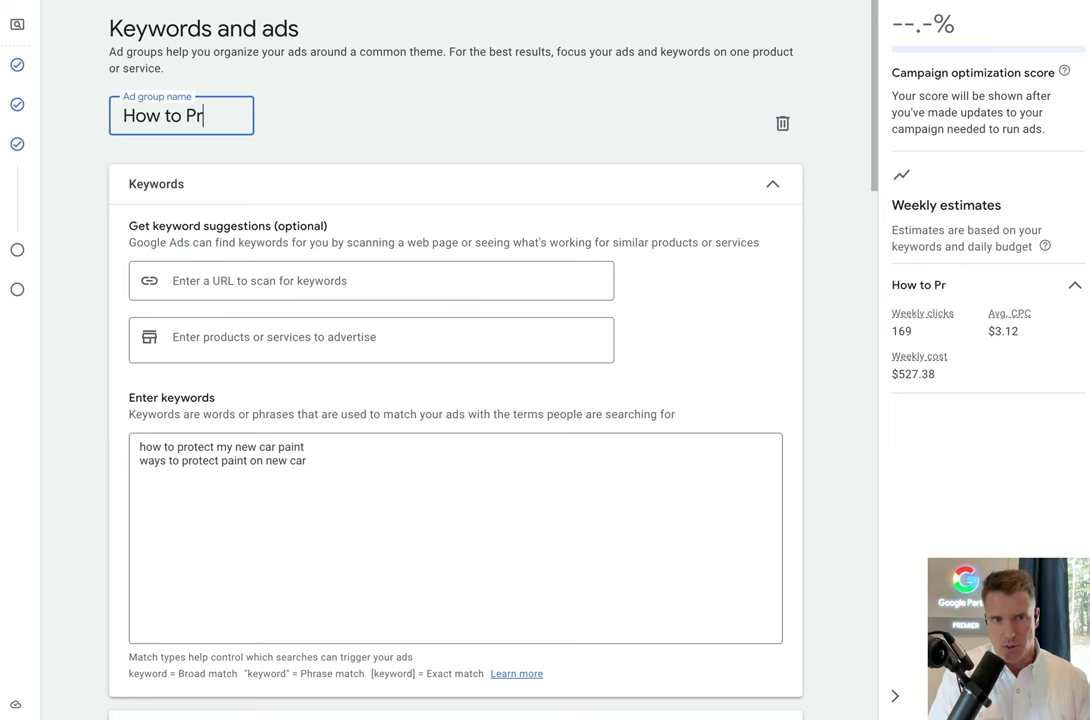
type("otect")
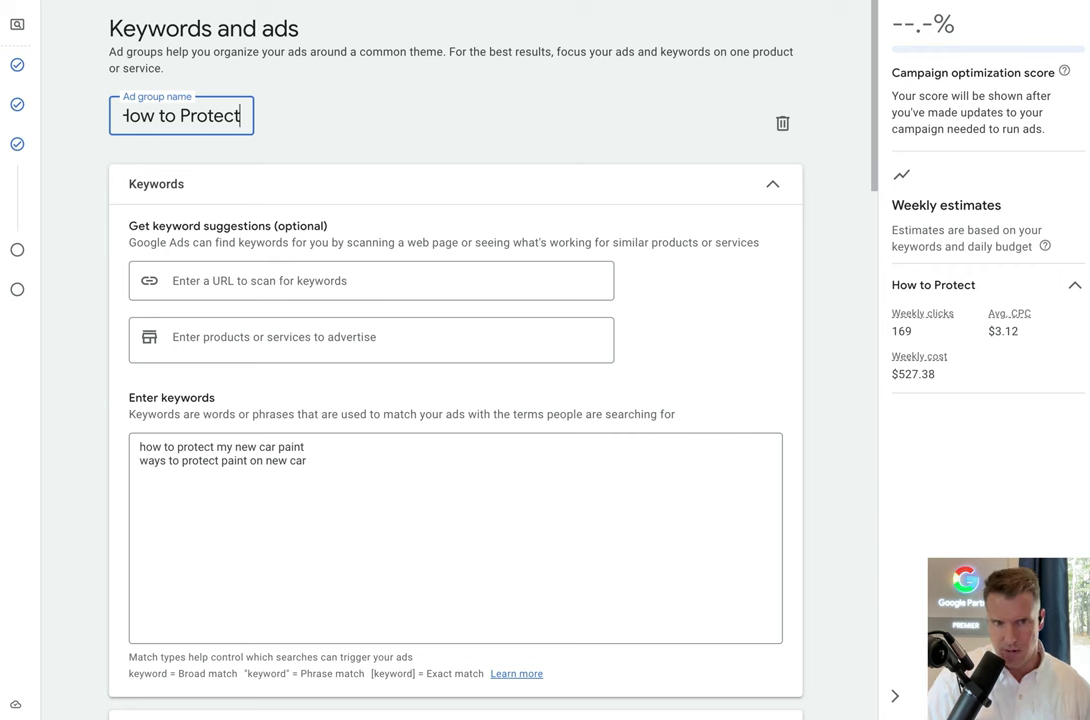
left_click(348, 123)
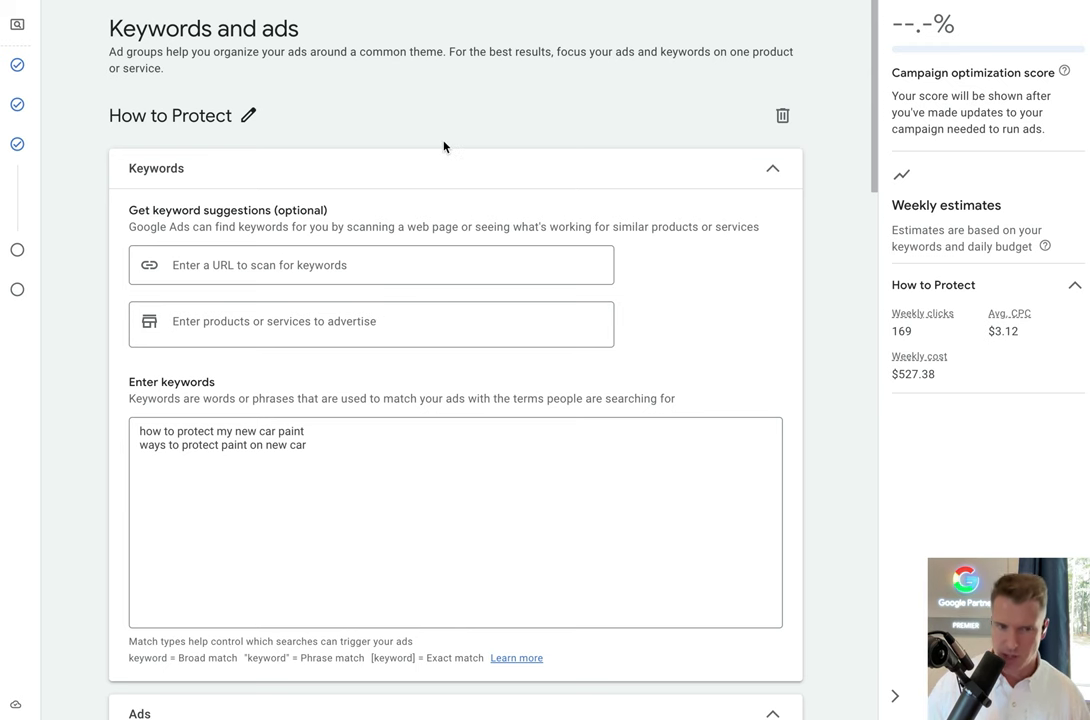
left_click(409, 462)
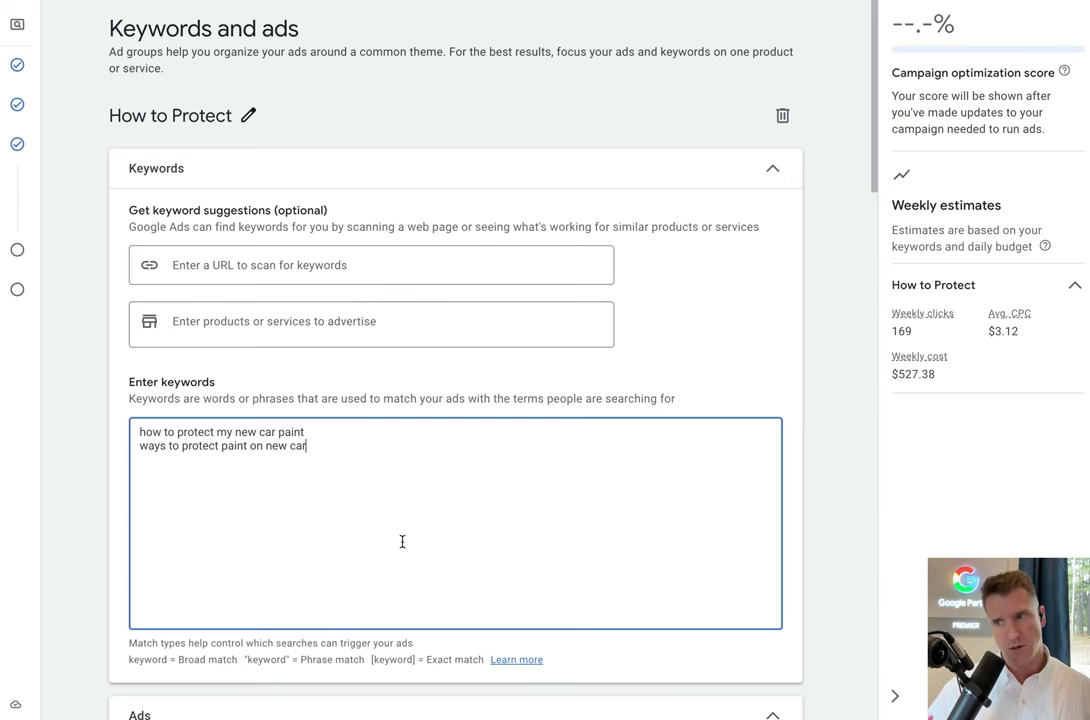
key("Return")
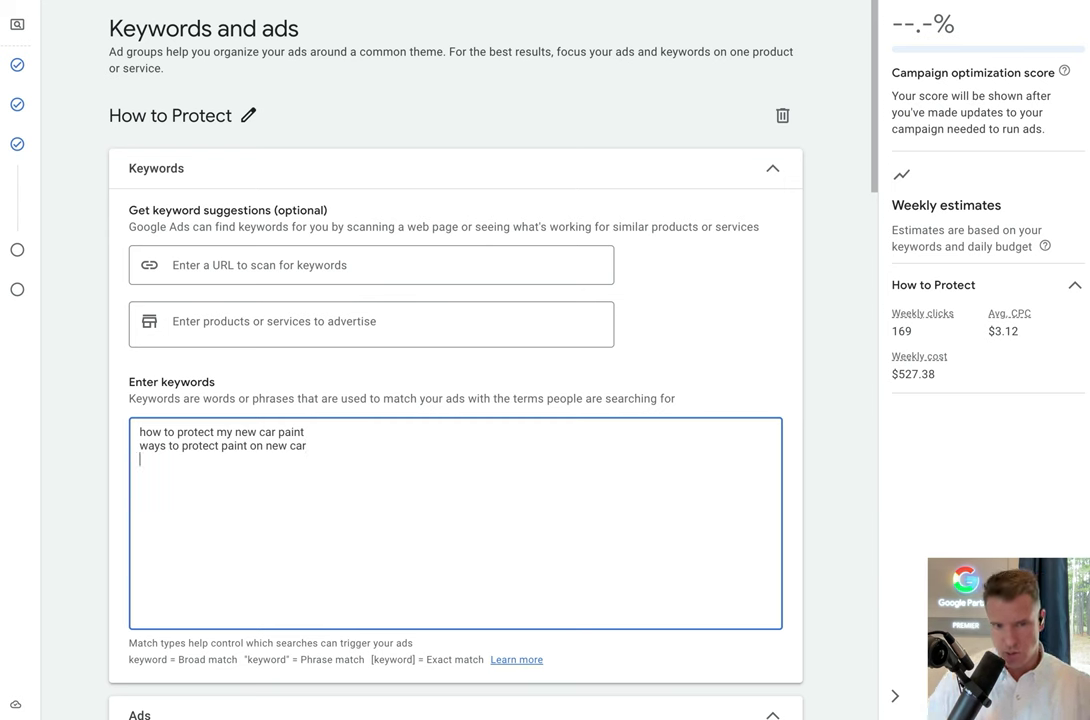
key("Return")
type("car paint")
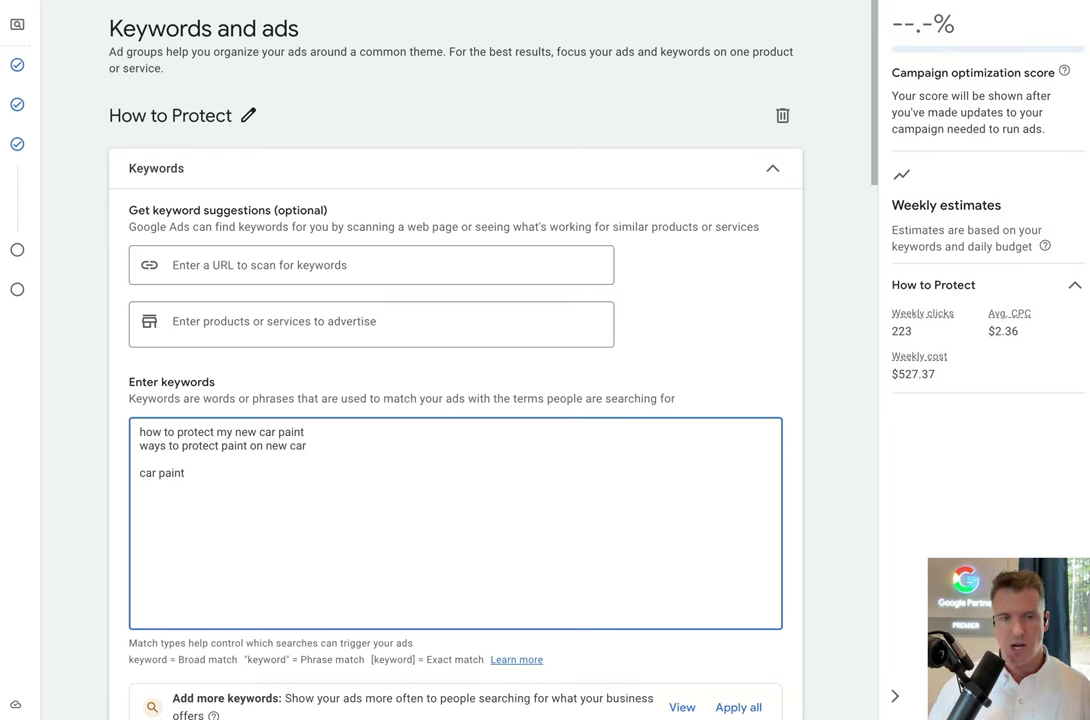
key("BackSpace")
key("BackSpace")
key("BackSpace")
key("BackSpace")
key("BackSpace")
key("BackSpace")
key("BackSpace")
key("BackSpace")
key("BackSpace")
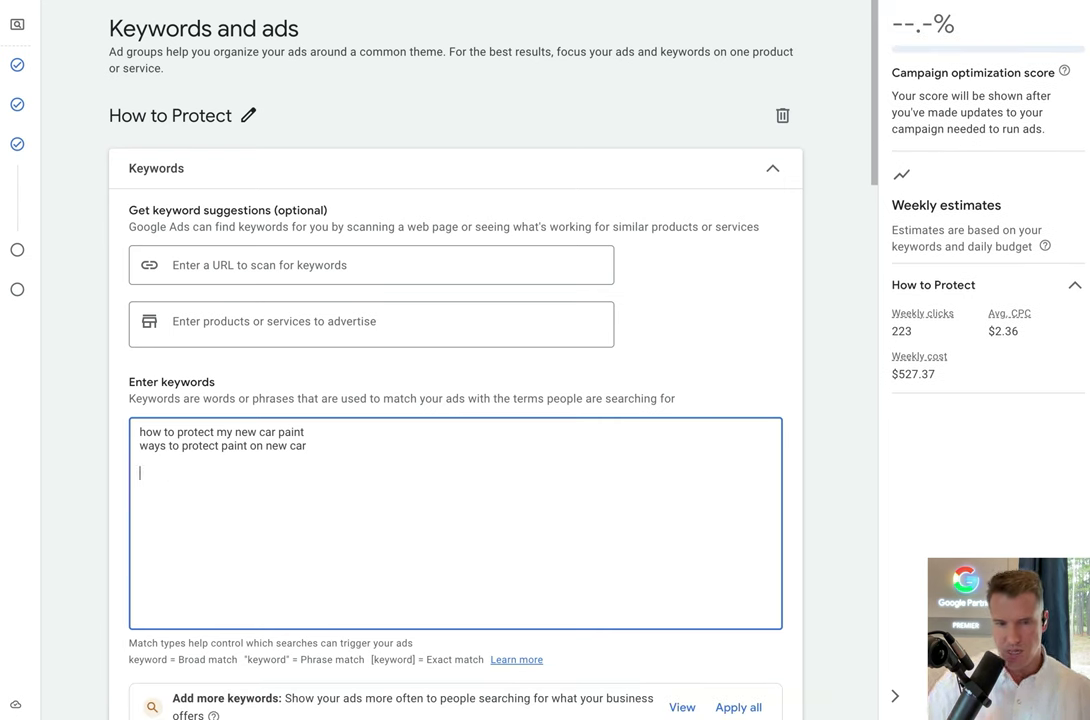
key("BackSpace")
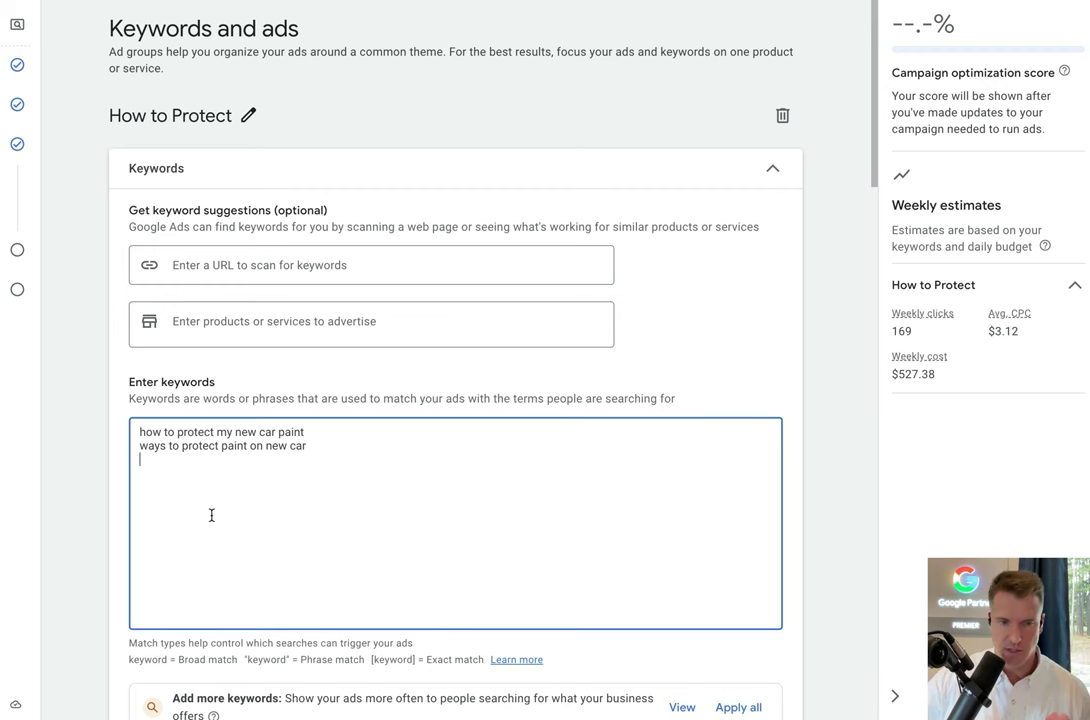
scroll(211, 515, "down", 3)
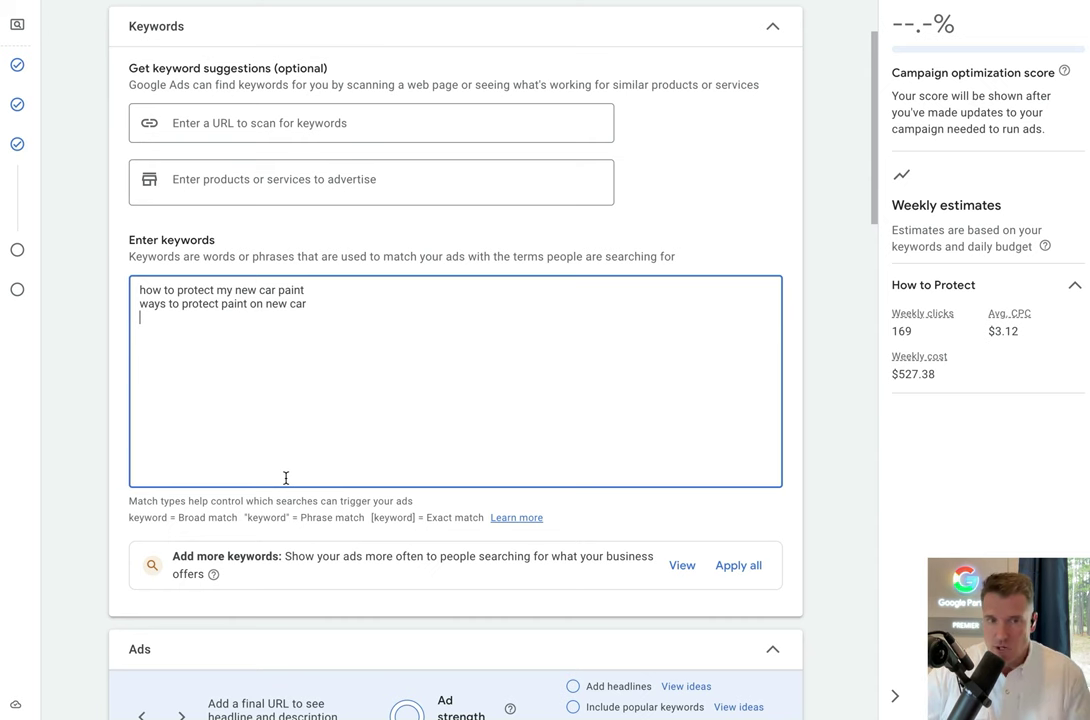
scroll(286, 480, "down", 3)
scroll(287, 484, "down", 5)
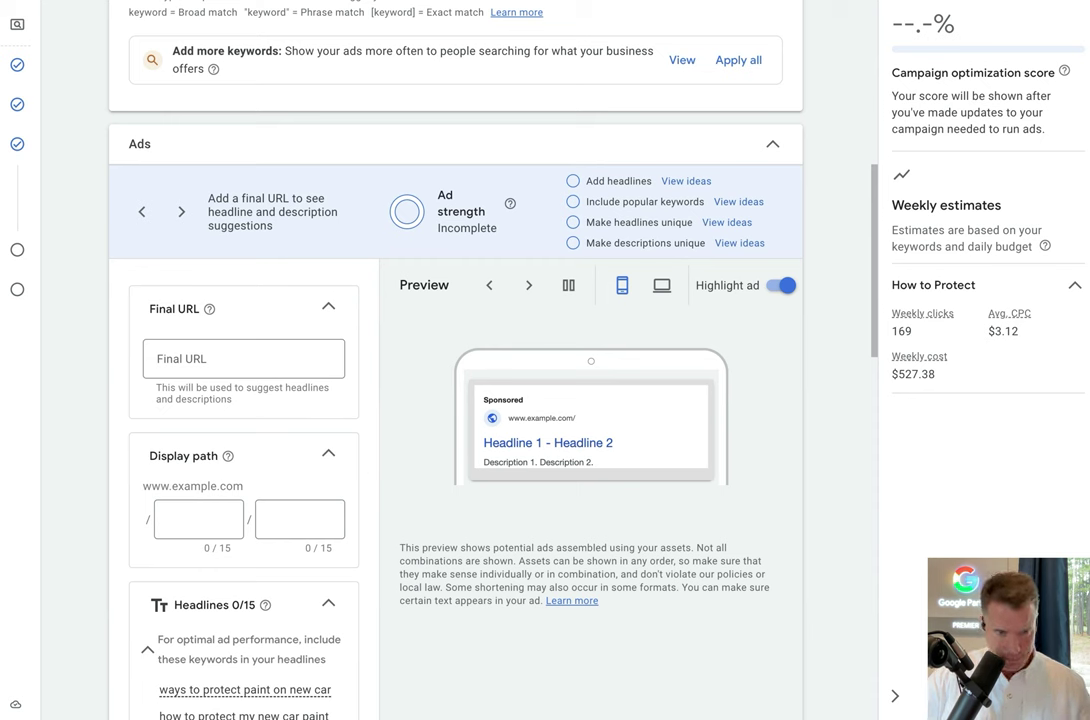
left_click(206, 356)
type("https://detailphx.com/paint-protection-film")
left_click(101, 383)
Step: Enter "Maximum Paint Protection" and "Scratch Resistance" as the ad's first two headlines
scroll(91, 441, "down", 1)
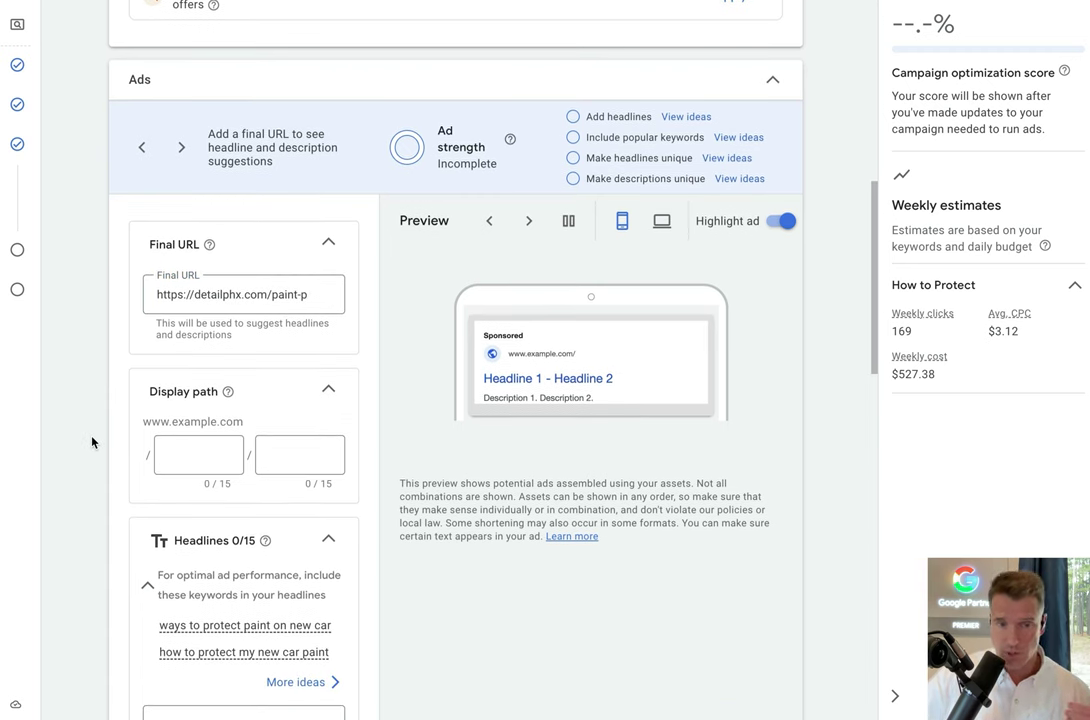
scroll(91, 441, "down", 1)
scroll(91, 441, "down", 3)
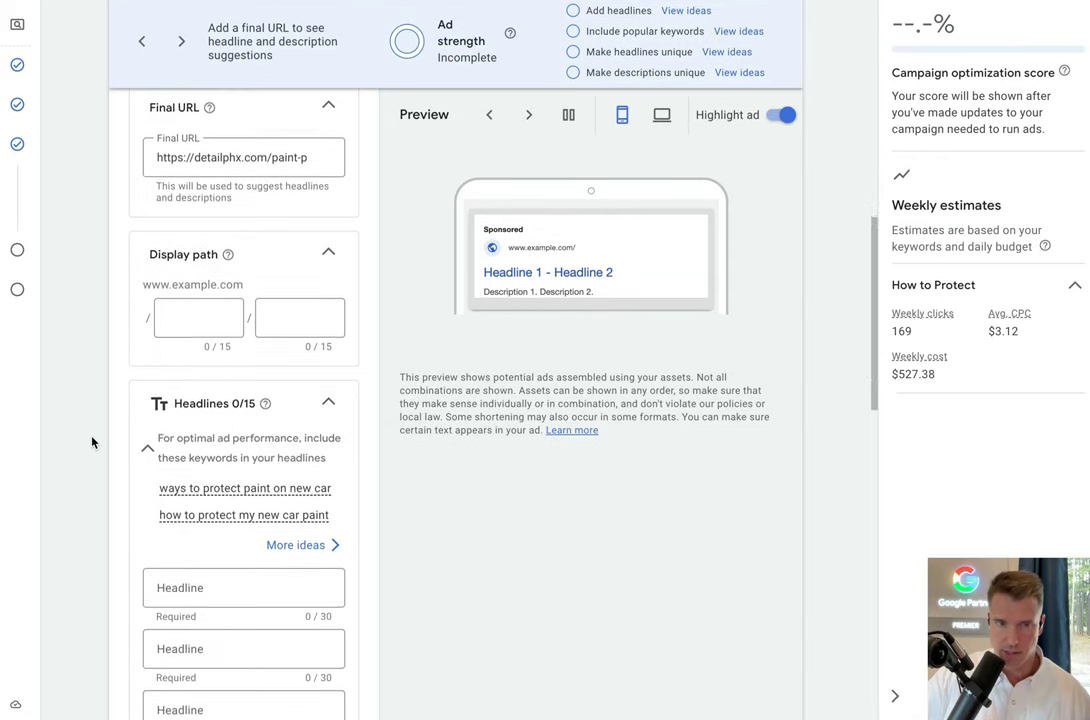
scroll(91, 441, "down", 1)
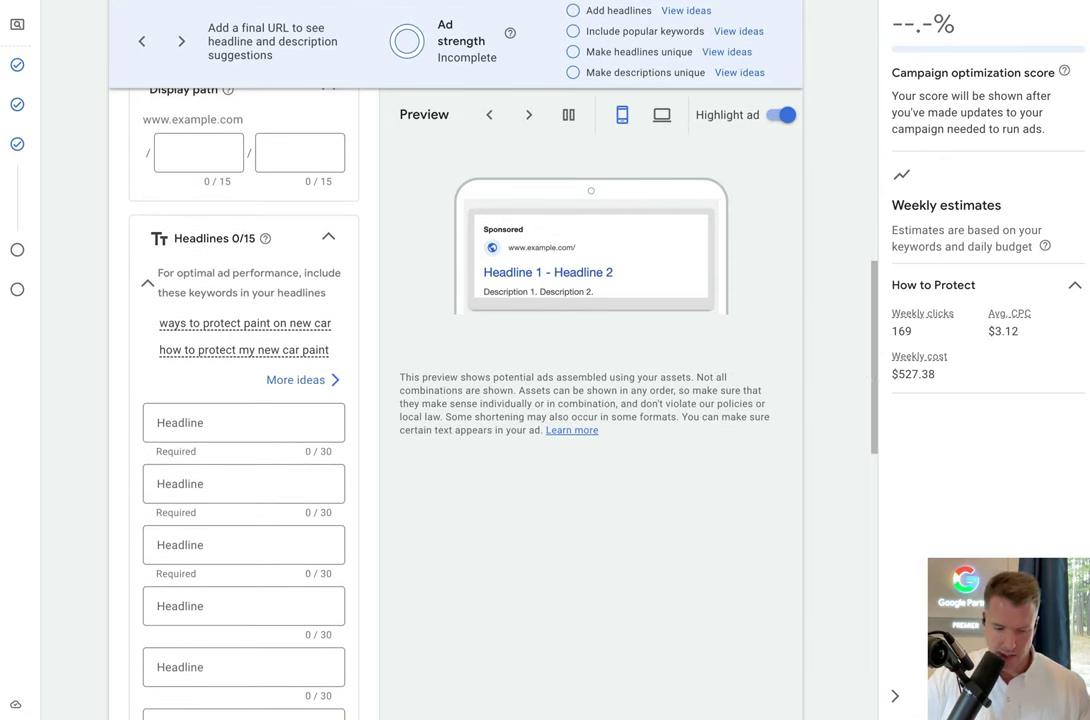
left_click(225, 423)
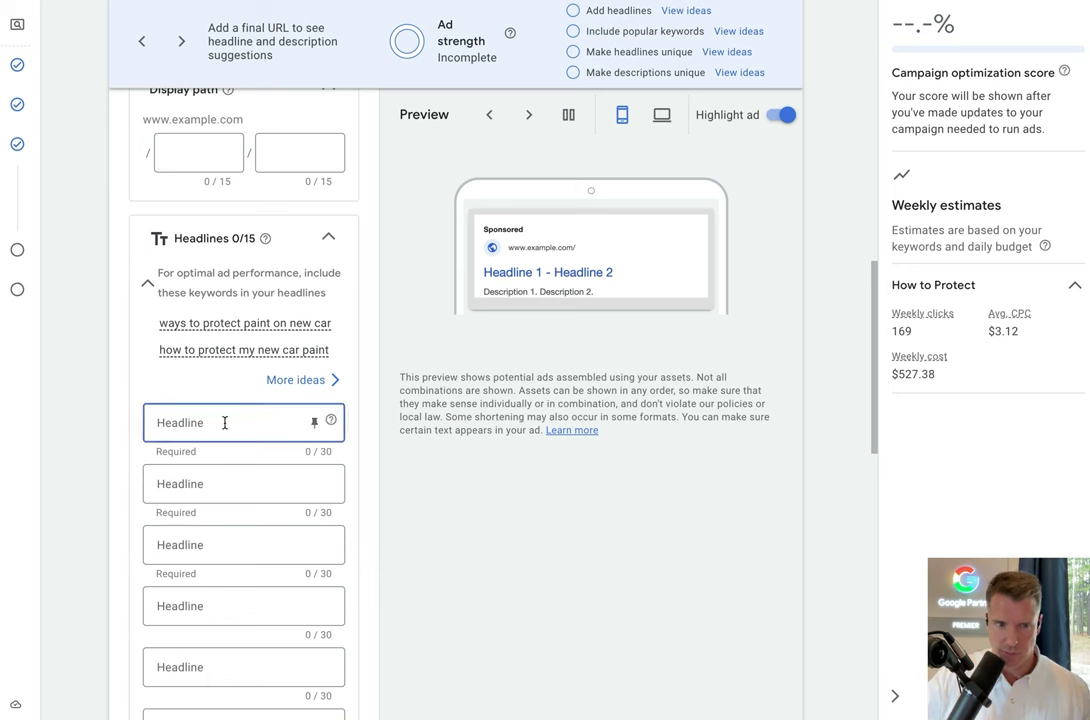
type("Maximum Paint Protection")
left_click(109, 450)
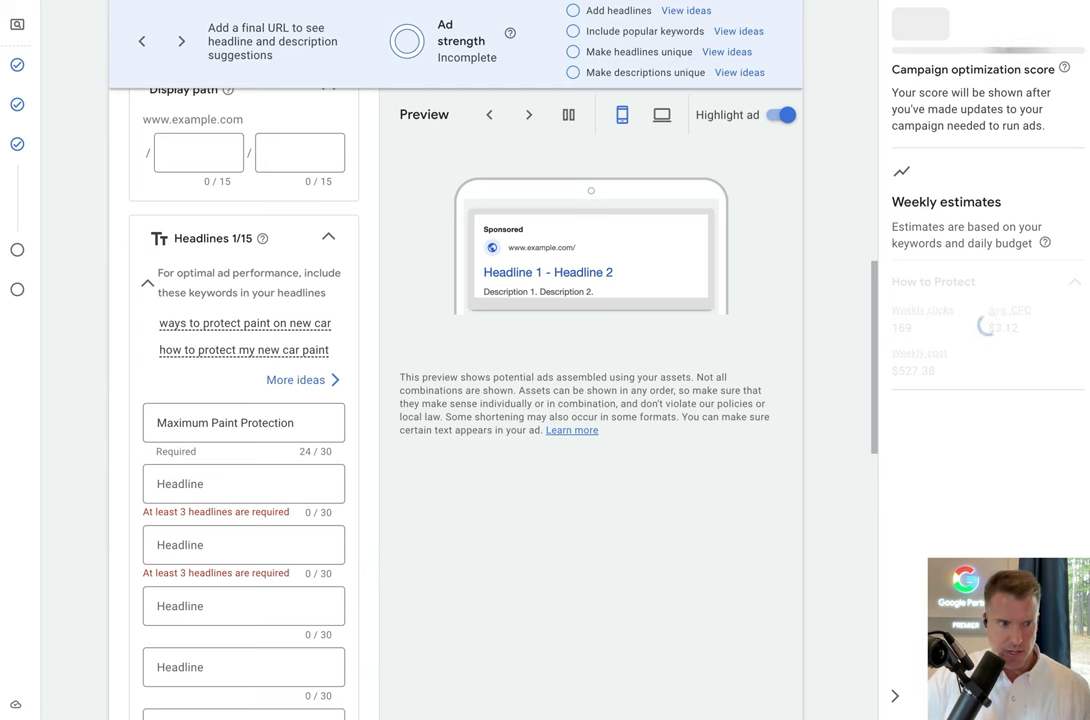
left_click(160, 484)
type("Scratch Resistance")
left_click(87, 496)
Step: Enter "Book an Appointment" and "New Car Paint Protection" as the ad's third and fourth headlines
scroll(85, 498, "down", 2)
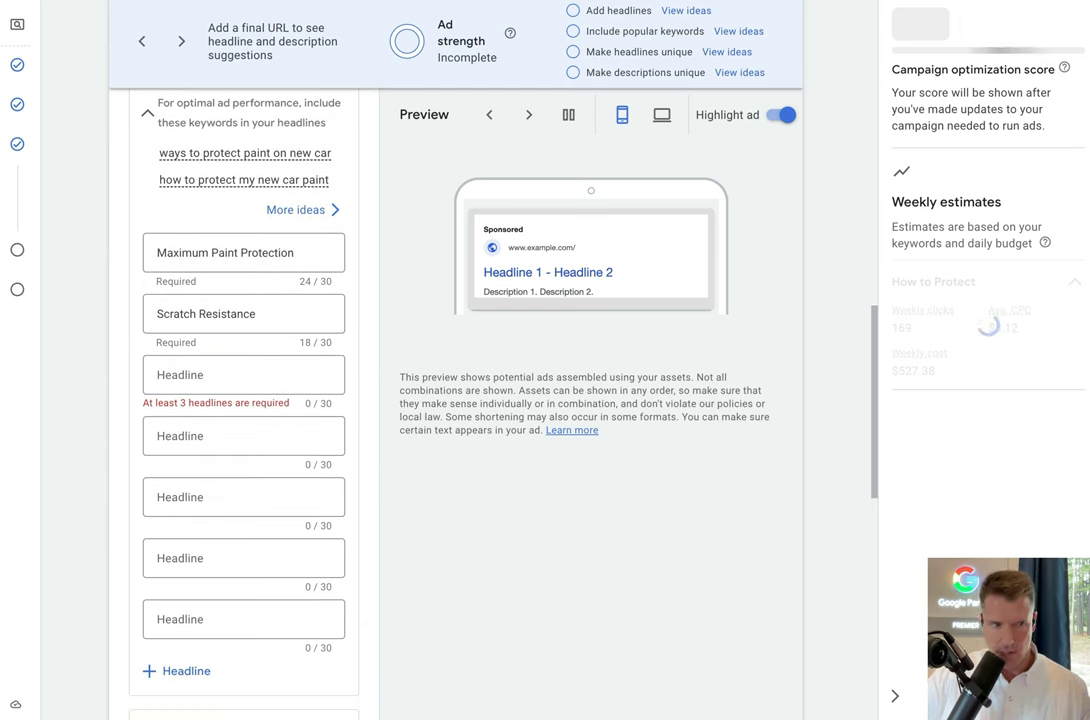
left_click(186, 372)
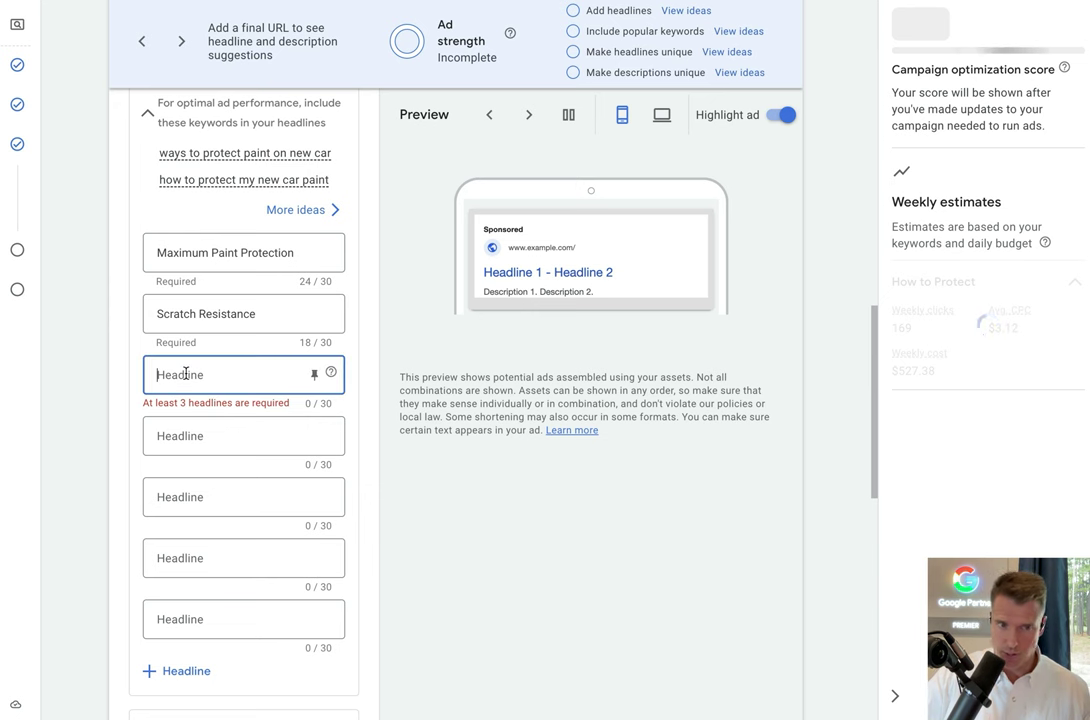
type("Book an Appointment")
left_click(81, 426)
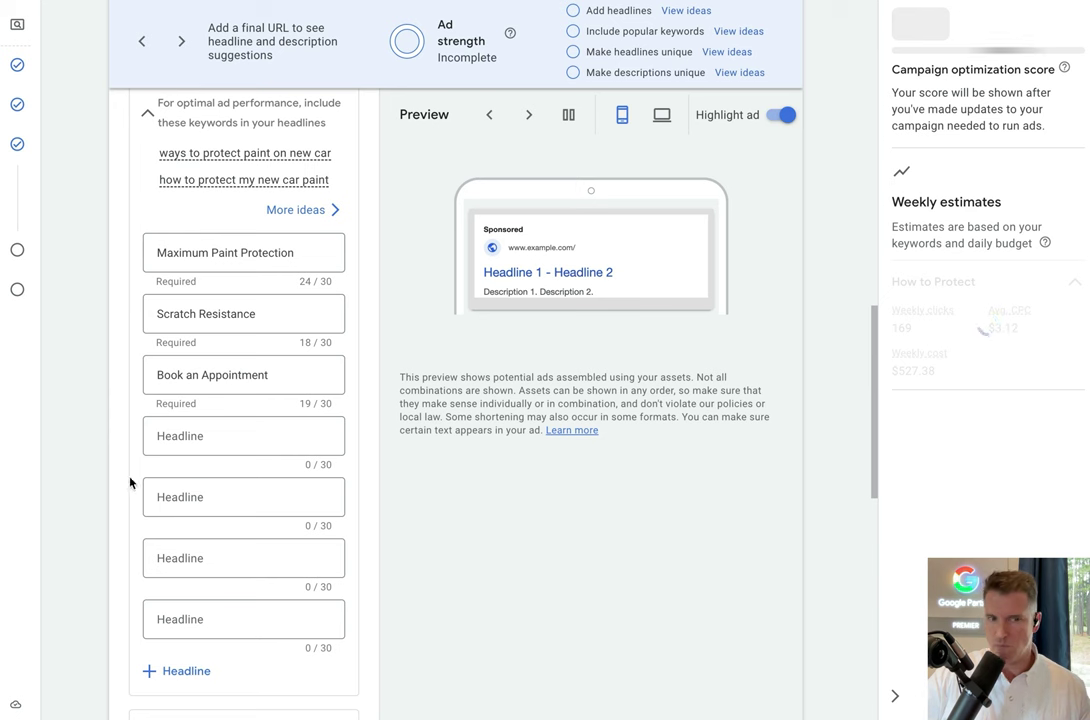
left_click(231, 434)
type("New Car Paint Protection")
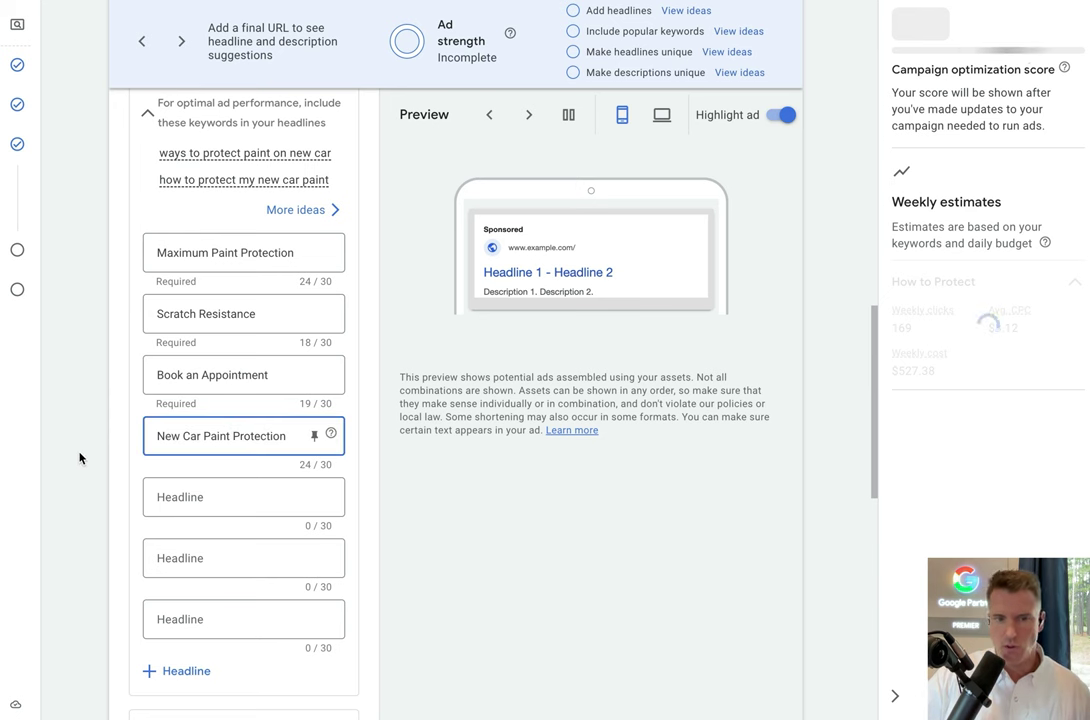
left_click(104, 505)
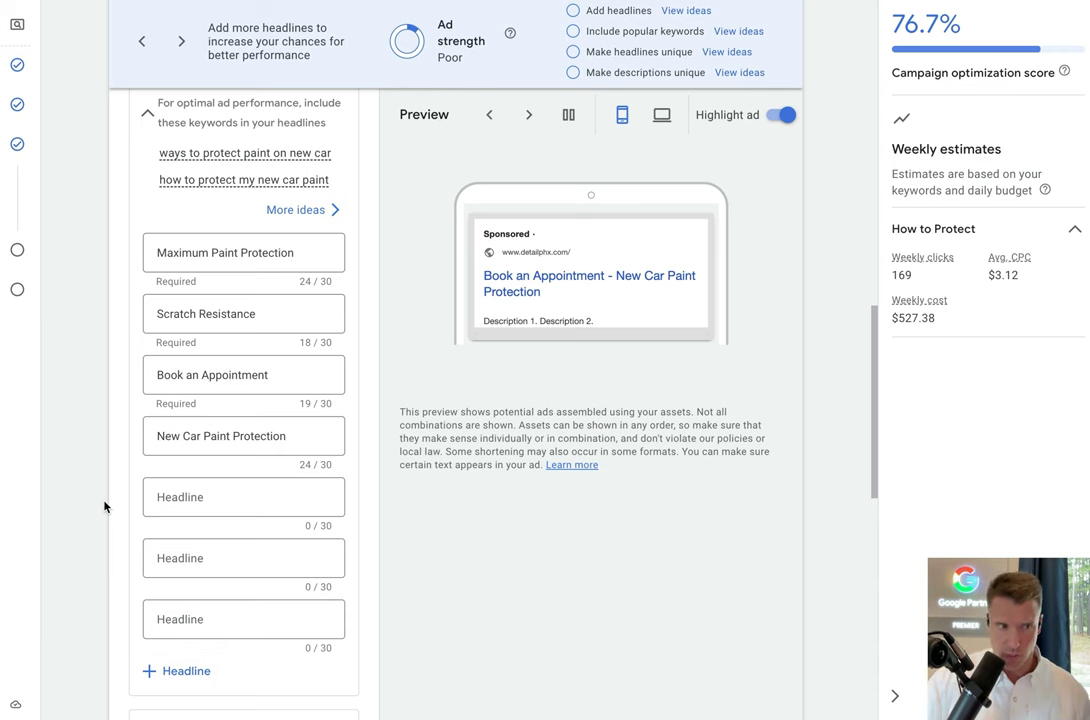
Step: Enter "Get the highest grade paint protection for your new vehicle." as the ad's first description
scroll(104, 507, "down", 5)
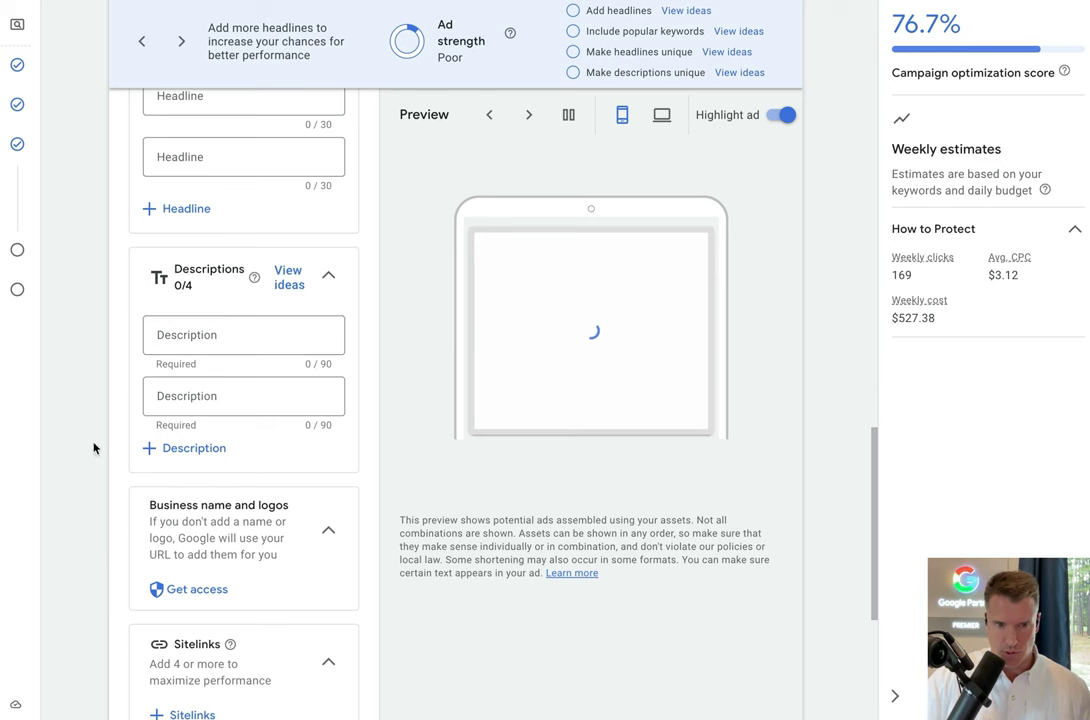
left_click(168, 335)
type("Get the highest grade paint protection for your new vehicle.")
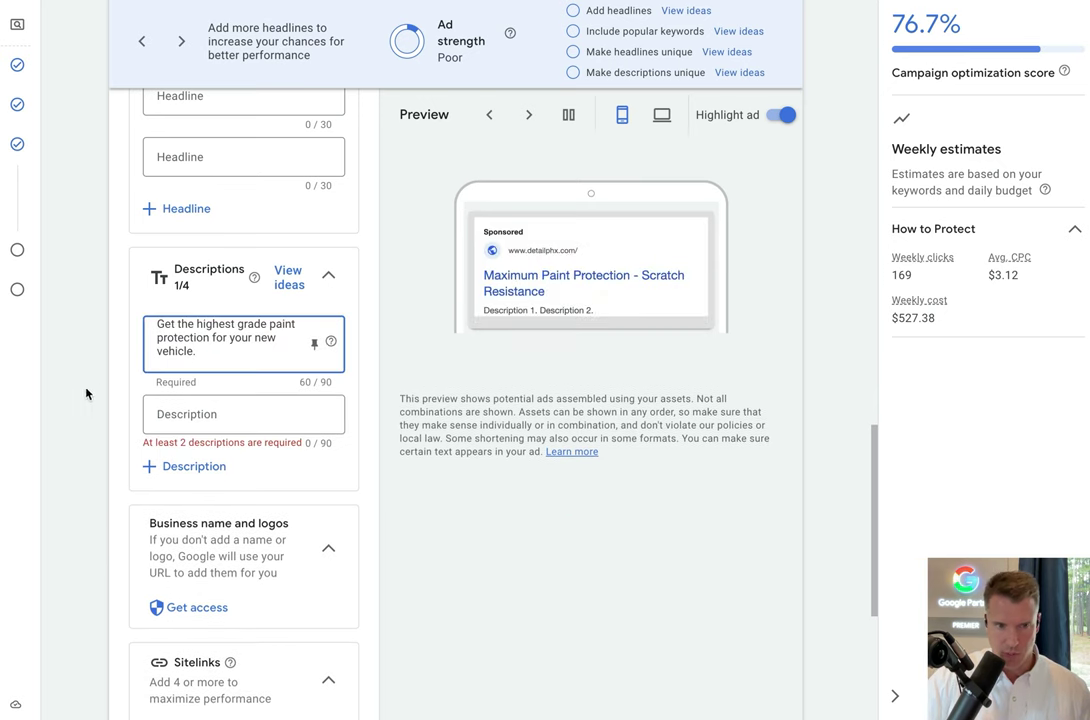
key("BackSpace")
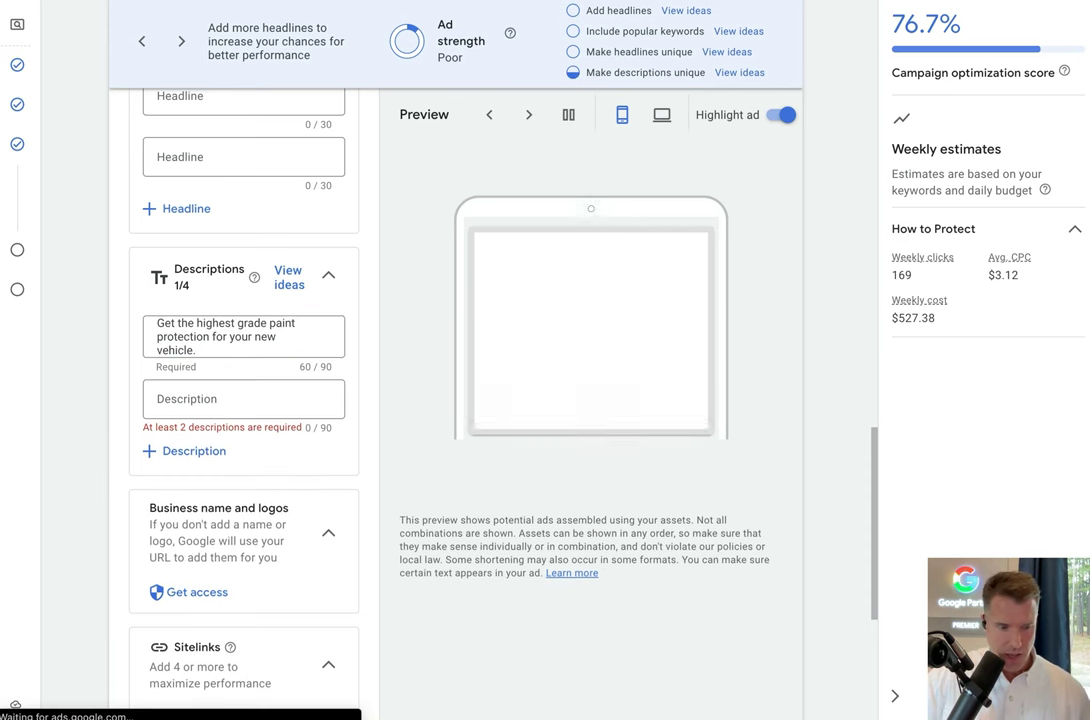
Step: Enter "Now booking for paint protection application appointments in Phoenix." as the ad's second description
left_click(205, 397)
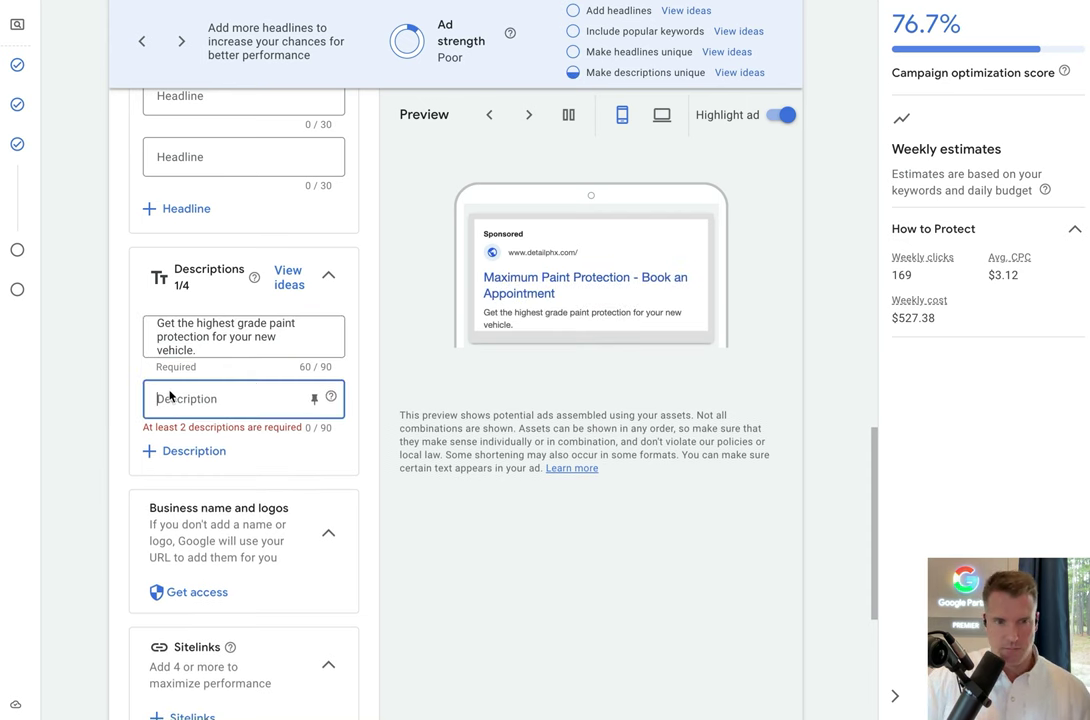
type("Now booking for paint protection application appointments in Phoenix.")
key("BackSpace")
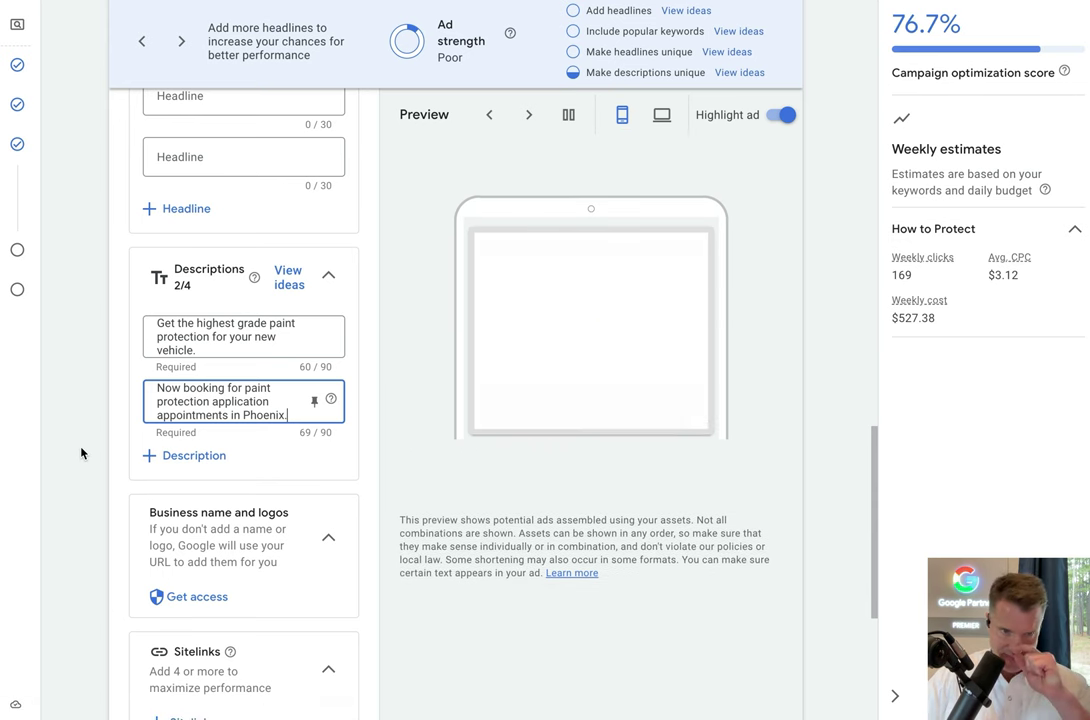
left_click(81, 453)
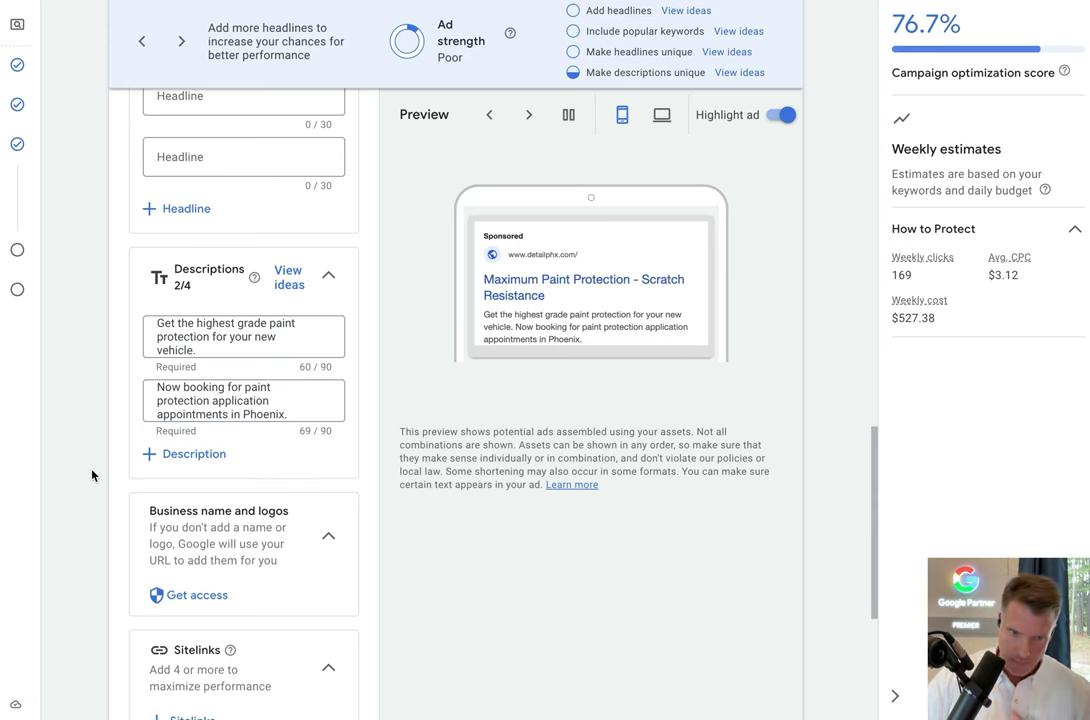
Step: Finish the ad without adding sitelinks or callouts, saving it to the How to Protect ad group
scroll(91, 475, "down", 1)
scroll(91, 475, "down", 1)
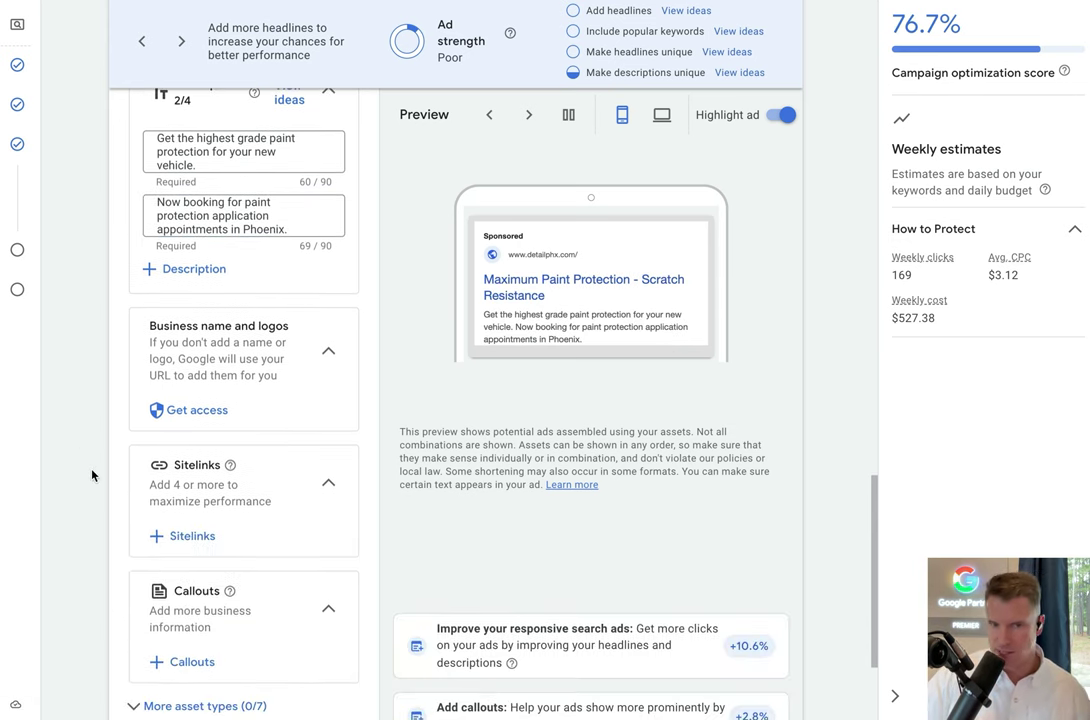
scroll(91, 475, "down", 1)
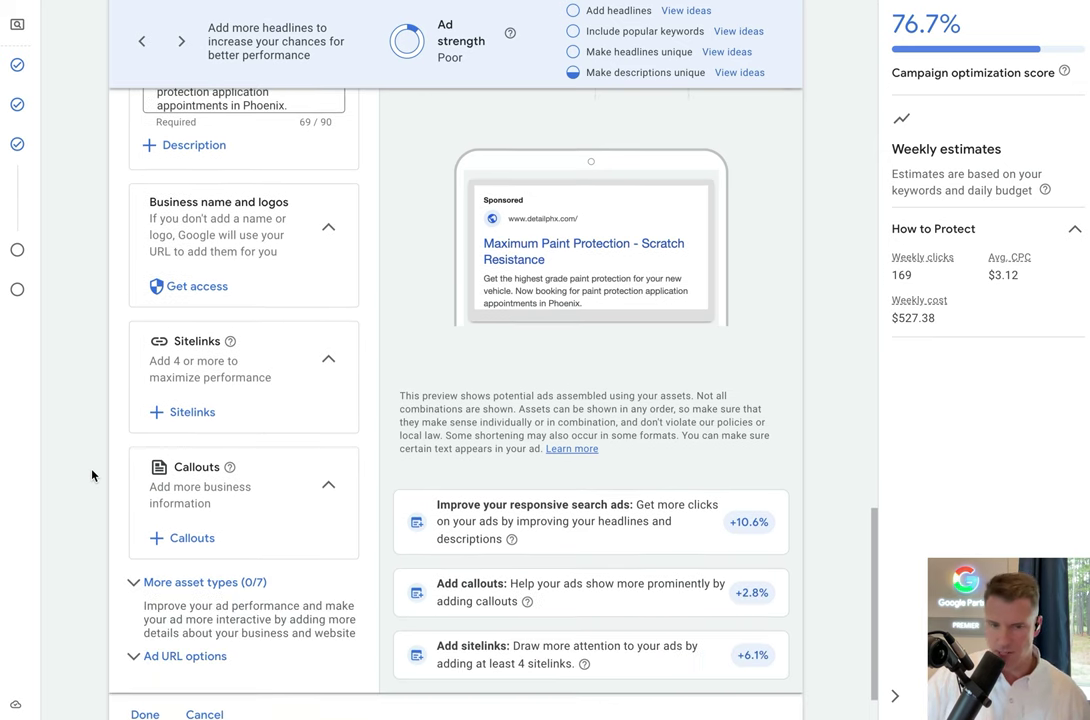
scroll(91, 475, "down", 1)
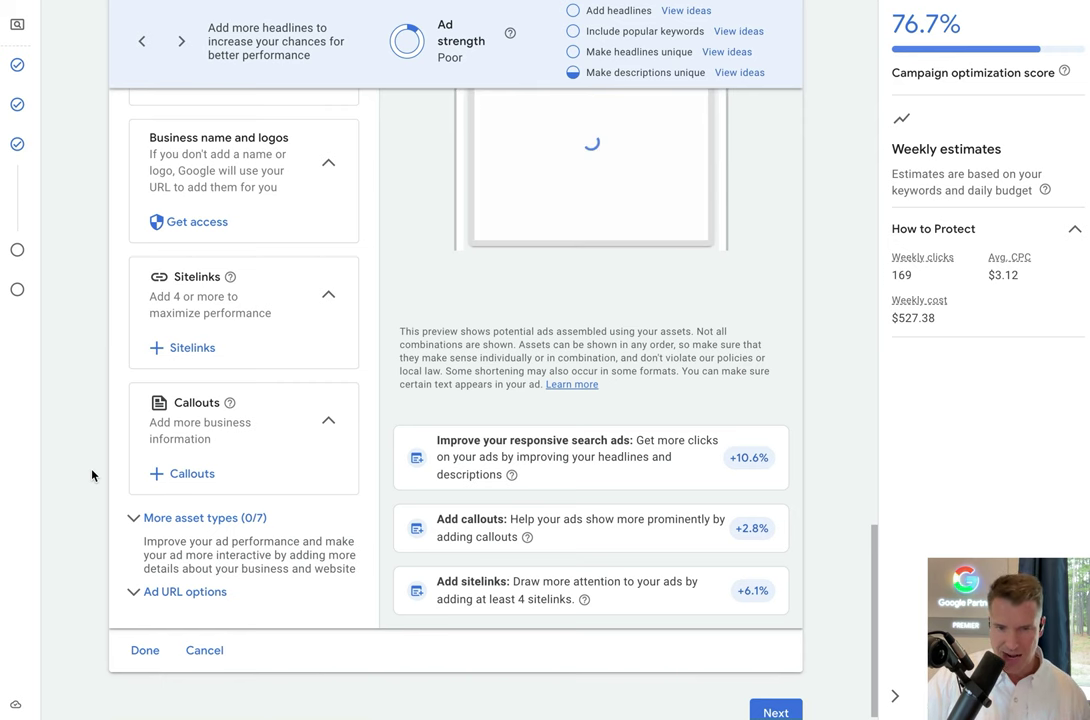
left_click(142, 656)
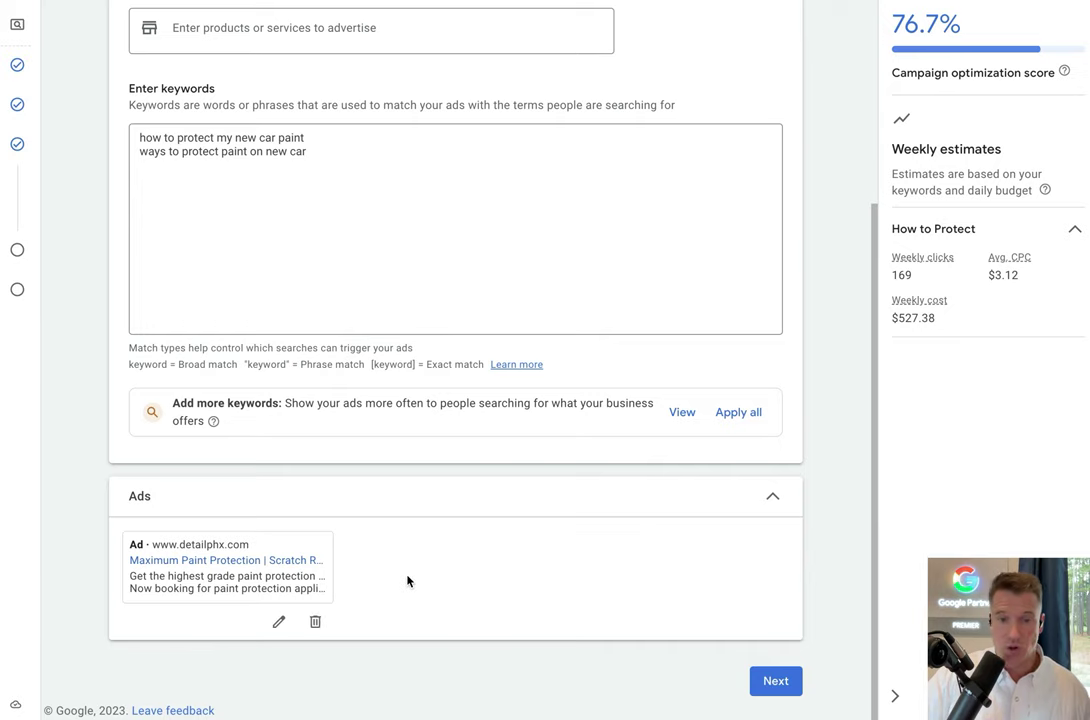
scroll(406, 579, "up", 3)
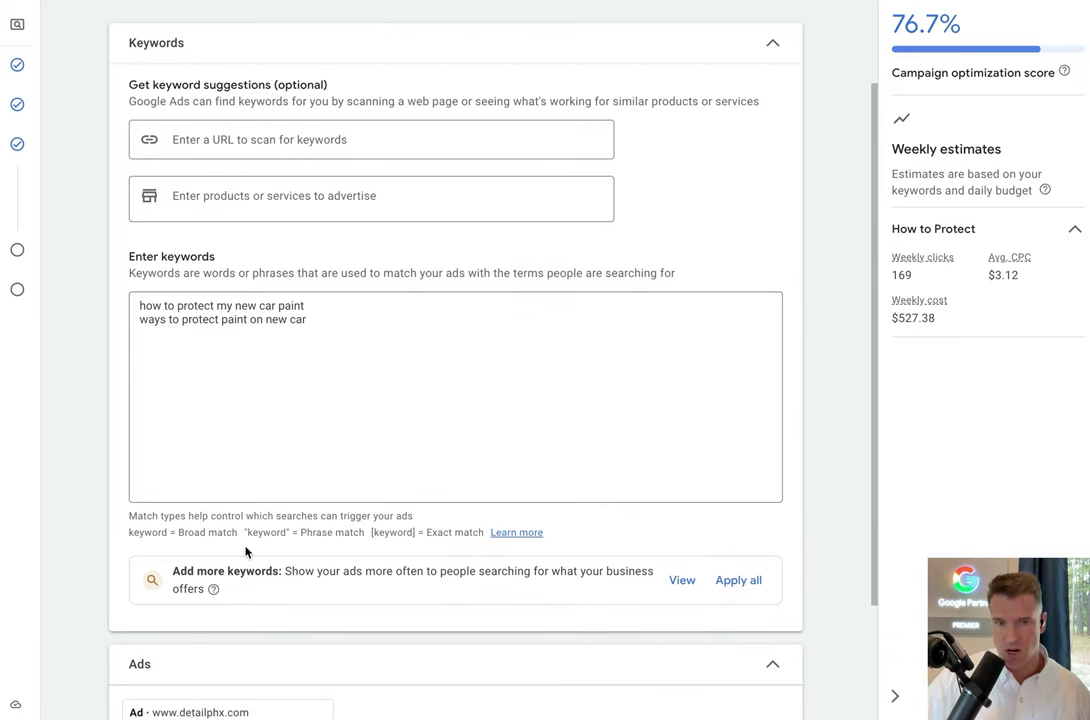
scroll(246, 552, "up", 1)
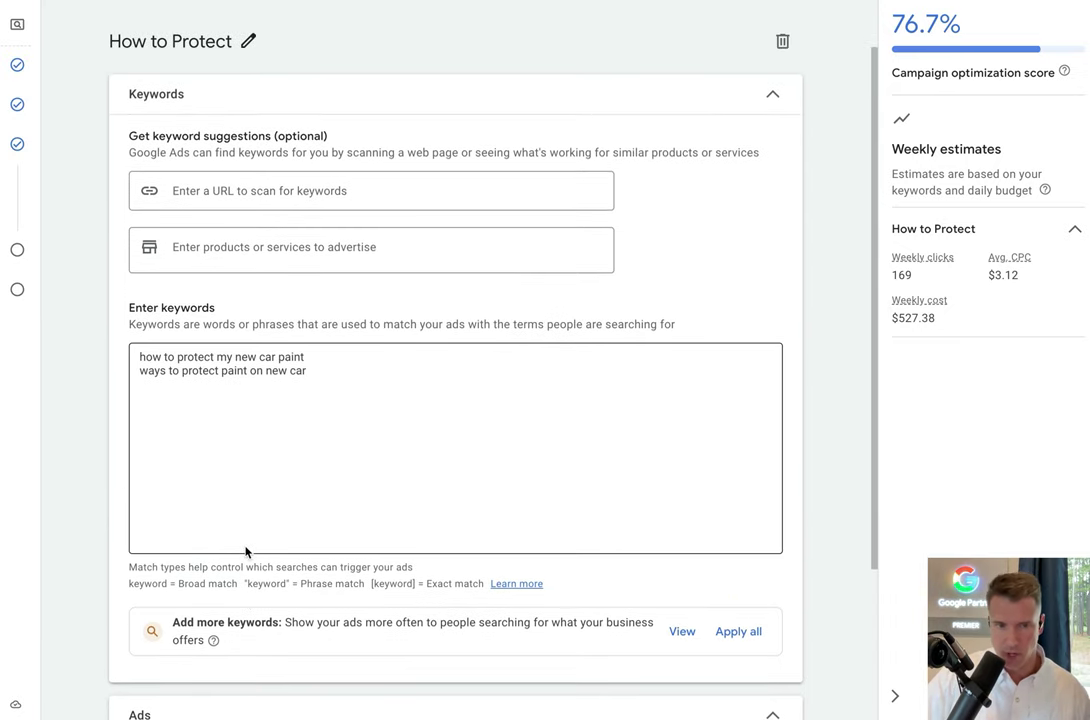
left_click(375, 465)
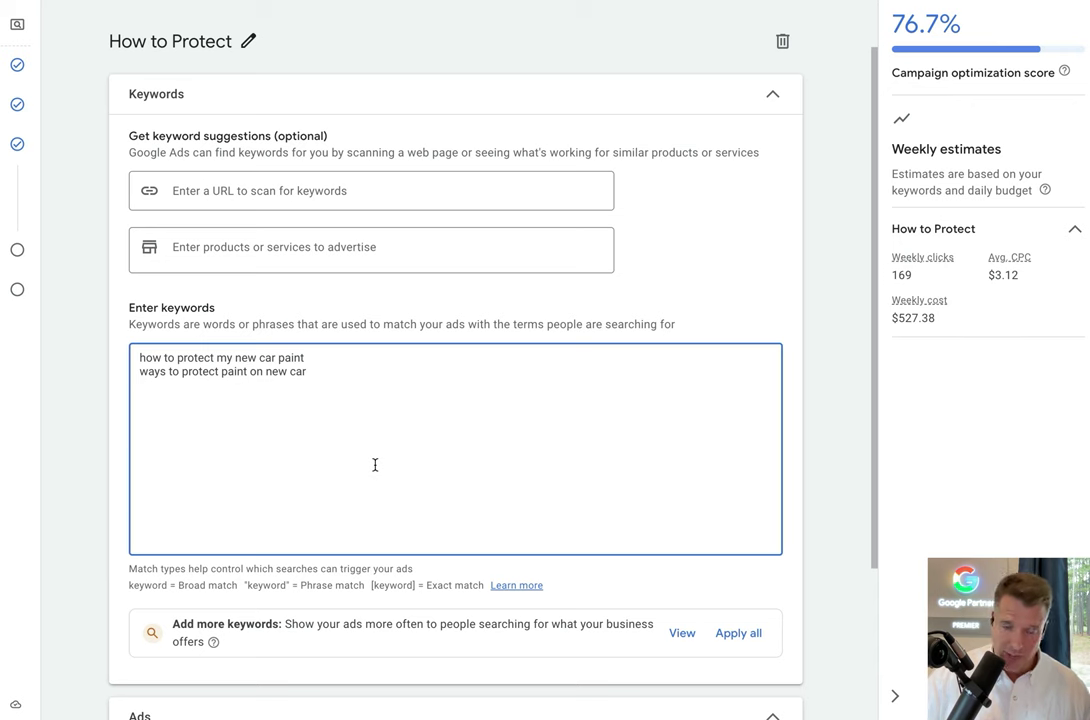
left_click(57, 467)
scroll(64, 527, "down", 3)
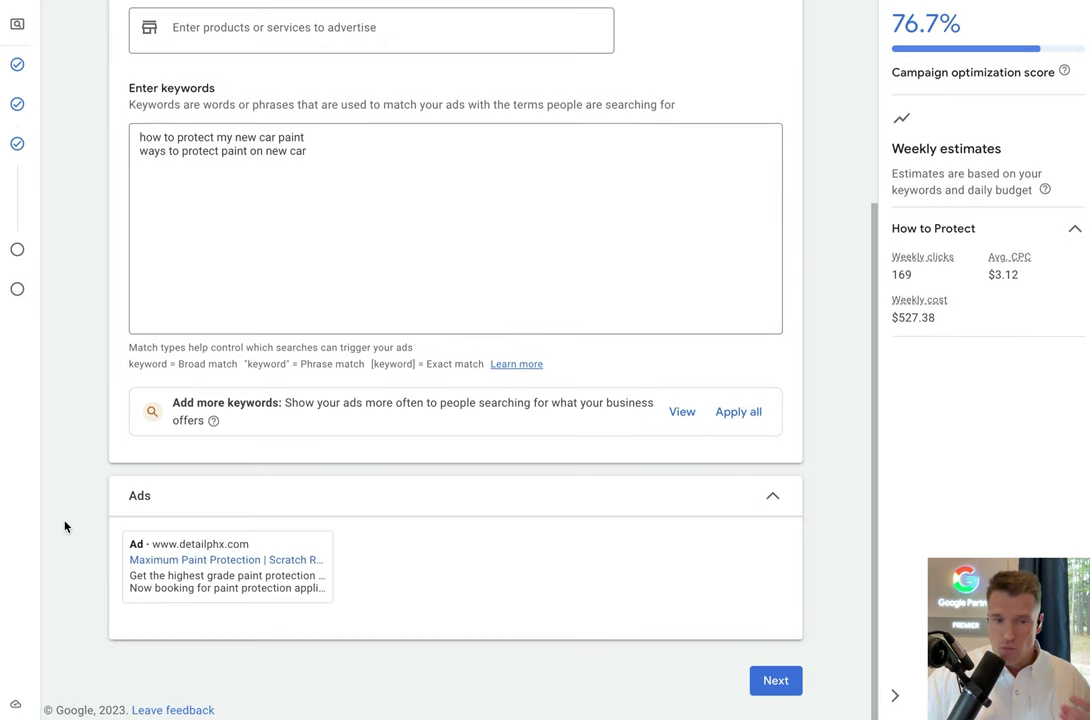
Step: Proceed to the budget stage, set a custom average daily budget of $0.01 and submit it
left_click(765, 684)
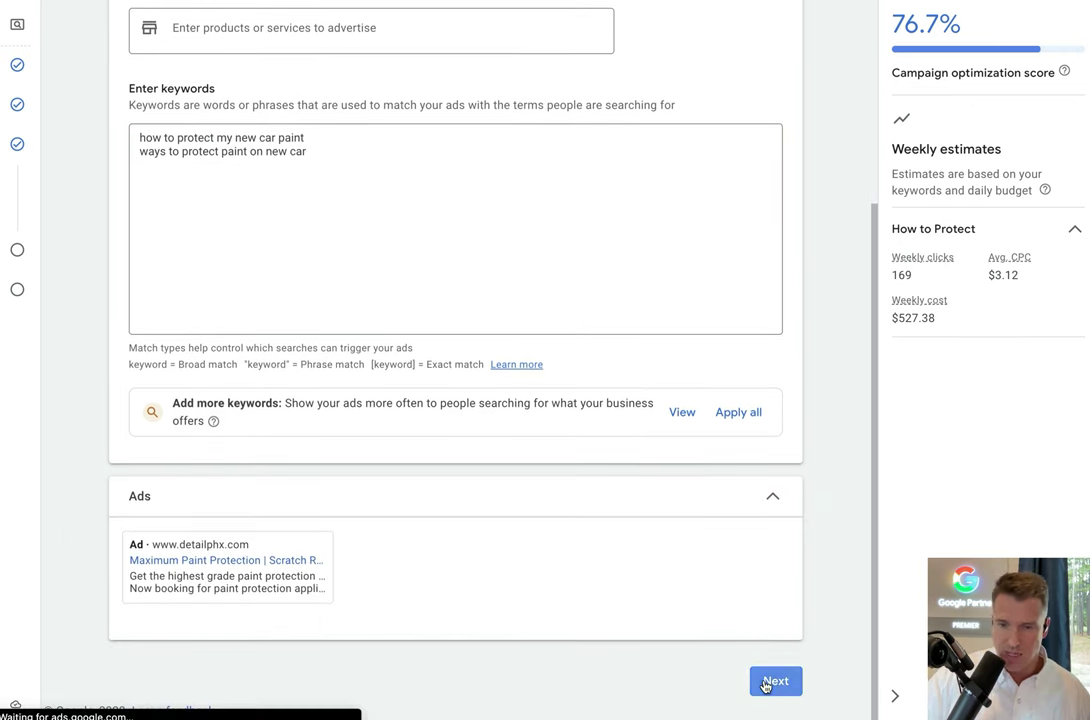
left_click(265, 399)
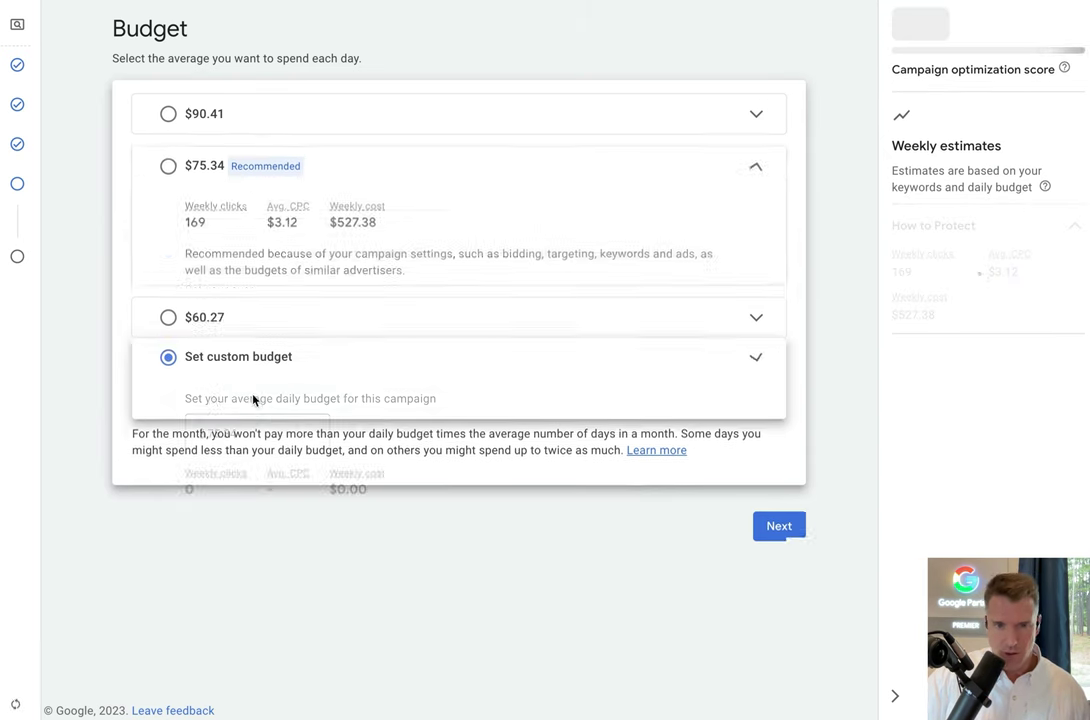
left_click_drag(253, 319, 157, 327)
type("0.01")
left_click(573, 593)
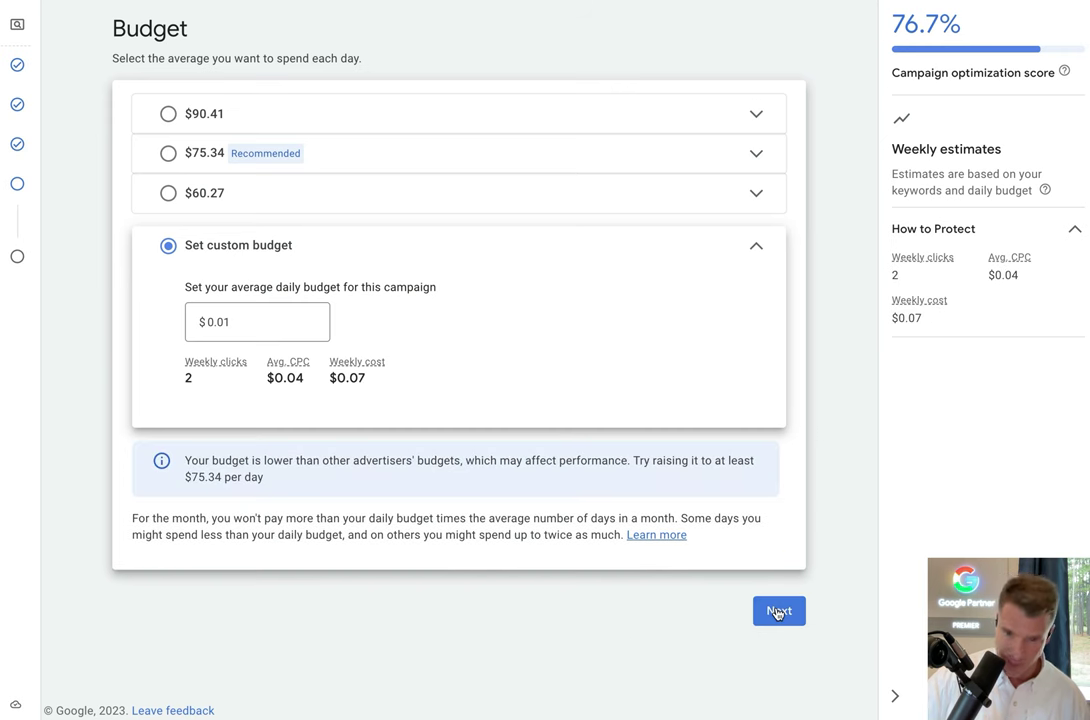
left_click(777, 612)
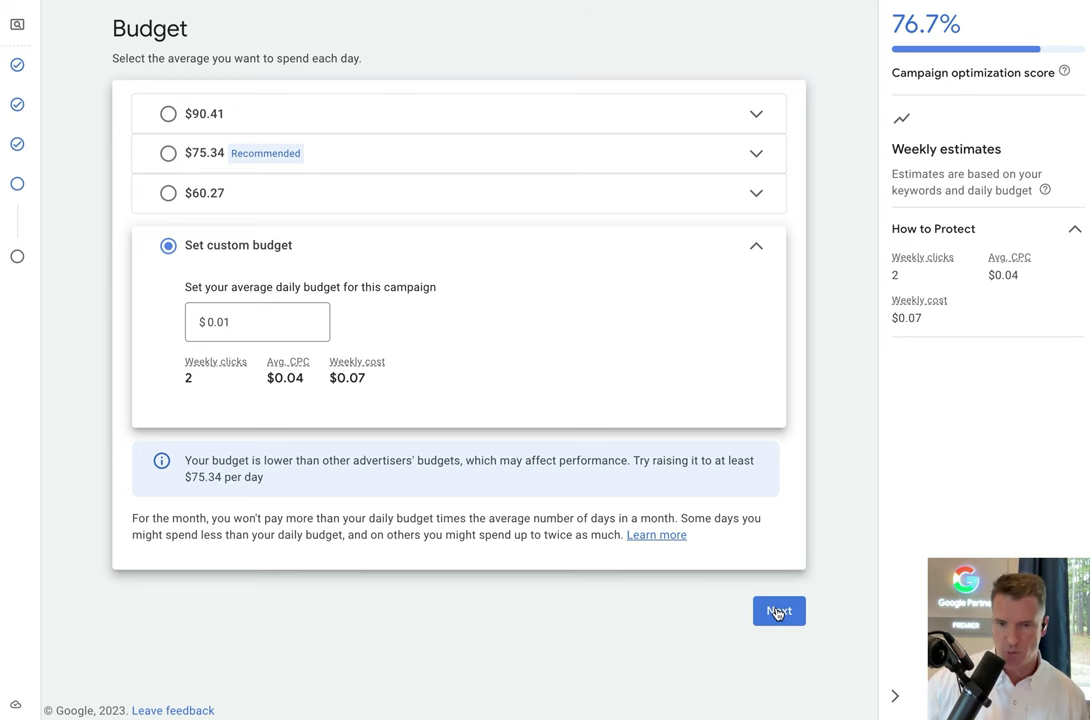
Step: Proceed from the budget stage to the campaign summary, review it and publish the Search - High Funnel campaign
left_click(778, 611)
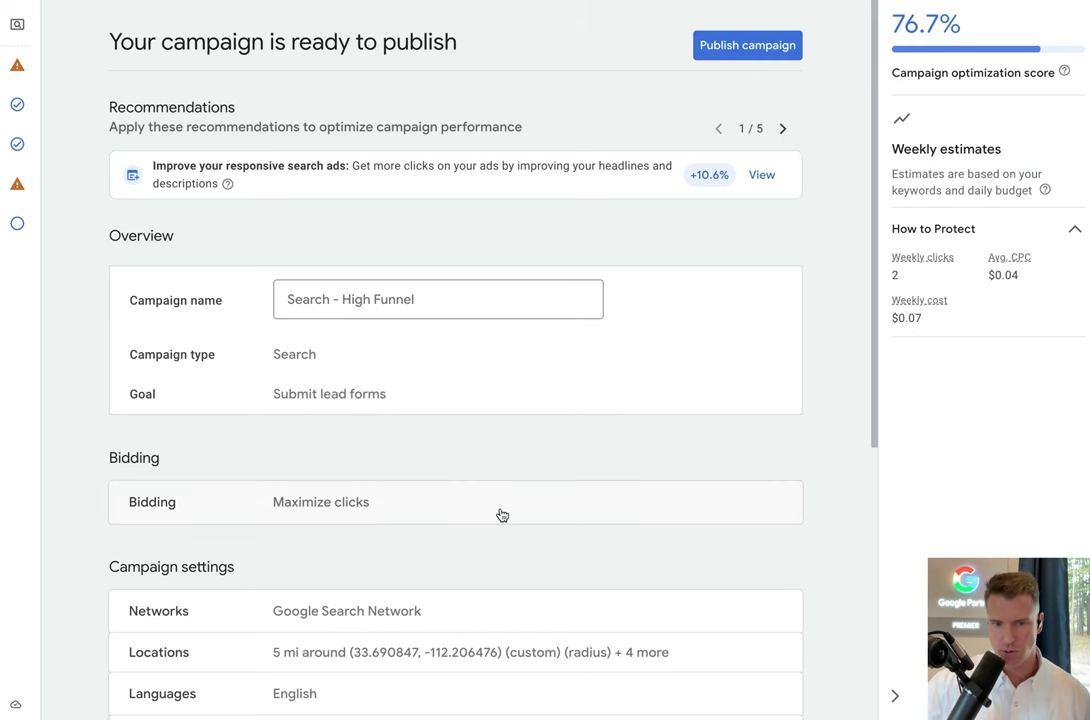
scroll(503, 530, "down", 5)
scroll(504, 543, "up", 5)
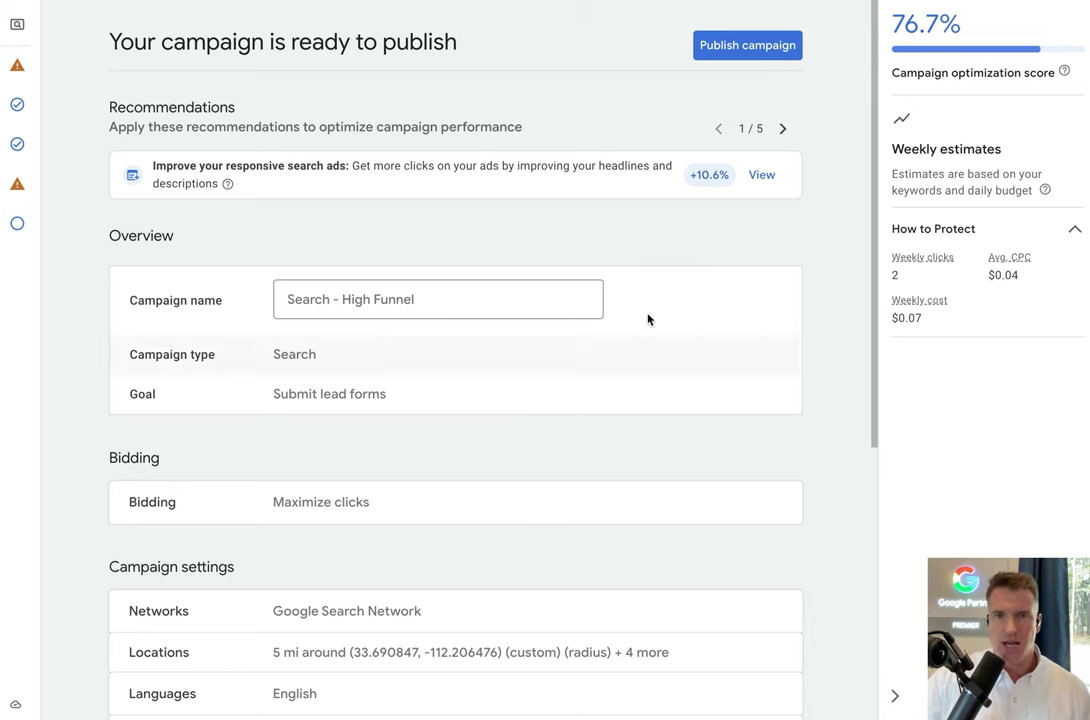
left_click(737, 57)
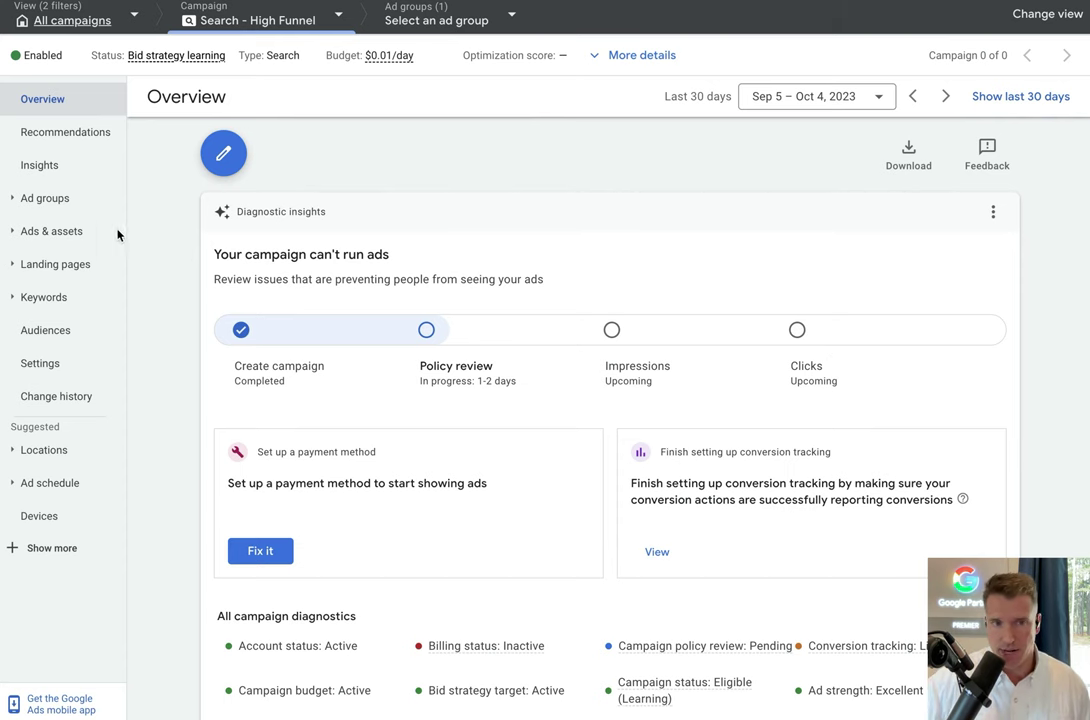
Step: In the How to Protect ad group, shorten the "how to protect my new car paint" keyword to "how to protect new car paint"
left_click(50, 198)
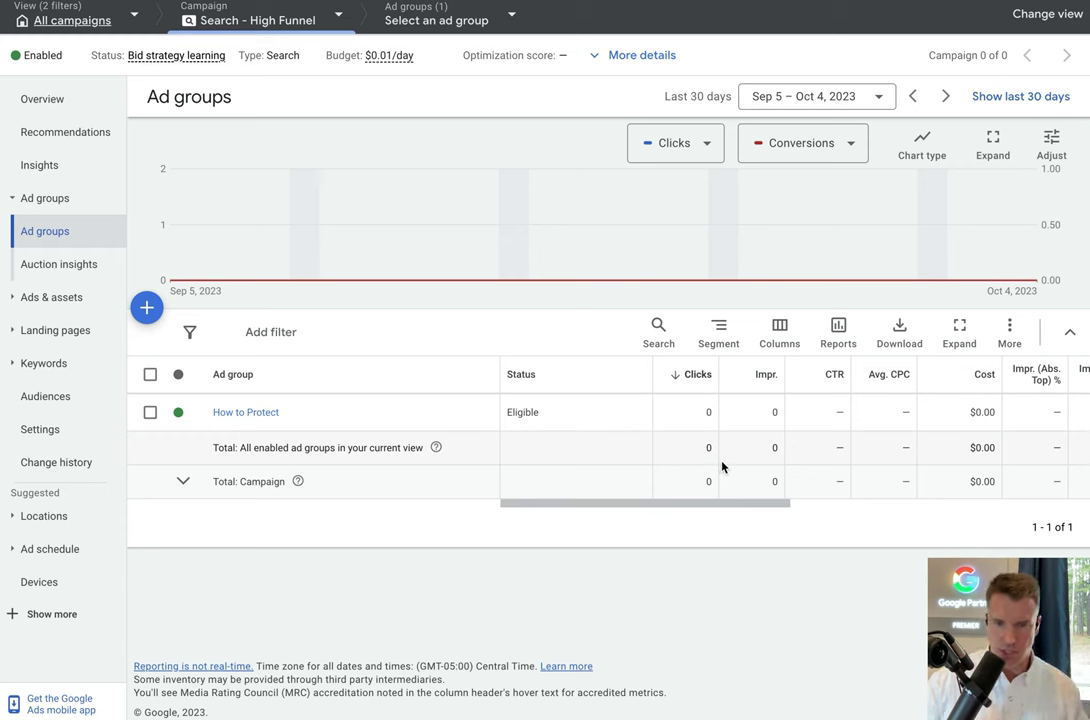
left_click(250, 414)
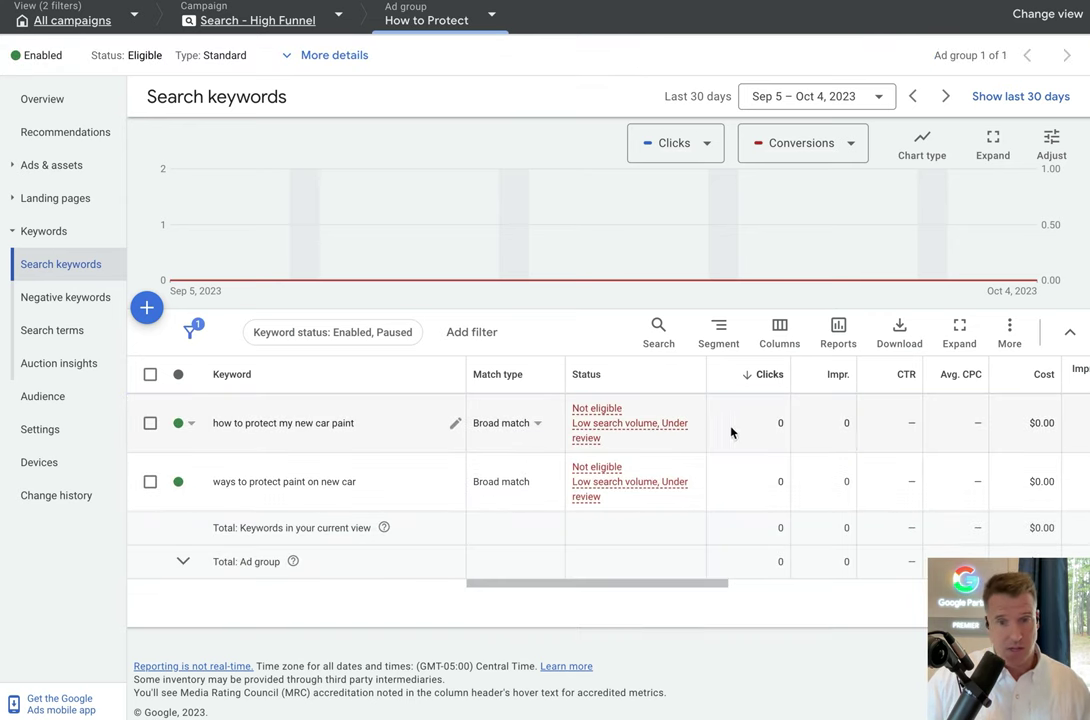
mouse_move(626, 432)
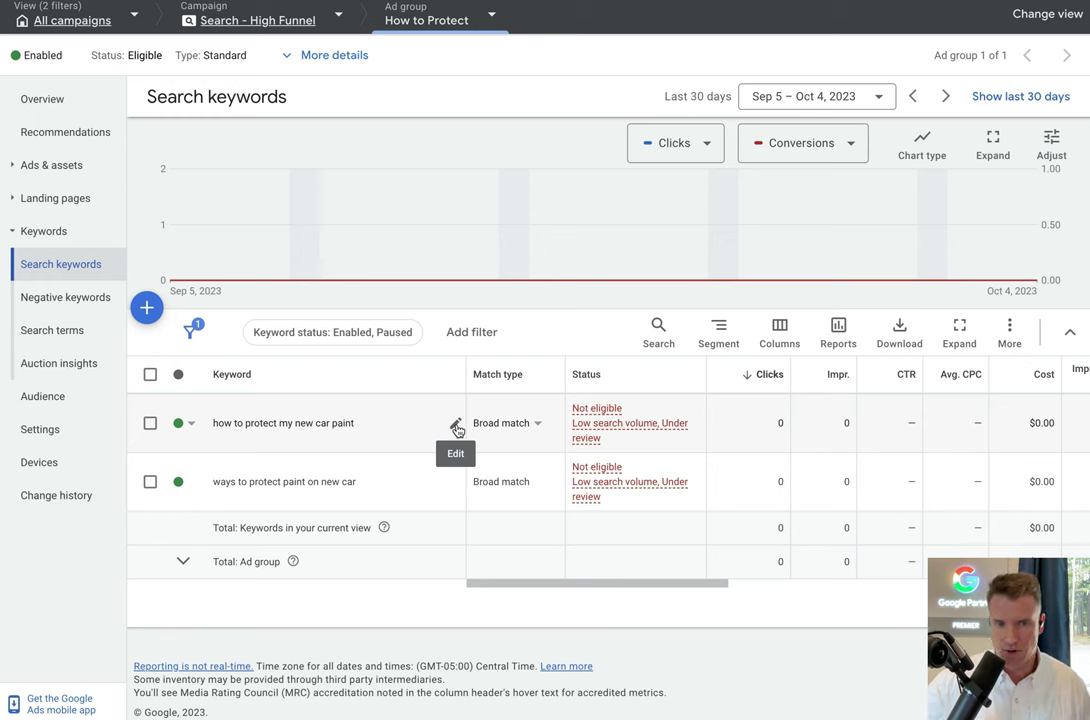
left_click(456, 428)
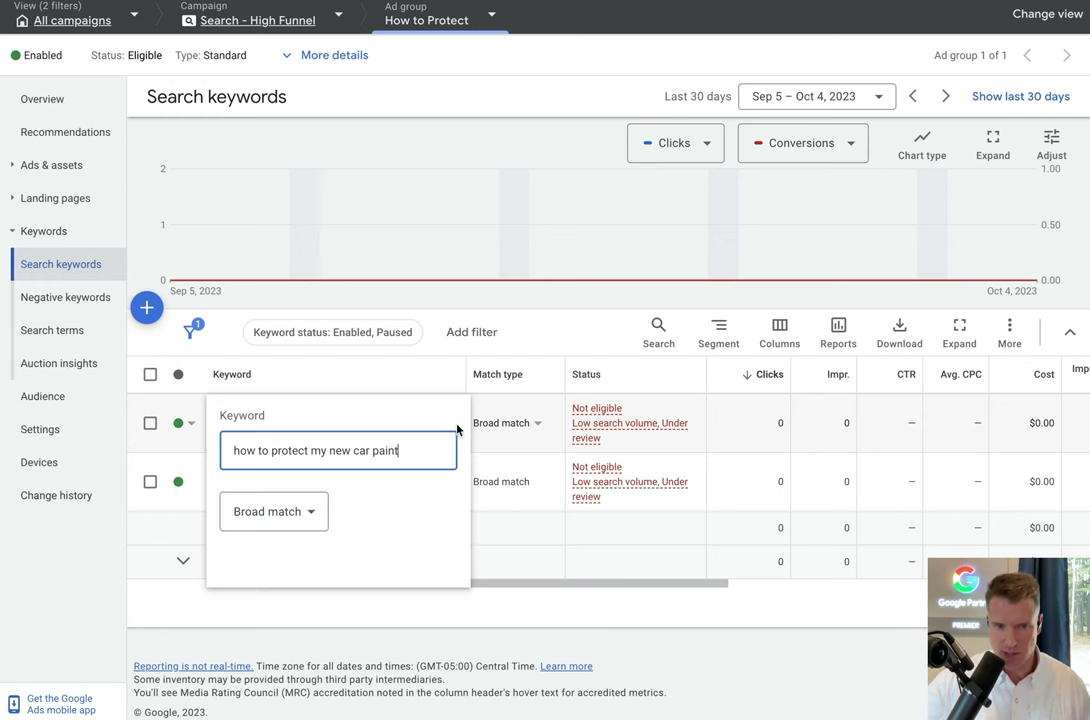
double_click(317, 451)
key("BackSpace")
key("Return")
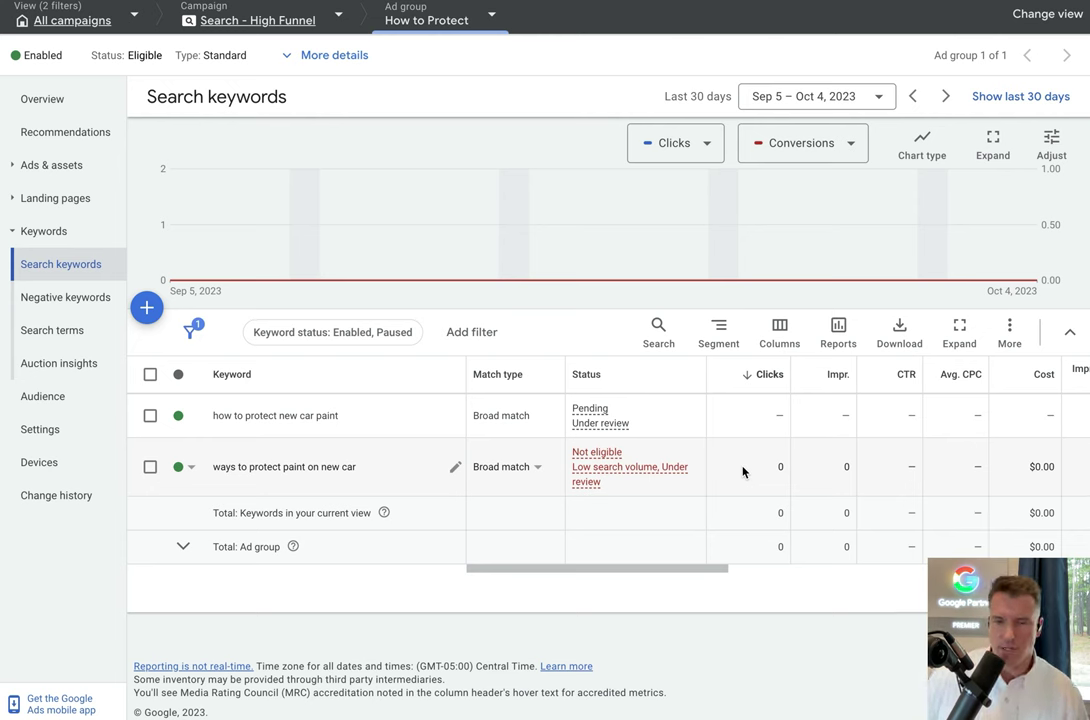
Step: Change the "ways to protect paint on new car" keyword to "ways to protect paint car" and save it
left_click(455, 473)
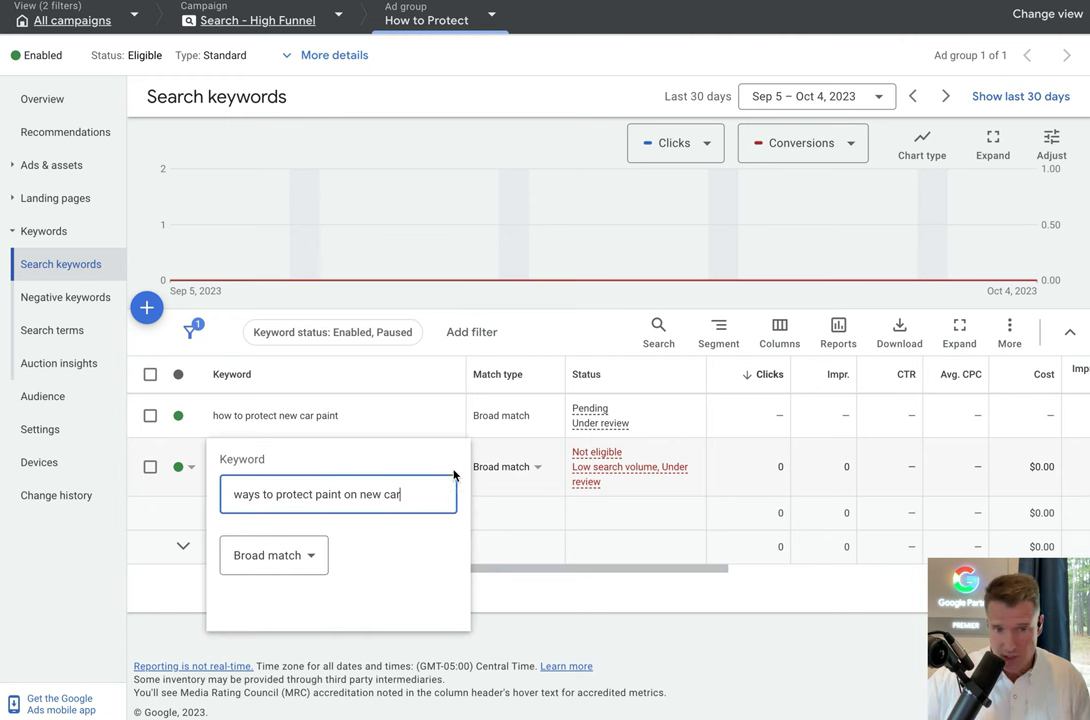
double_click(305, 494)
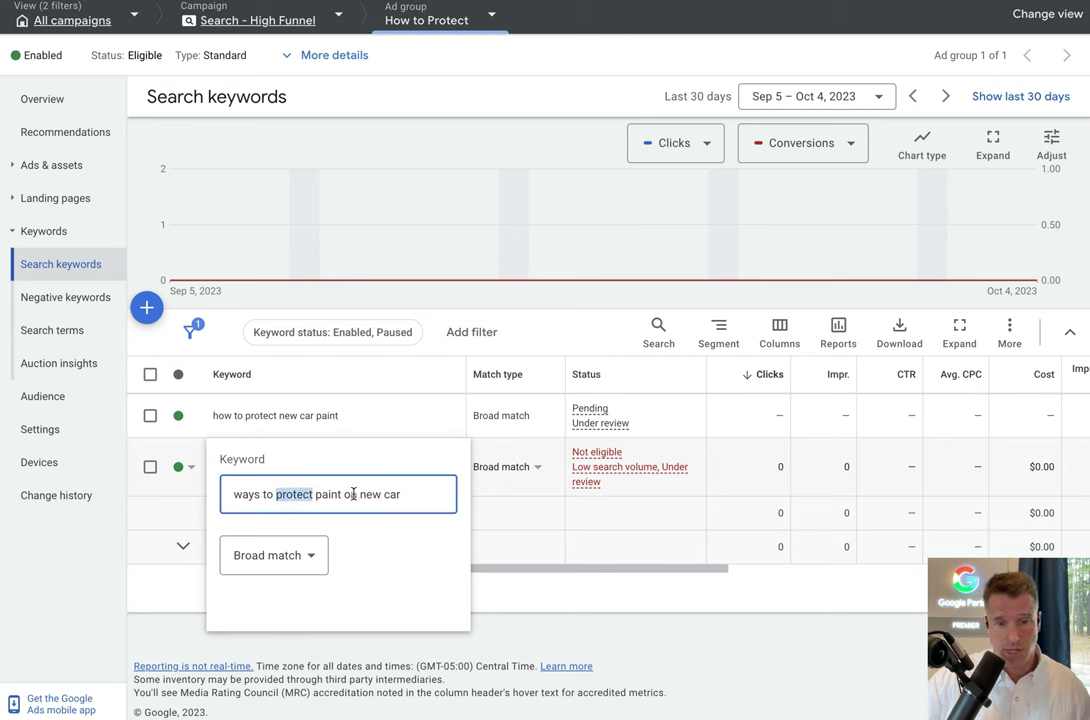
left_click(349, 494)
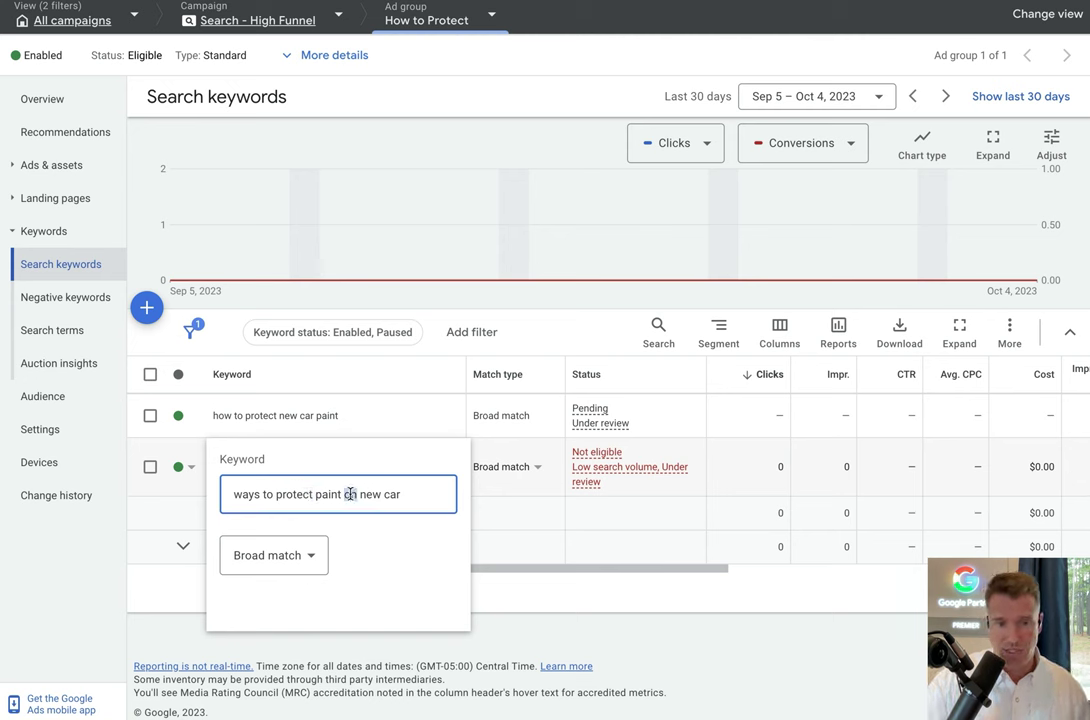
key("Delete")
key("Delete")
key("Delete")
key("Delete")
key("Delete")
key("Delete")
key("Delete")
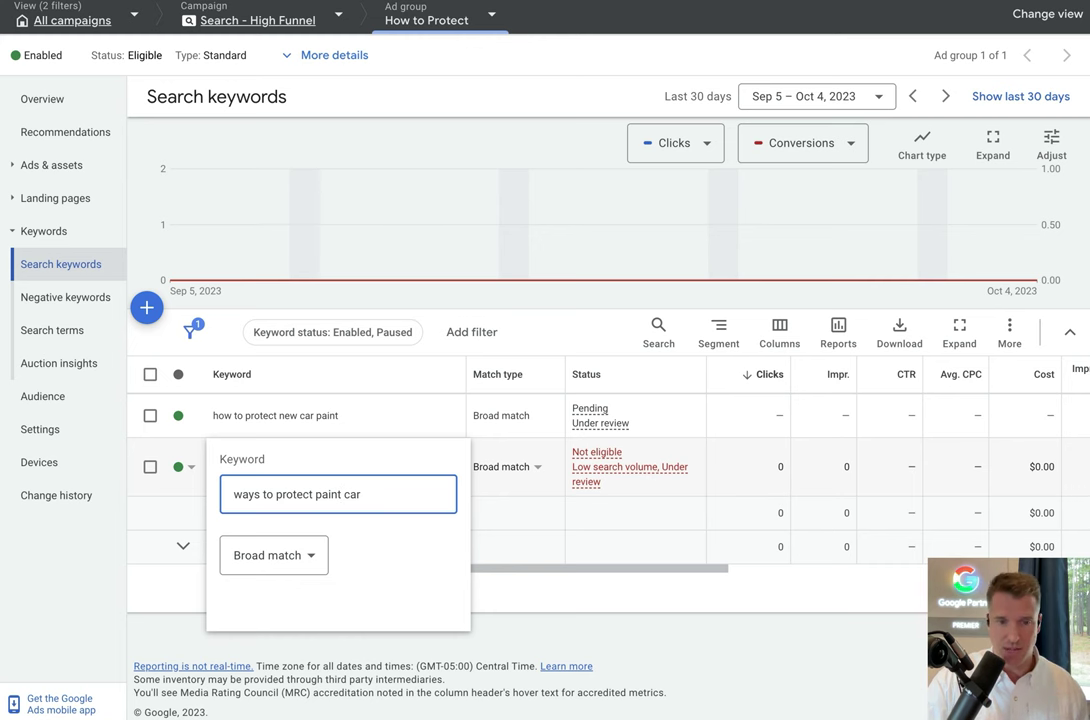
key("Return")
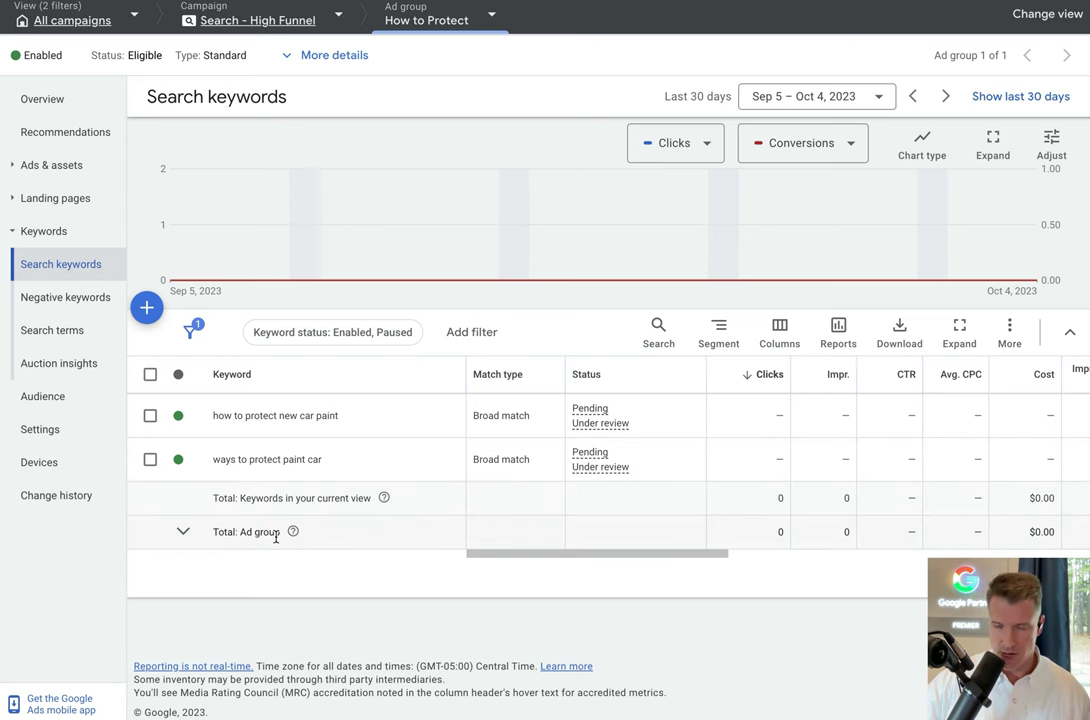
Step: Add the suggested keywords "how to keep car paint looking new", "how to keep my car paint looking new" and "how to treat new car paint"
left_click(146, 310)
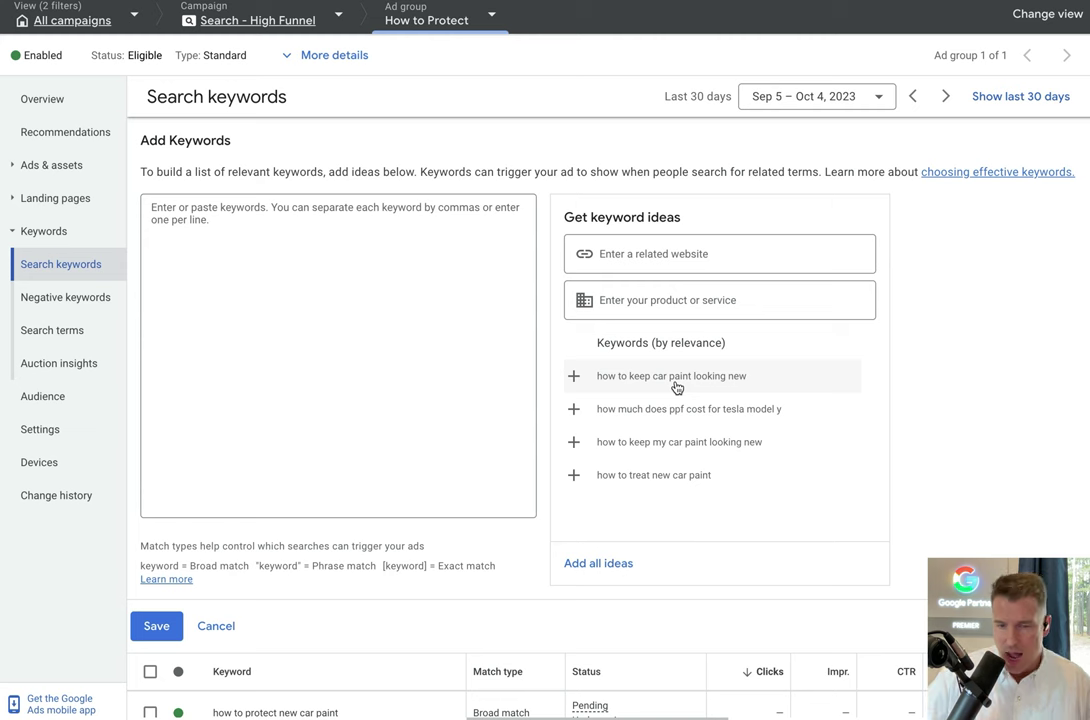
left_click(673, 387)
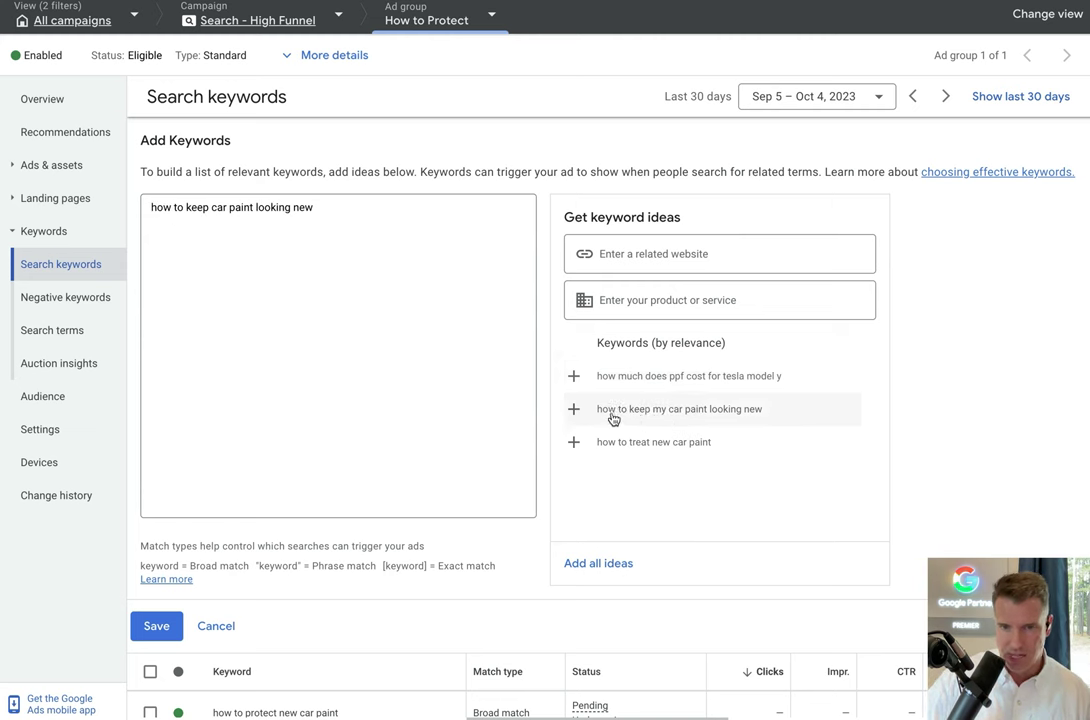
left_click(705, 412)
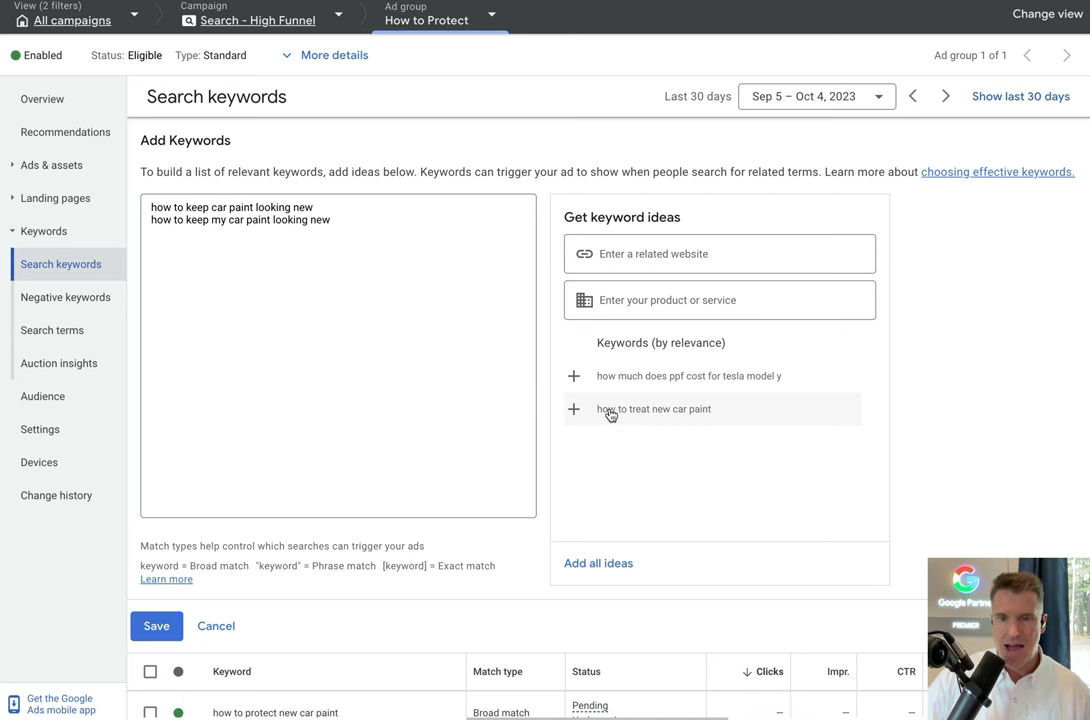
left_click(670, 414)
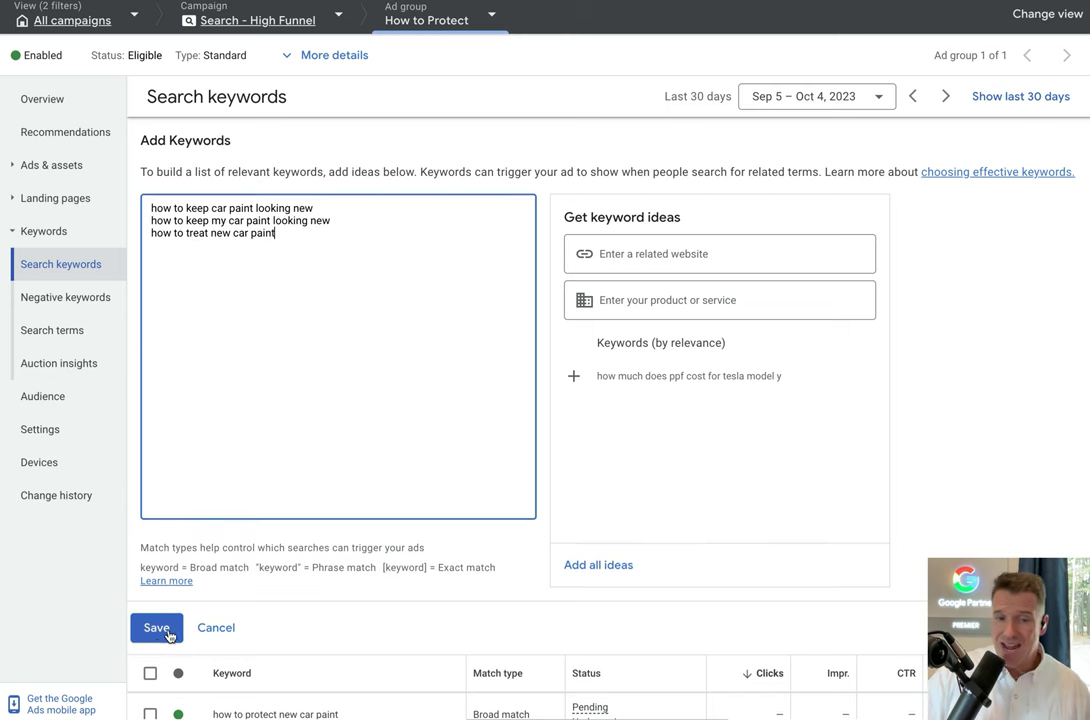
left_click(160, 630)
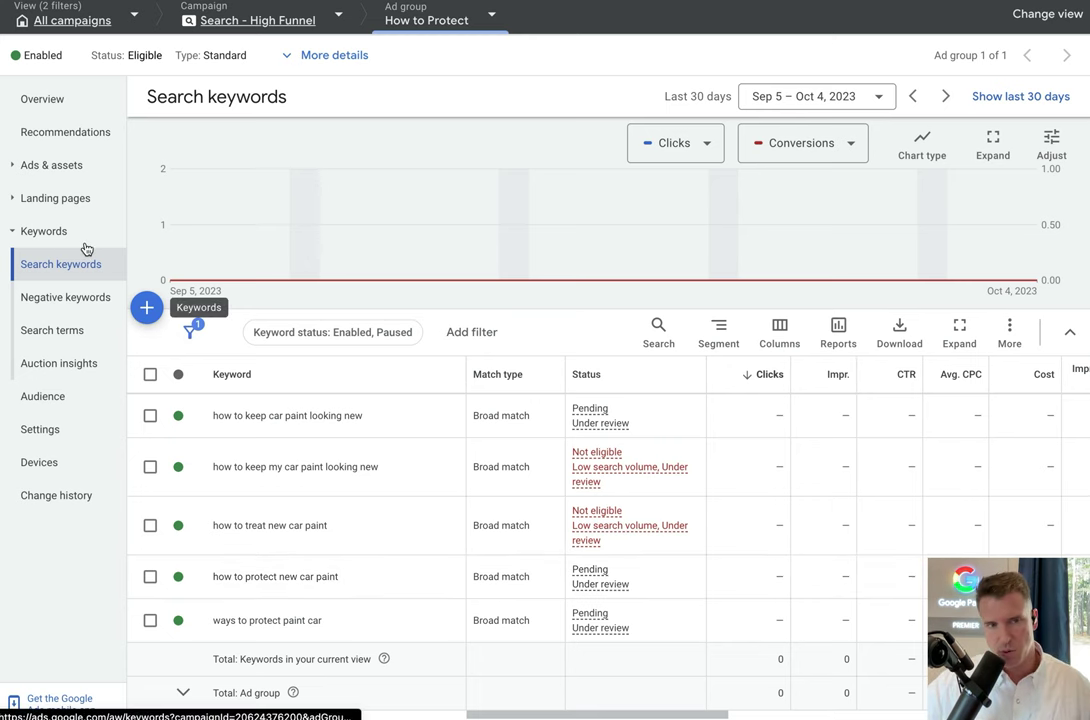
Step: Start another ad group in the Search - High Funnel campaign and name it "Telsa"
left_click(230, 20)
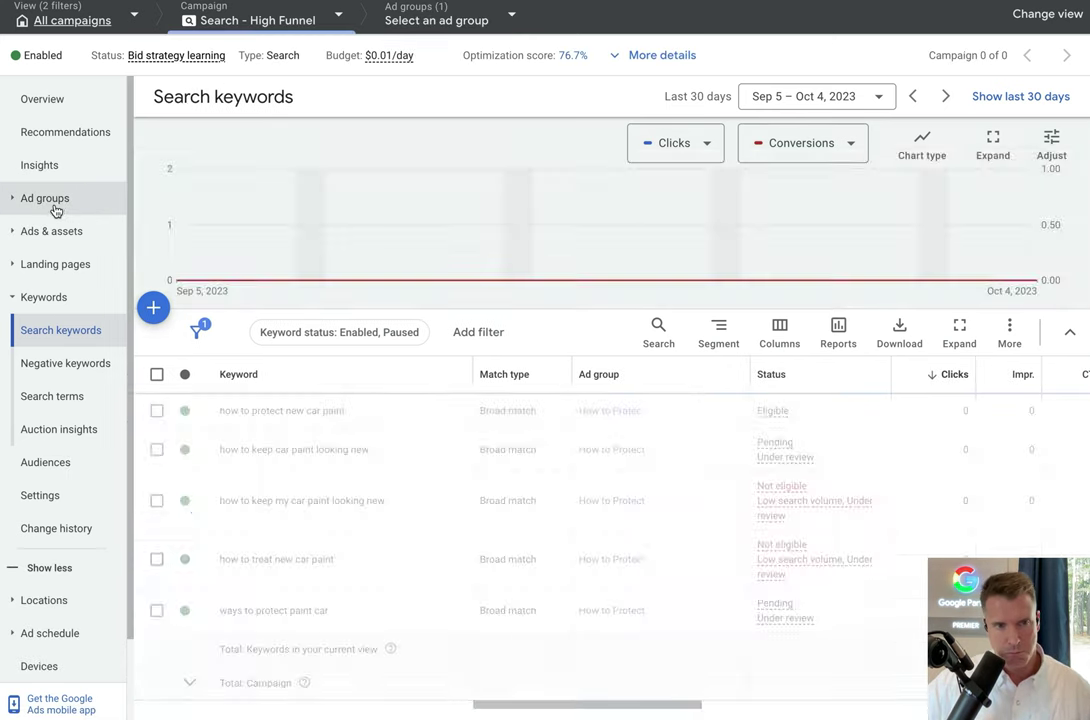
left_click(45, 198)
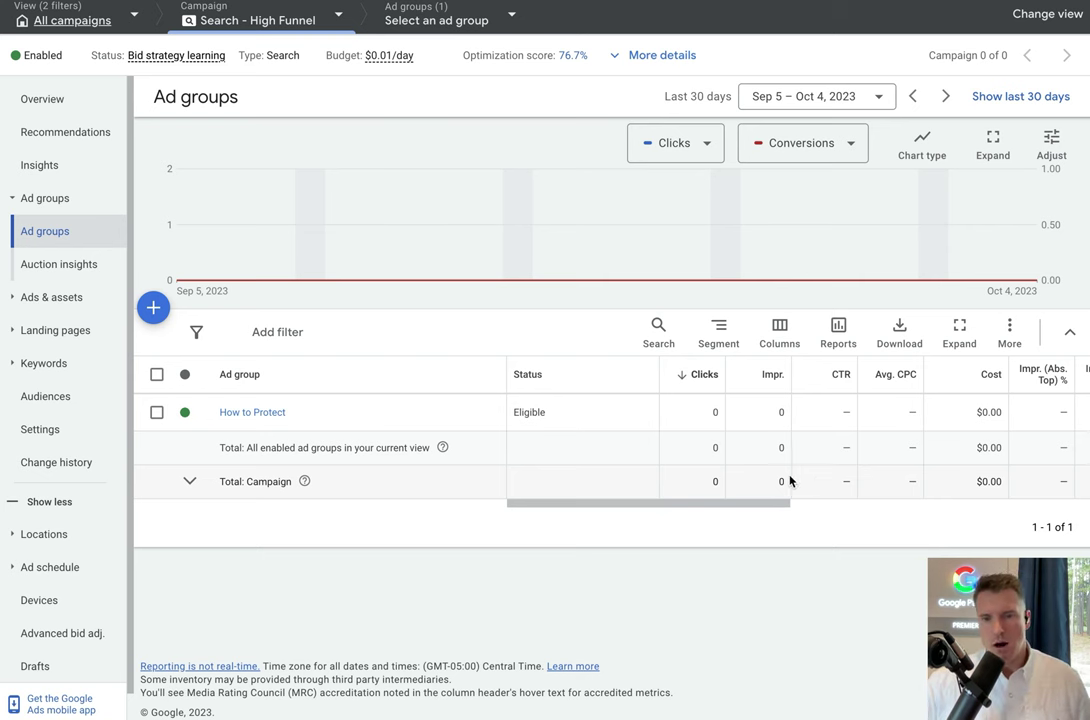
left_click(153, 310)
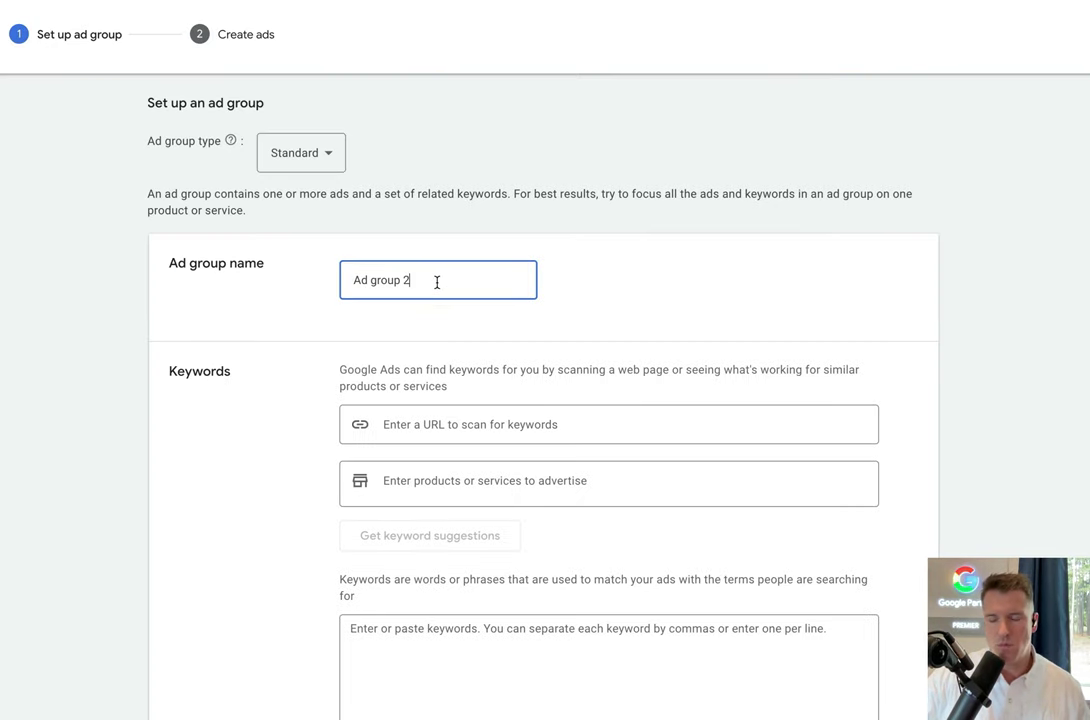
left_click_drag(437, 282, 328, 285)
left_click(271, 313)
left_click(372, 295)
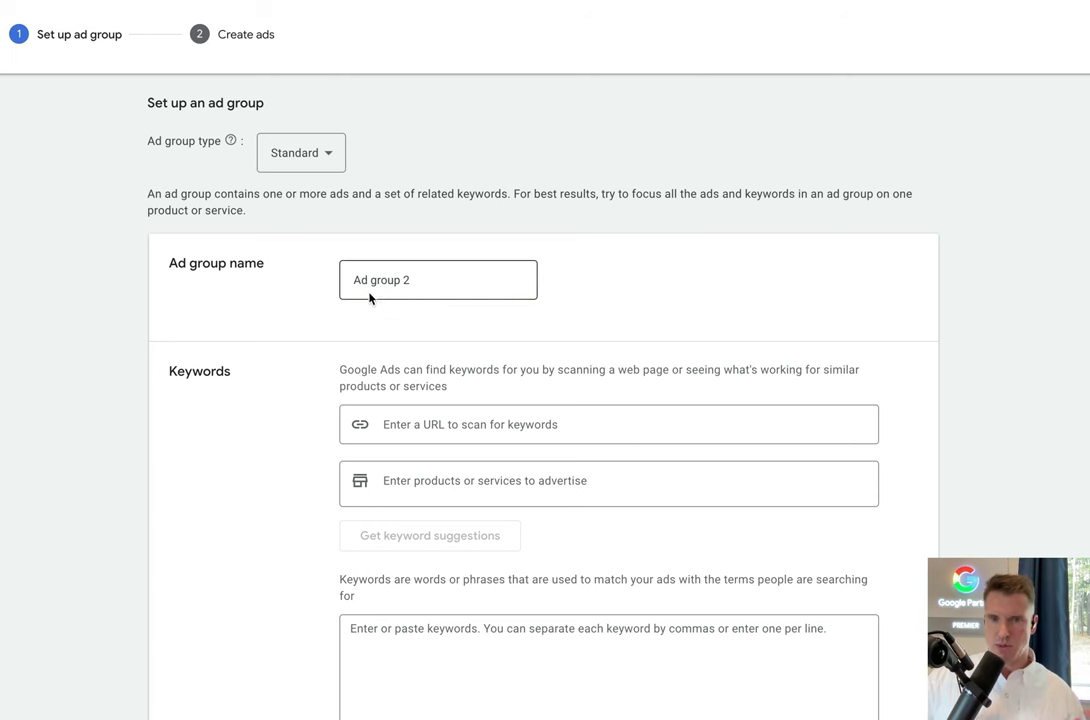
left_click_drag(435, 282, 341, 283)
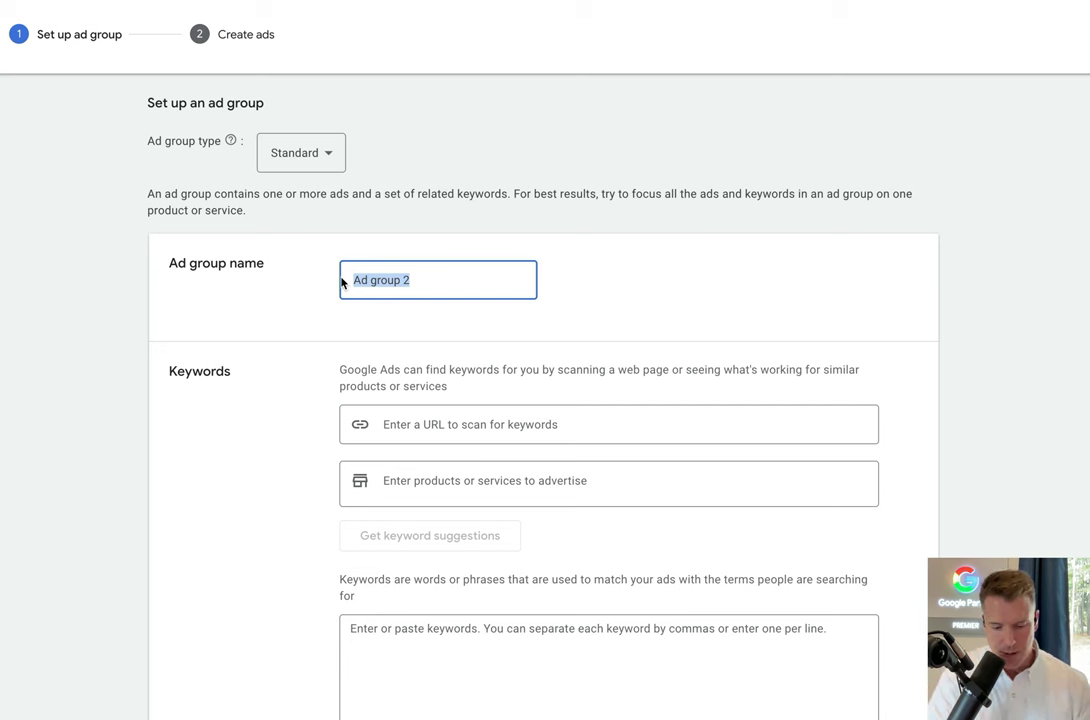
type("Telsa")
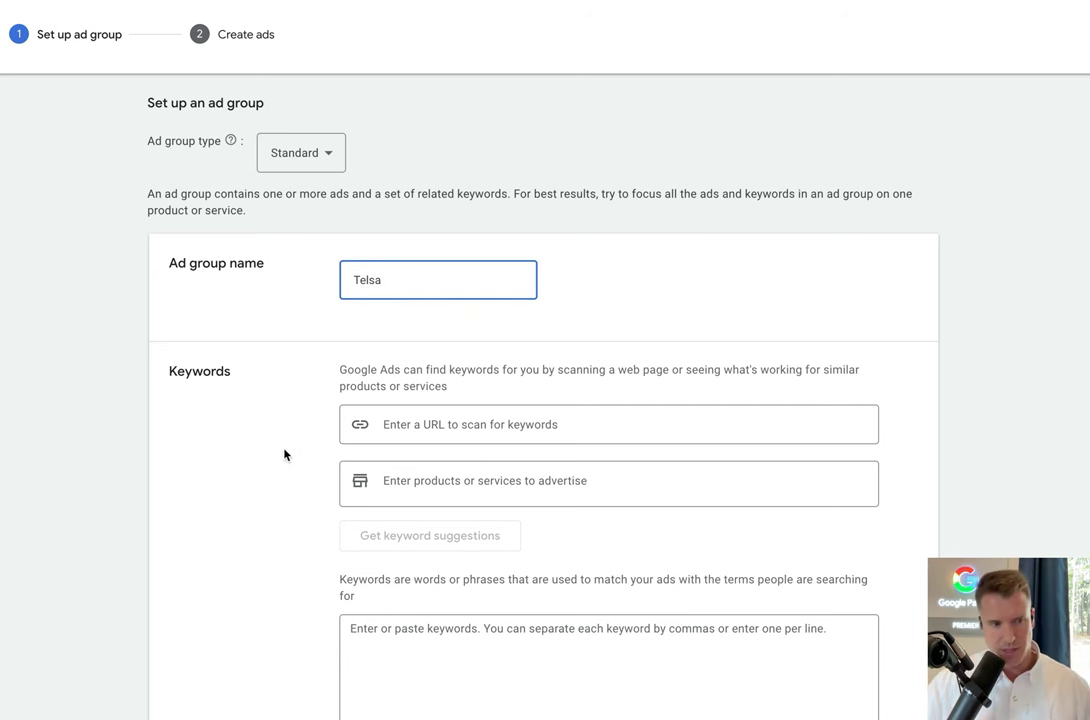
Step: Enter "tesla" in the new ad group's keyword list
scroll(285, 452, "down", 2)
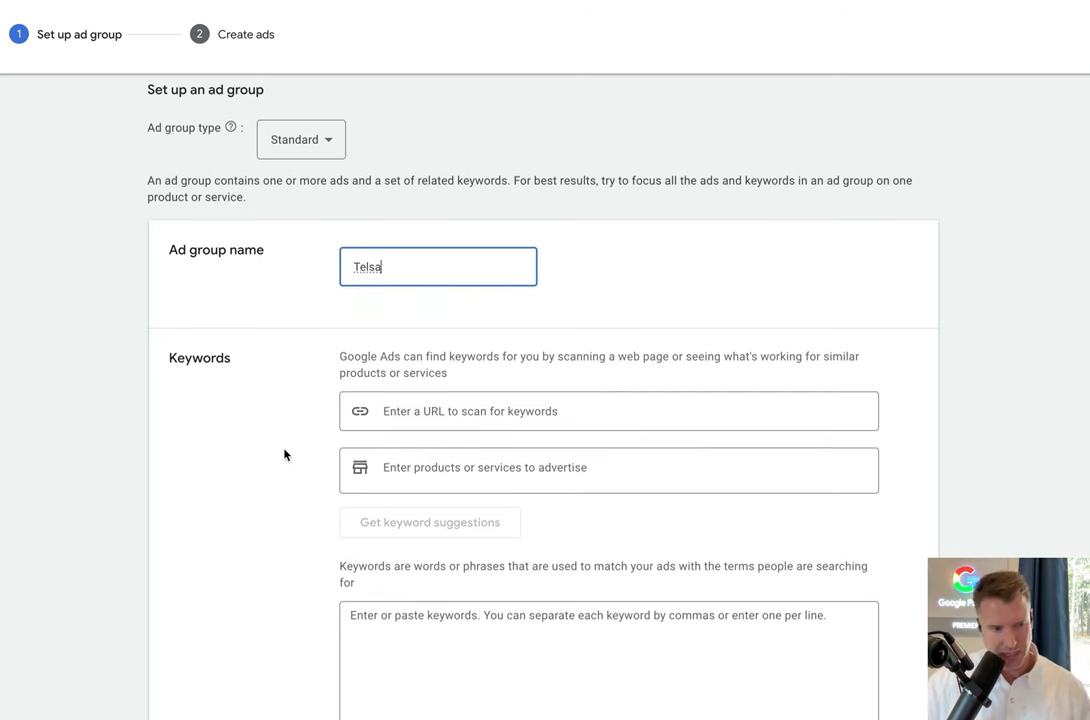
left_click(472, 562)
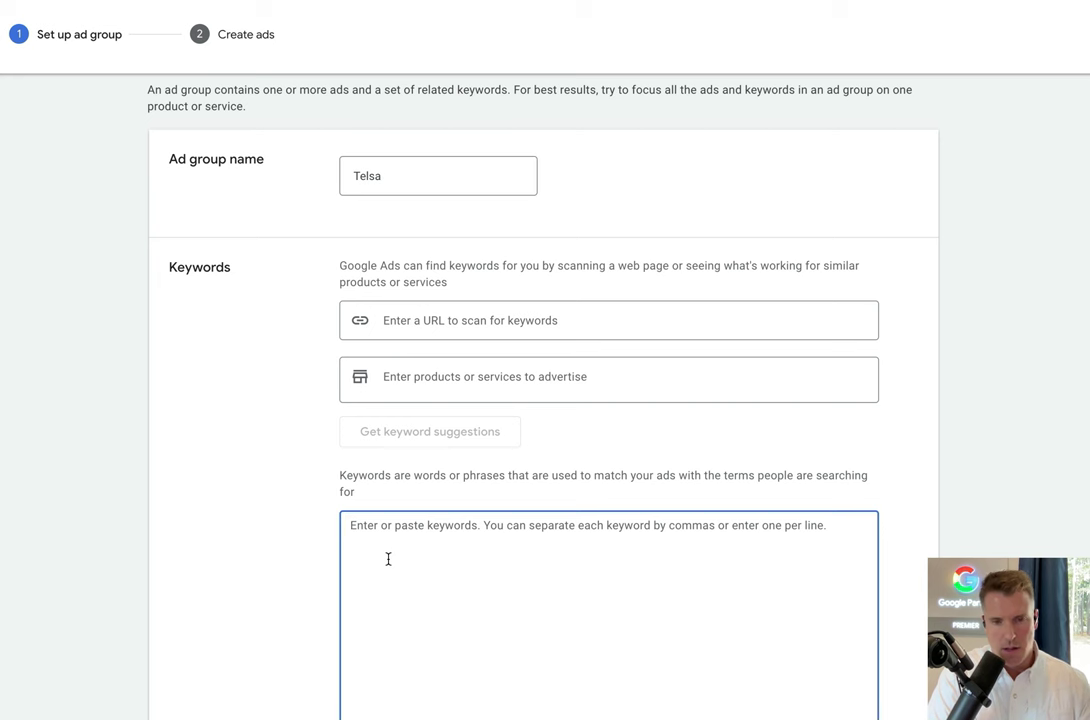
type("te")
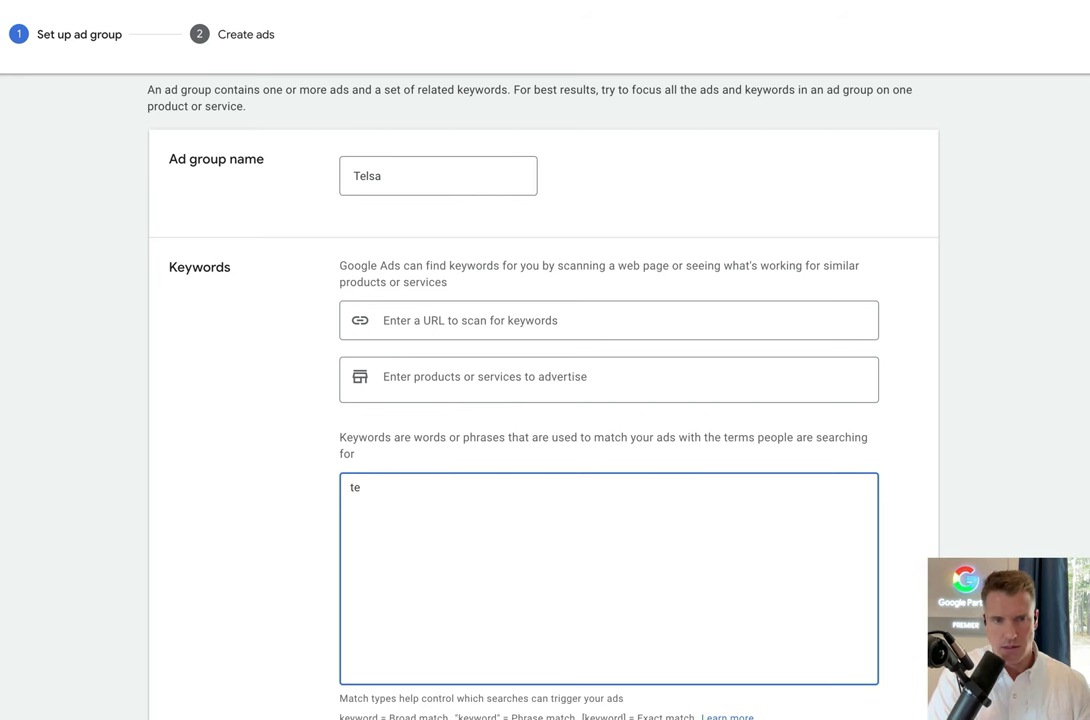
type("lsla")
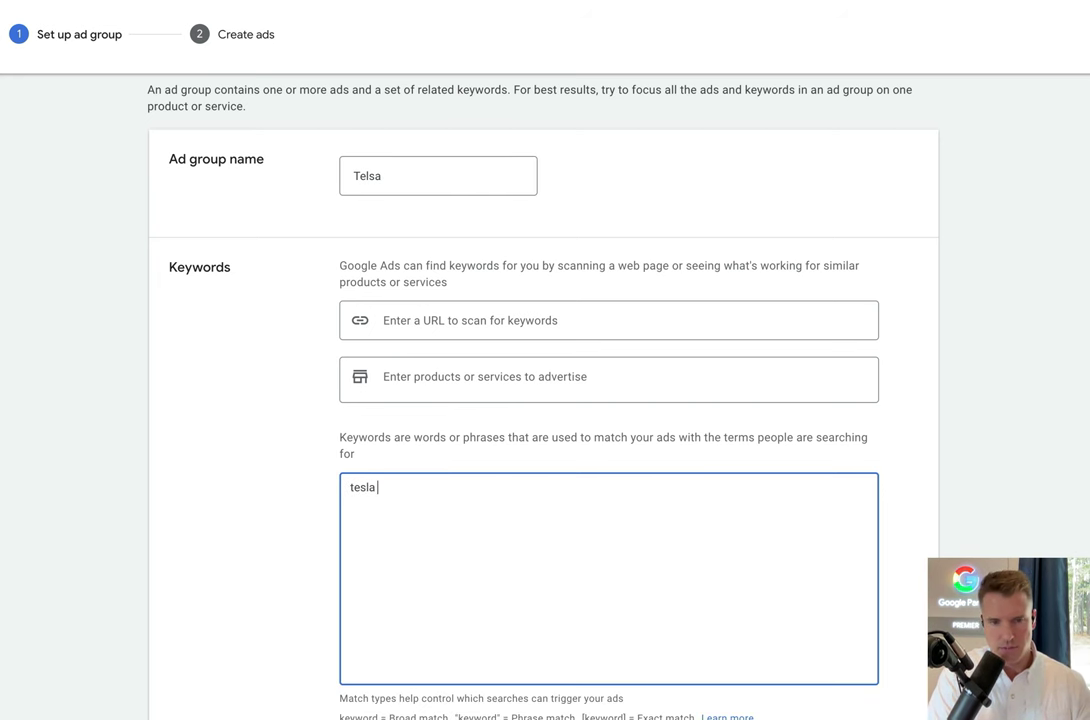
Step: Correct the spelling of the new ad group's name to "Tesla"
left_click(394, 173)
key("BackSpace")
key("BackSpace")
key("BackSpace")
type("sla")
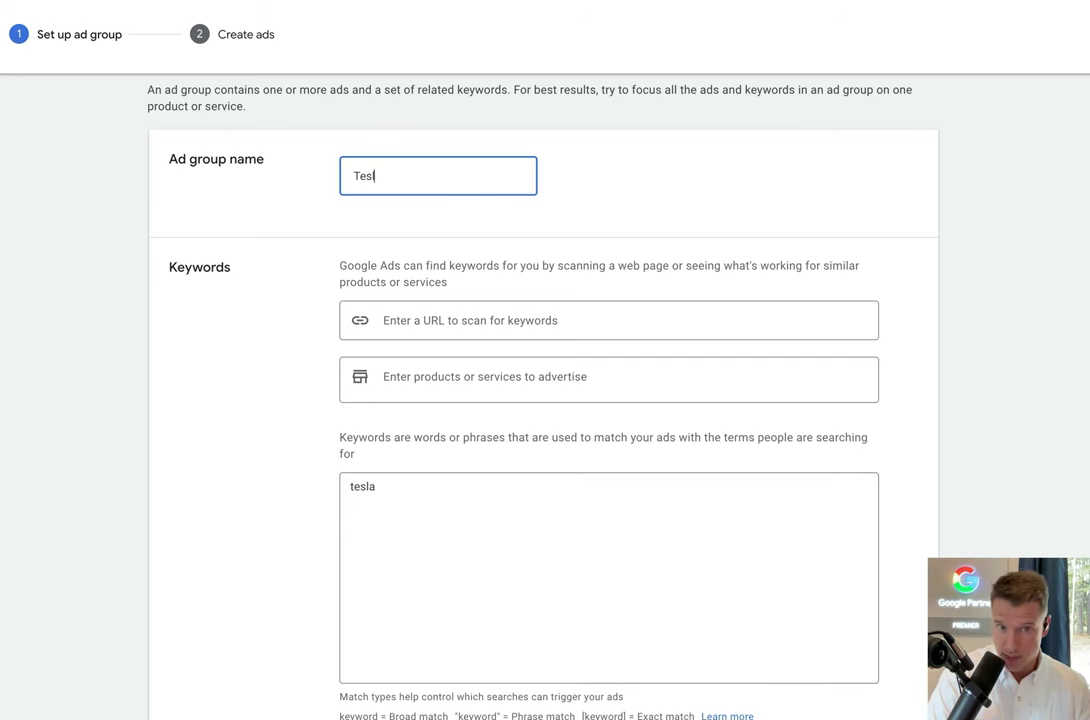
Step: Expand the "tesla" keyword to "new tesla paint protection"
left_click(527, 484)
type("p")
key("BackSpace")
key("BackSpace")
left_click(350, 487)
type("new")
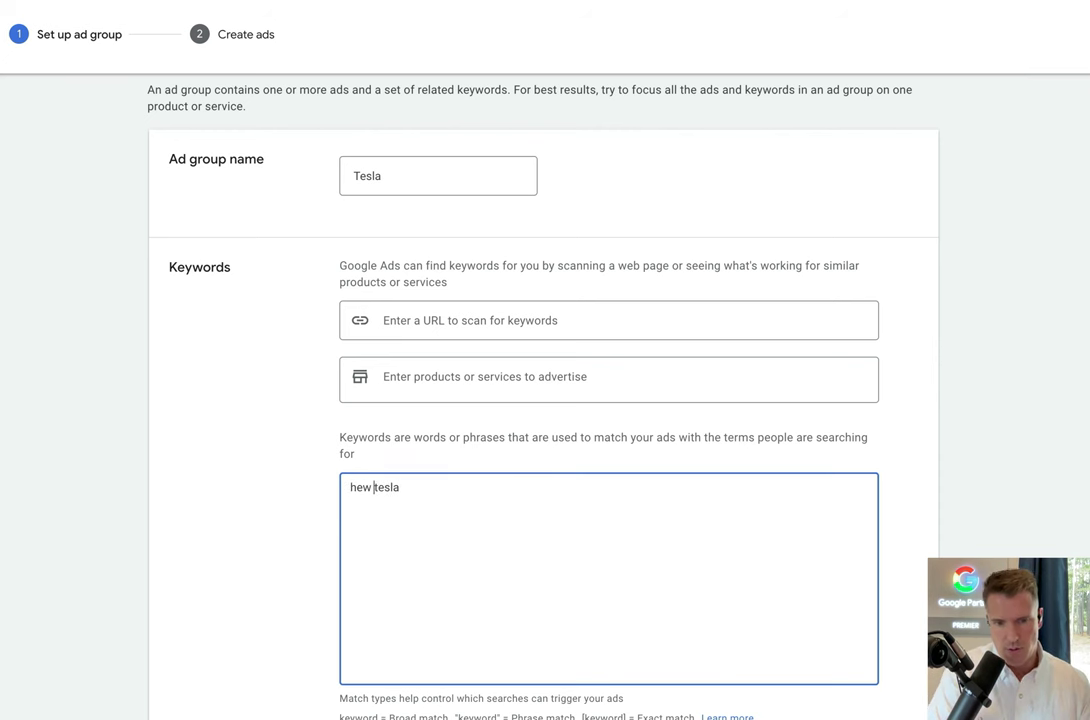
key("BackSpace")
key("BackSpace")
key("BackSpace")
type("ew")
left_click(401, 487)
type("paint")
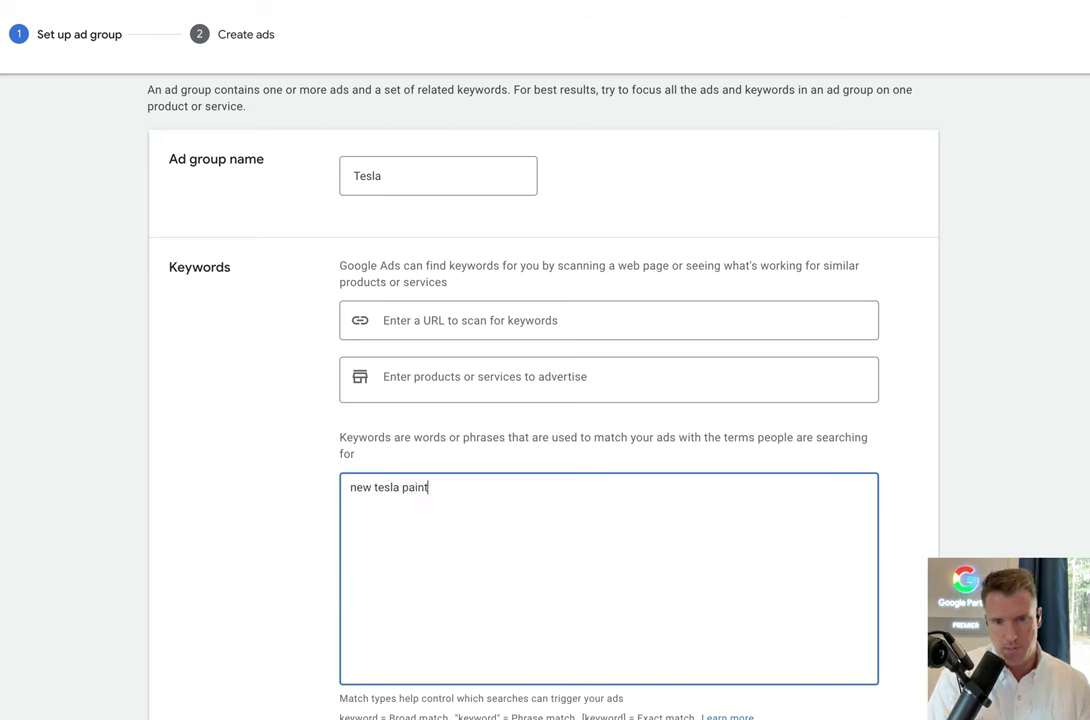
type(" protection")
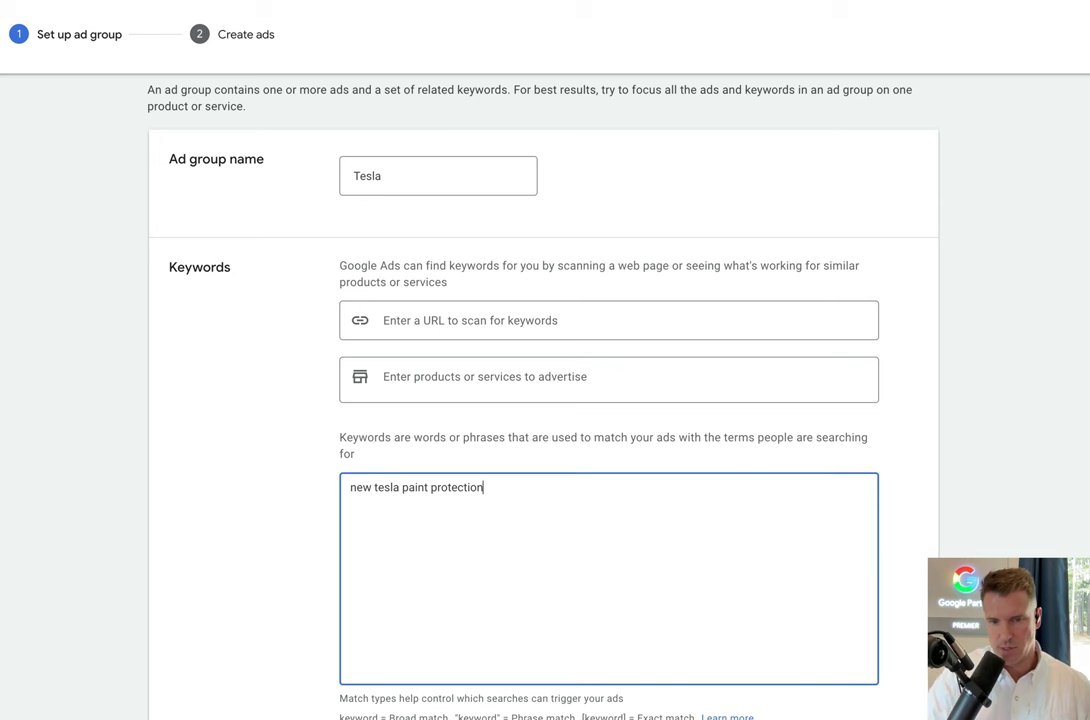
Step: Replace "protection" in the keyword with the correctly spelled word "maintenance"
double_click(466, 487)
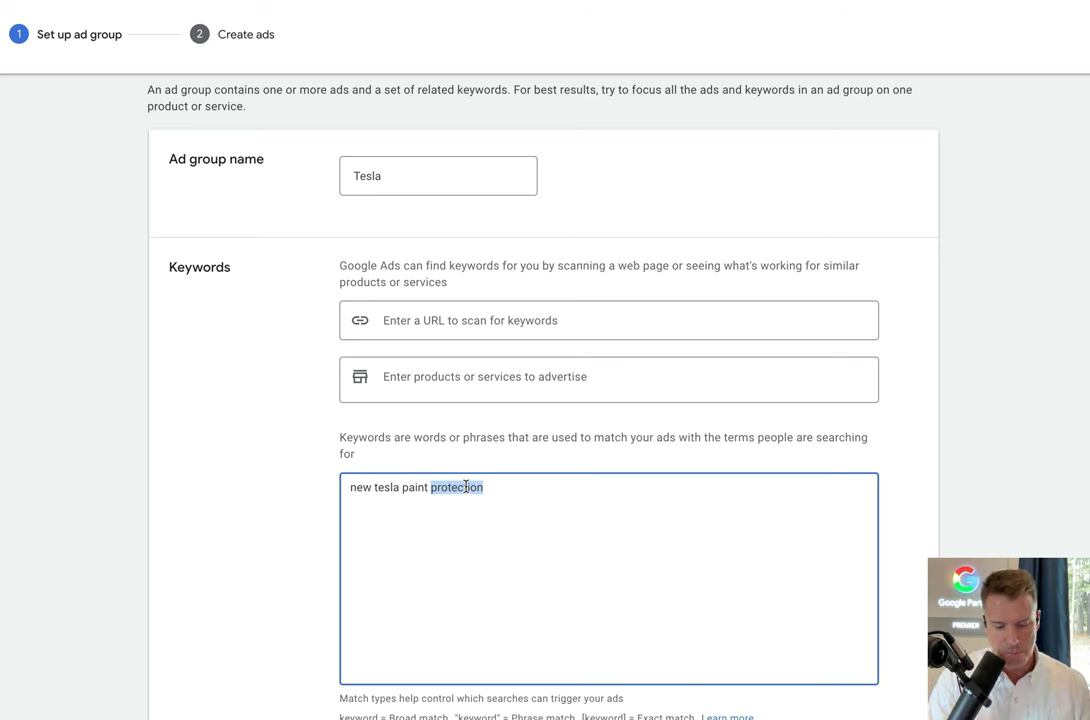
type("maintance")
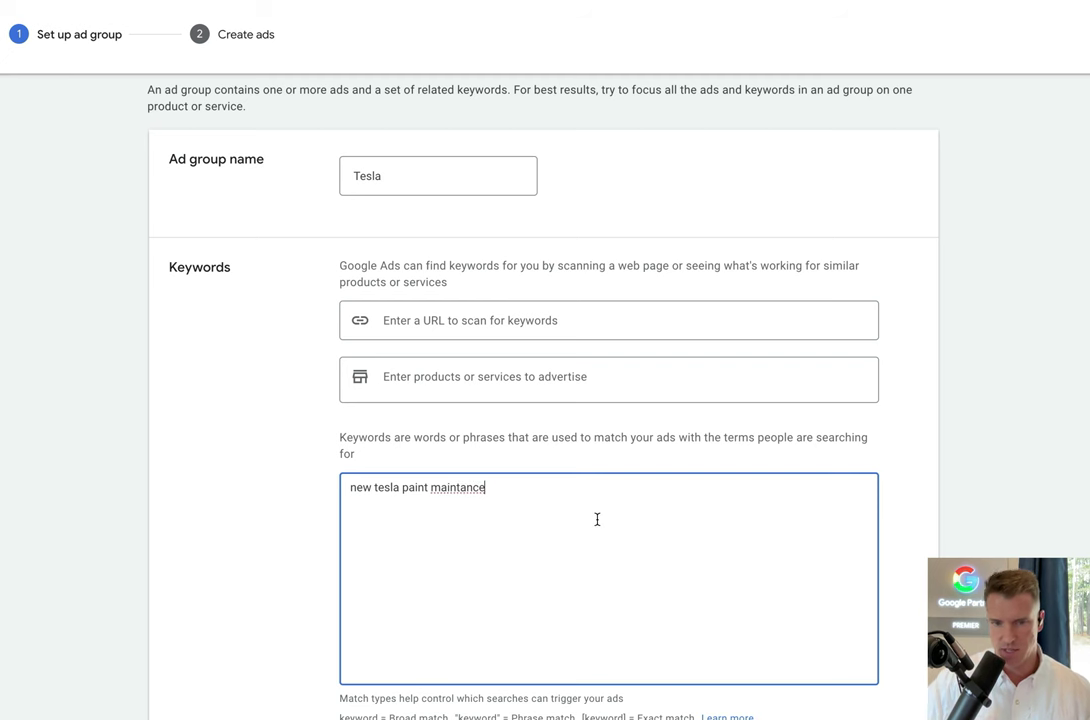
right_click(432, 487)
left_click(509, 497)
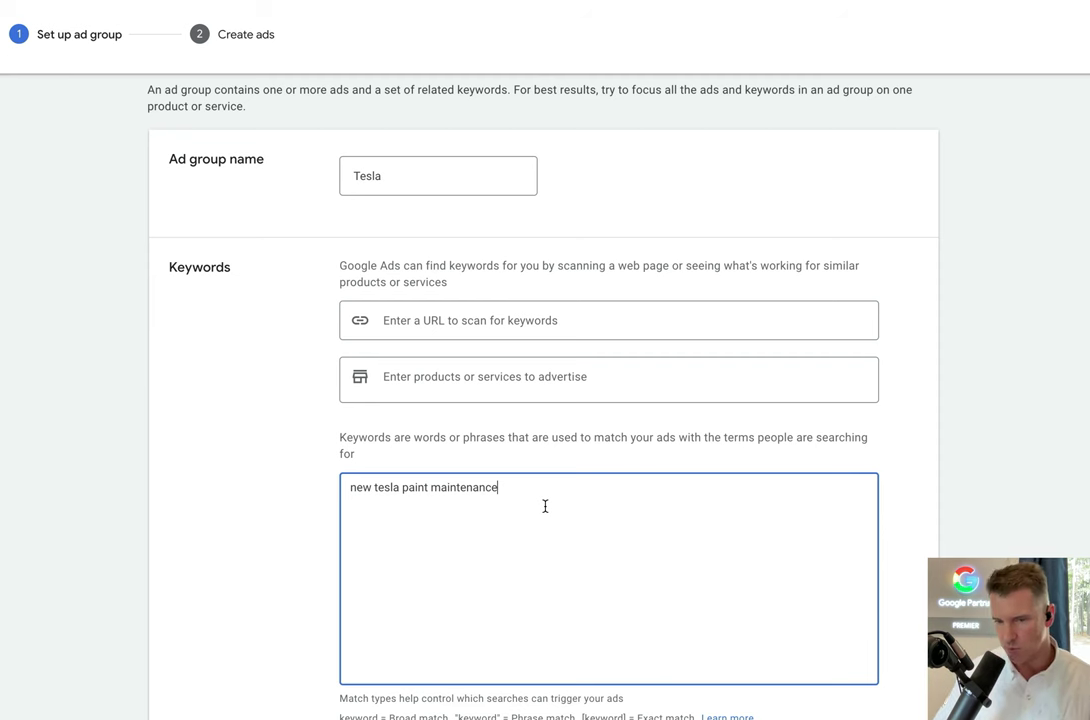
Step: Save the Tesla ad group setup with its "new tesla paint maintenance" keyword and continue to ad creation
left_click(277, 523)
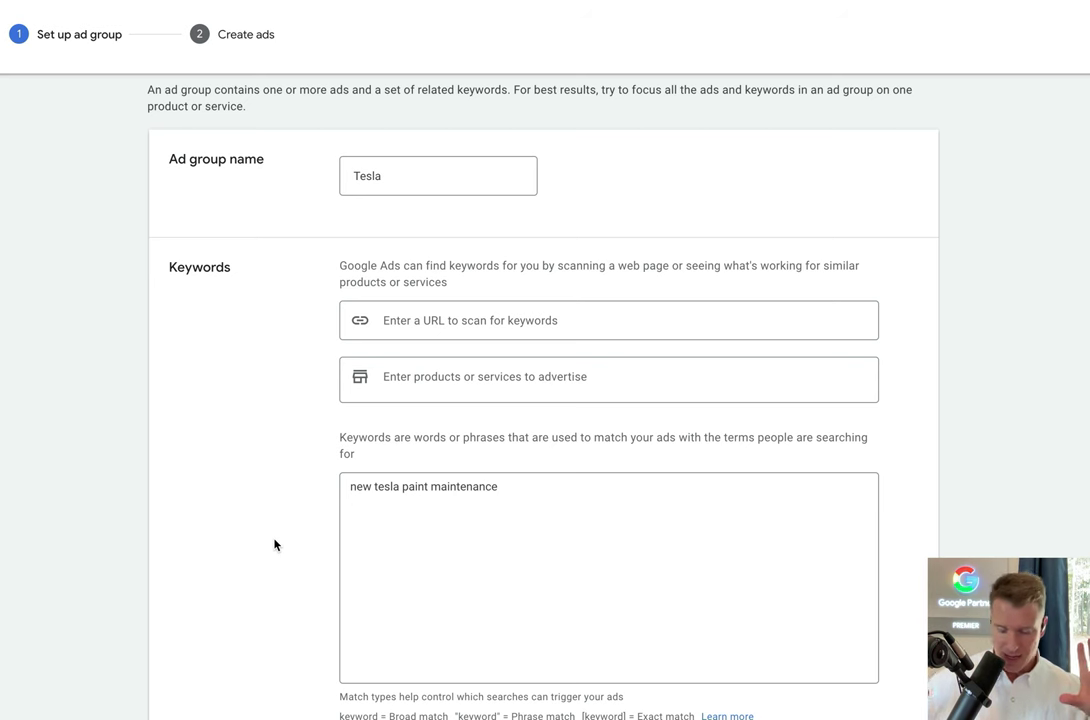
scroll(275, 544, "down", 1)
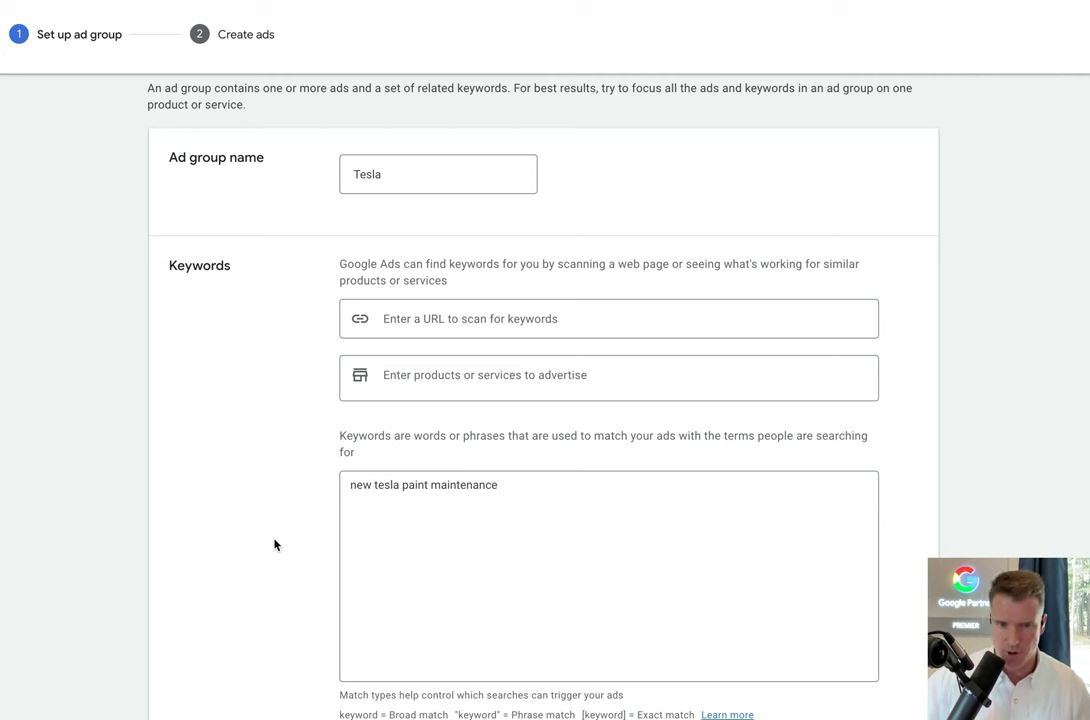
scroll(275, 545, "down", 2)
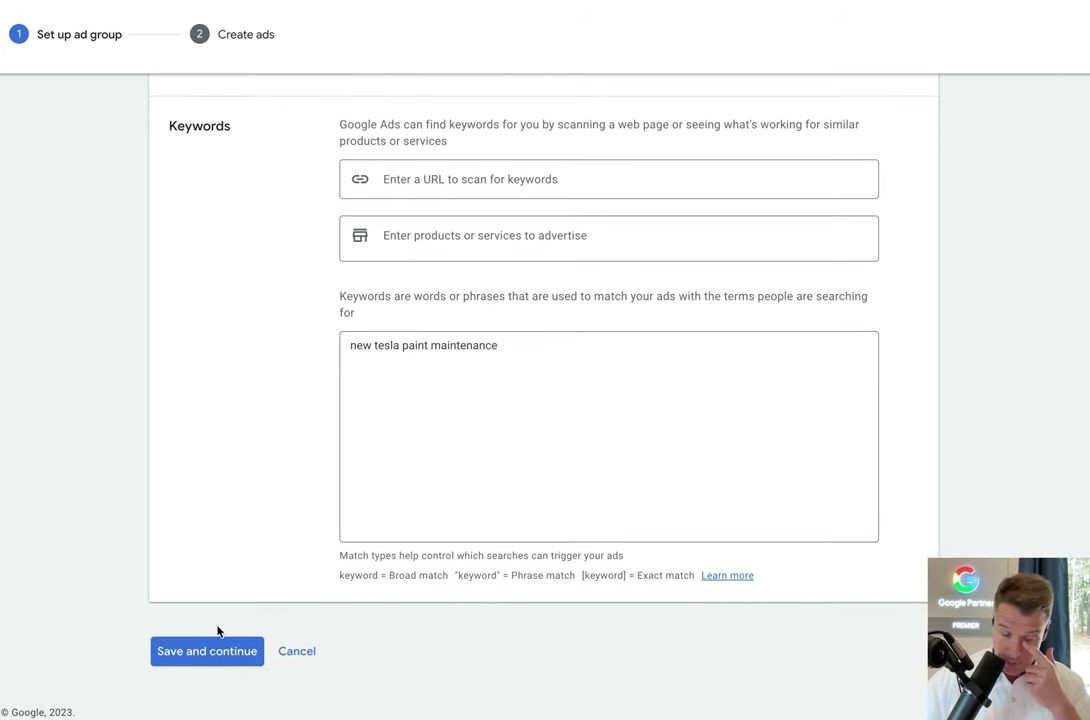
left_click(200, 650)
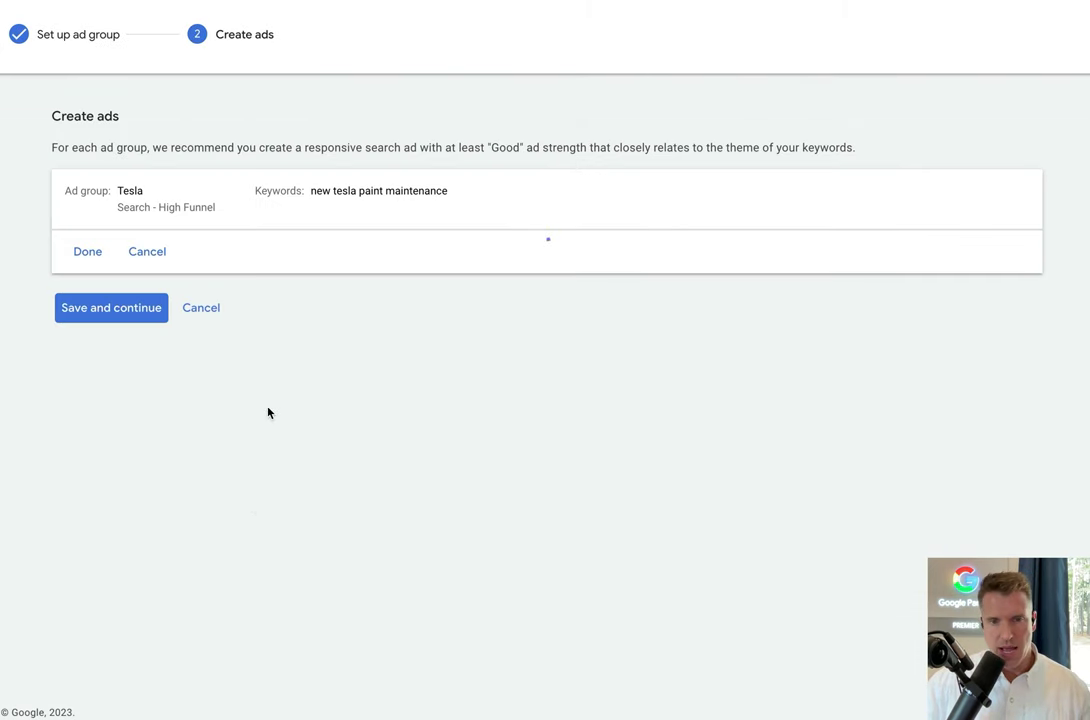
Step: Accept the prefilled responsive search ad for the Tesla ad group and save it to the campaign
scroll(470, 450, "down", 2)
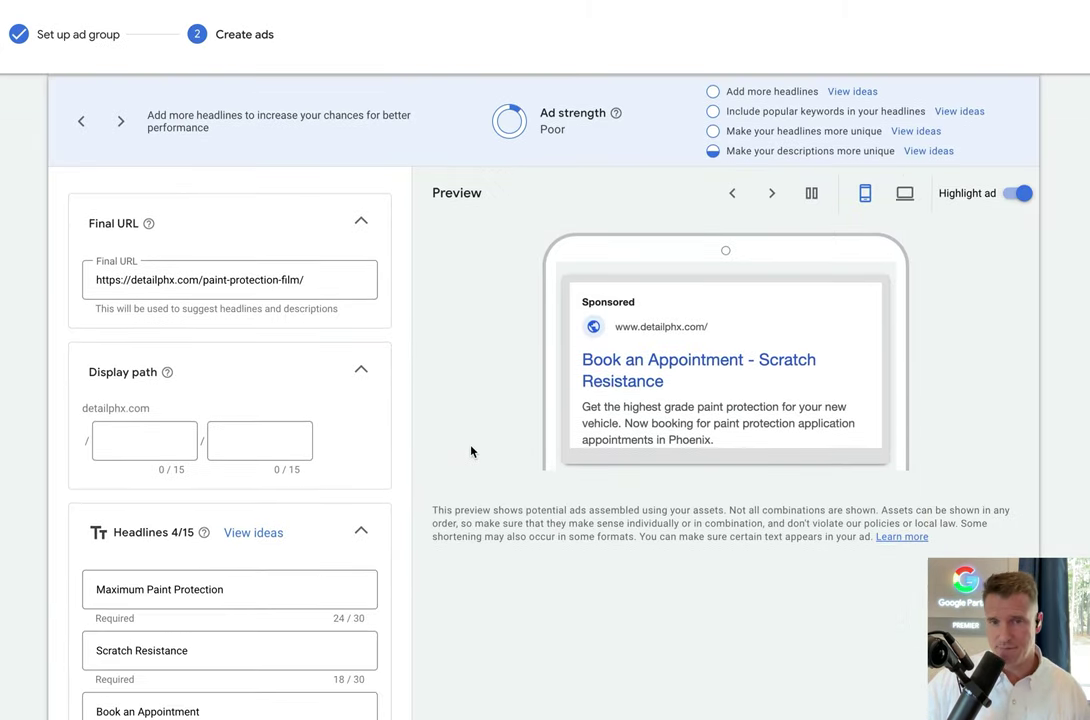
scroll(470, 545, "down", 10)
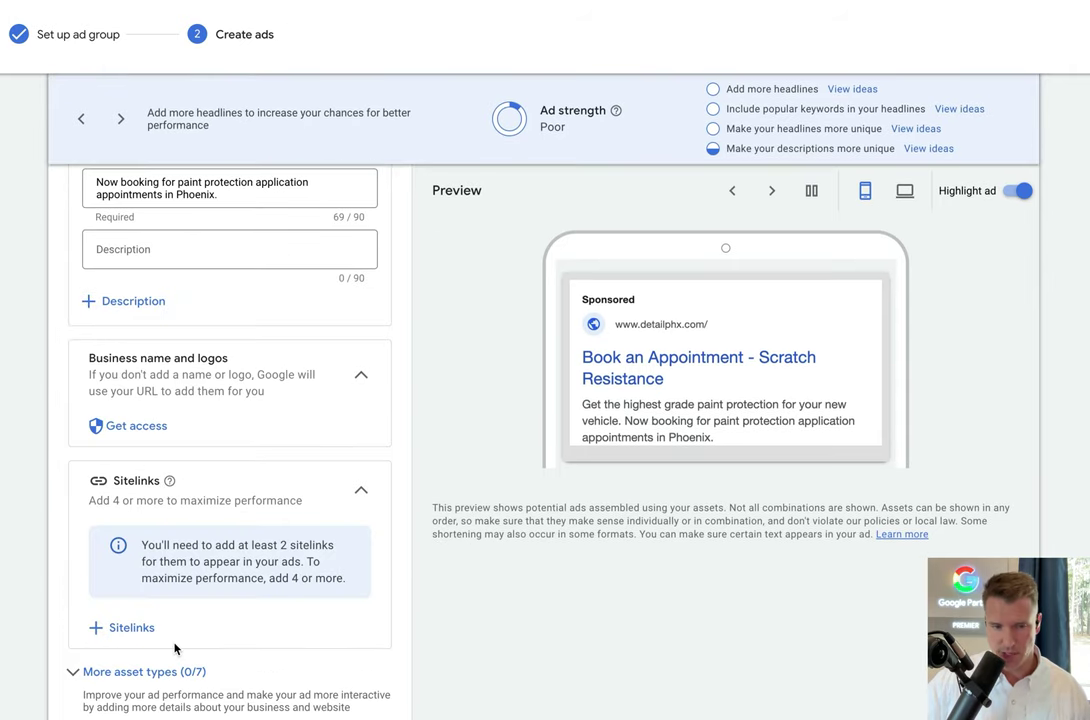
left_click(78, 597)
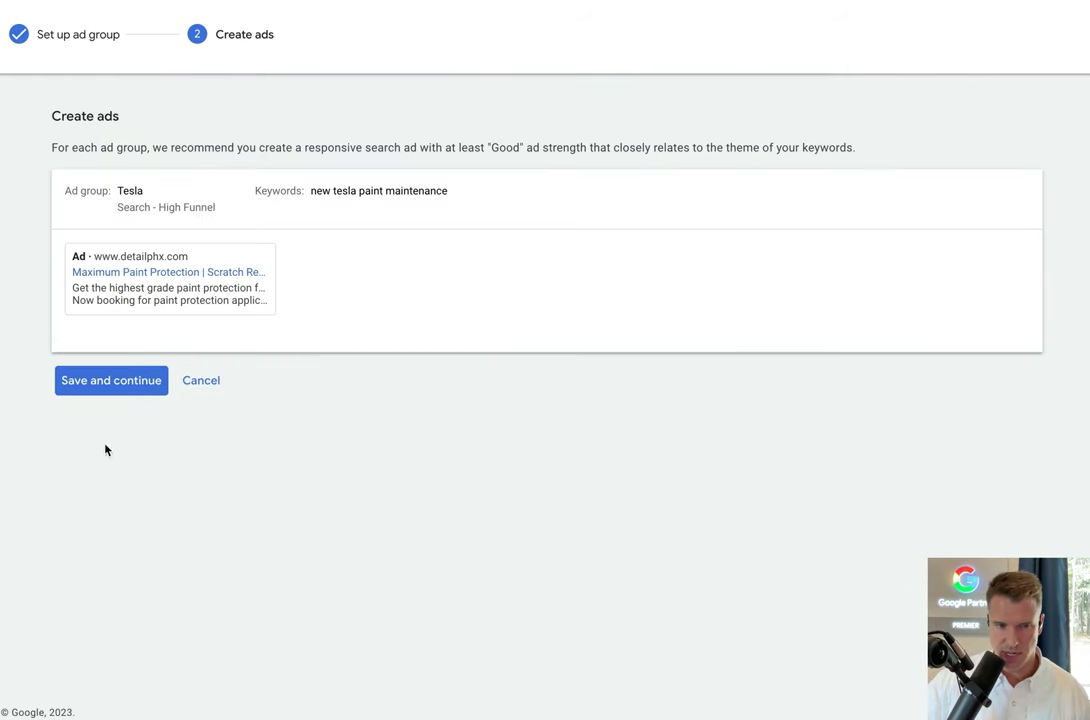
left_click(98, 376)
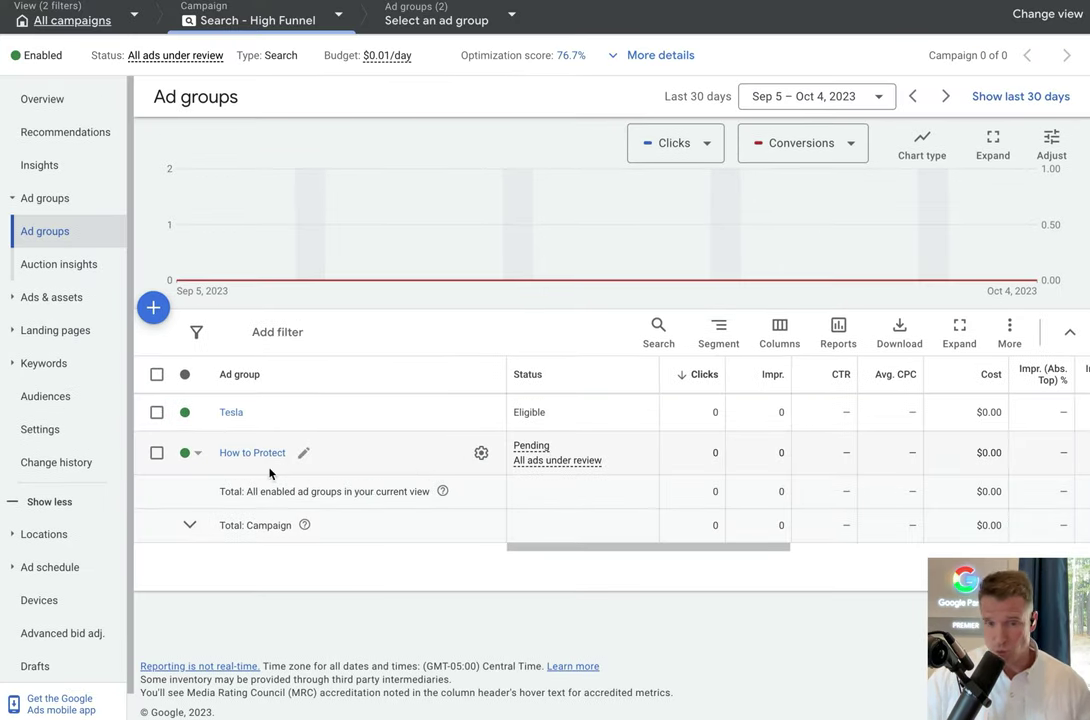
Step: Open the Tesla ad group's search keywords, leaving the keyword entry form closed
left_click(231, 413)
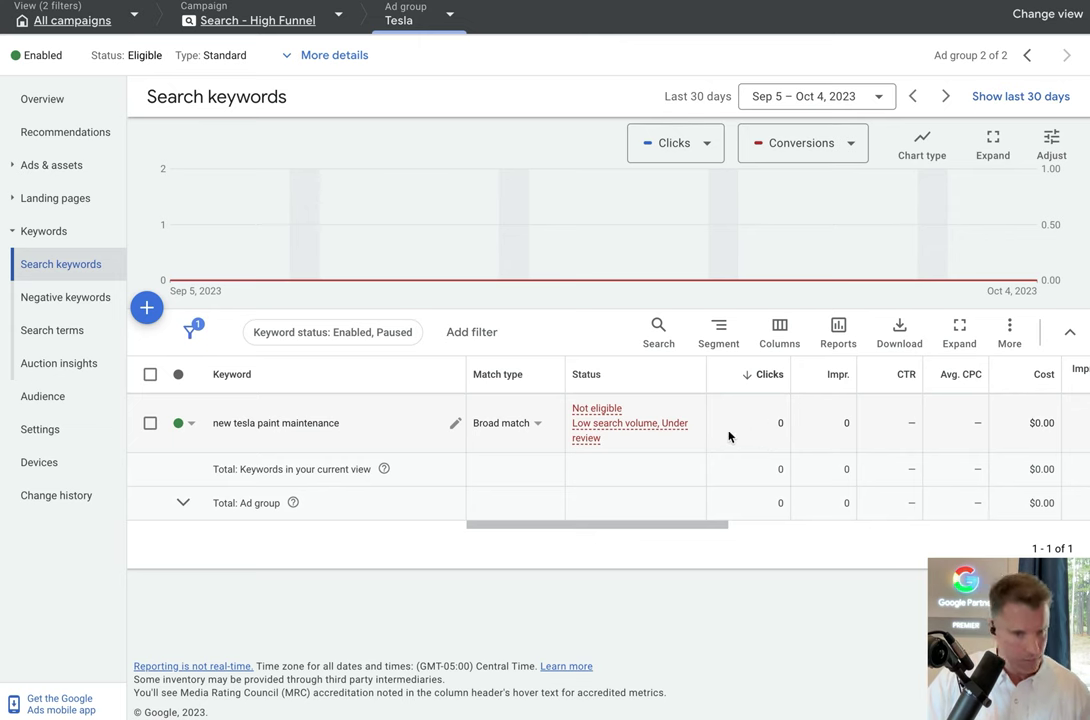
left_click(147, 309)
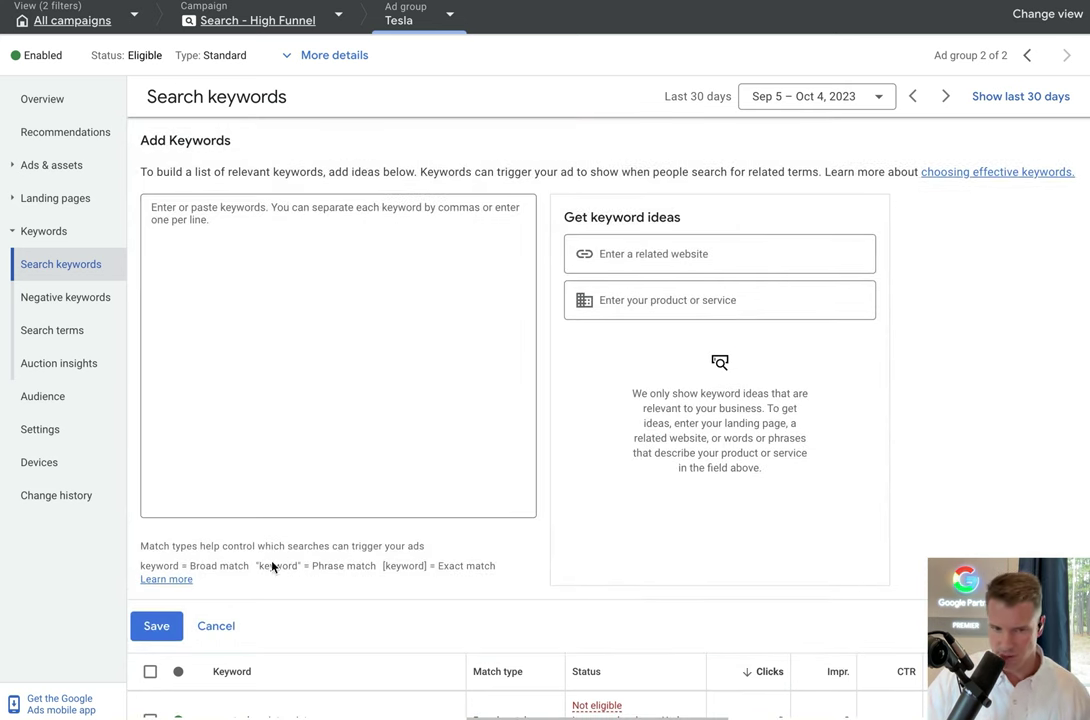
left_click(214, 626)
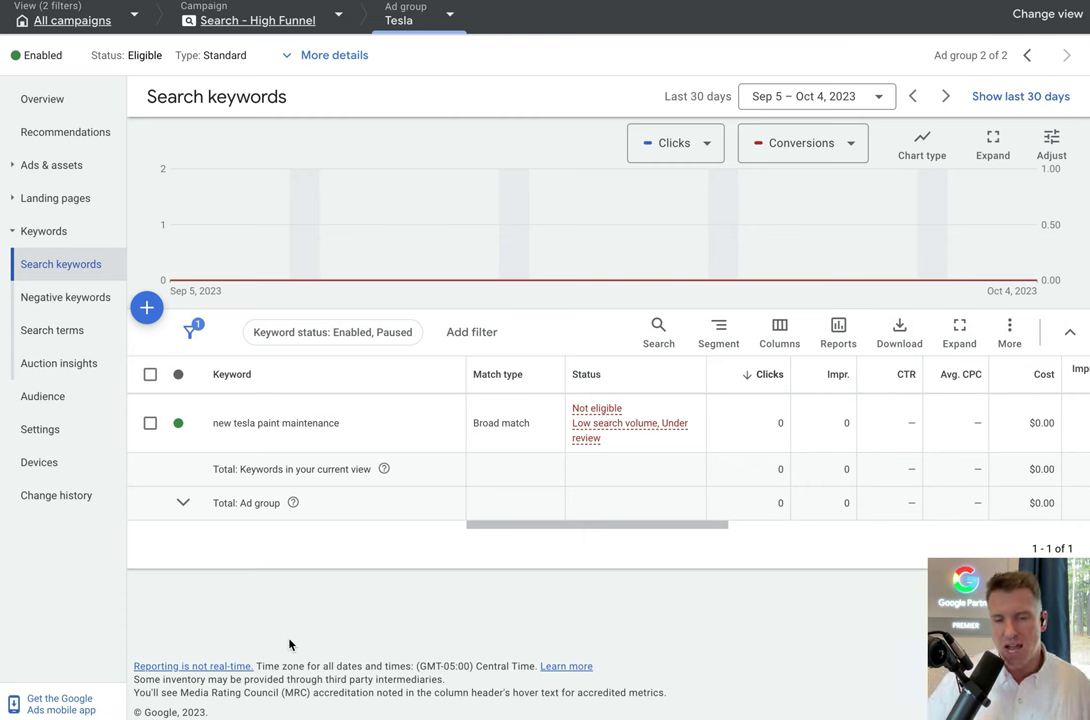
Step: Add the broad match keyword "protect tesla paint" to the Tesla ad group and save it
left_click(147, 307)
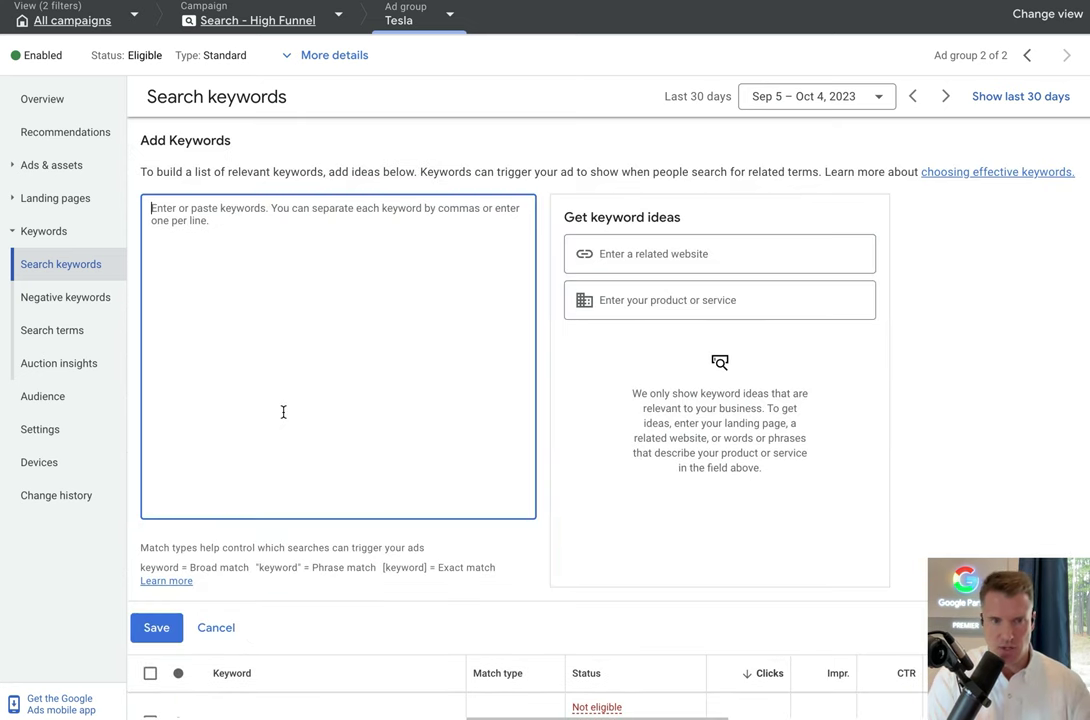
type("protect")
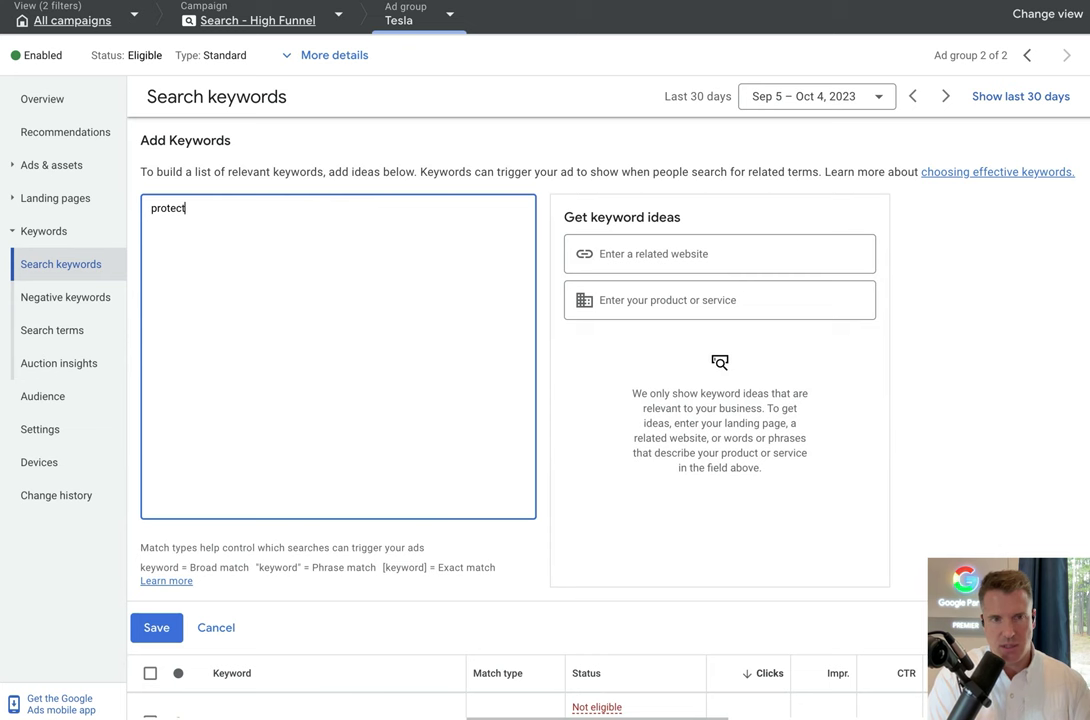
type(" telsa")
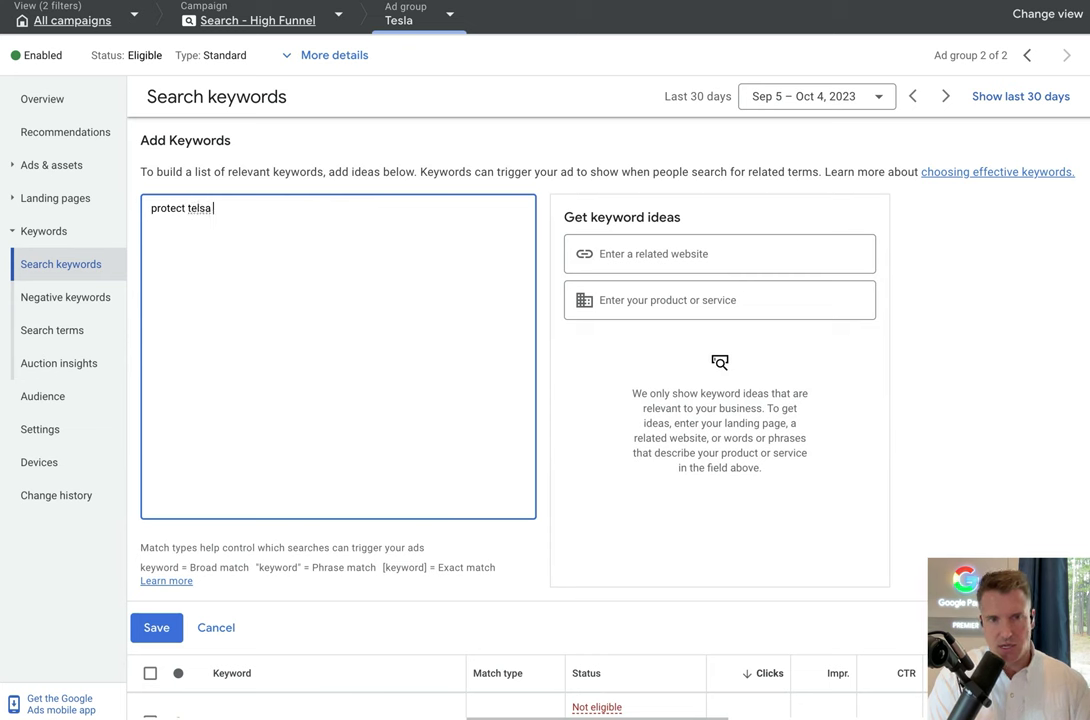
key("BackSpace")
key("BackSpace")
key("BackSpace")
type("s")
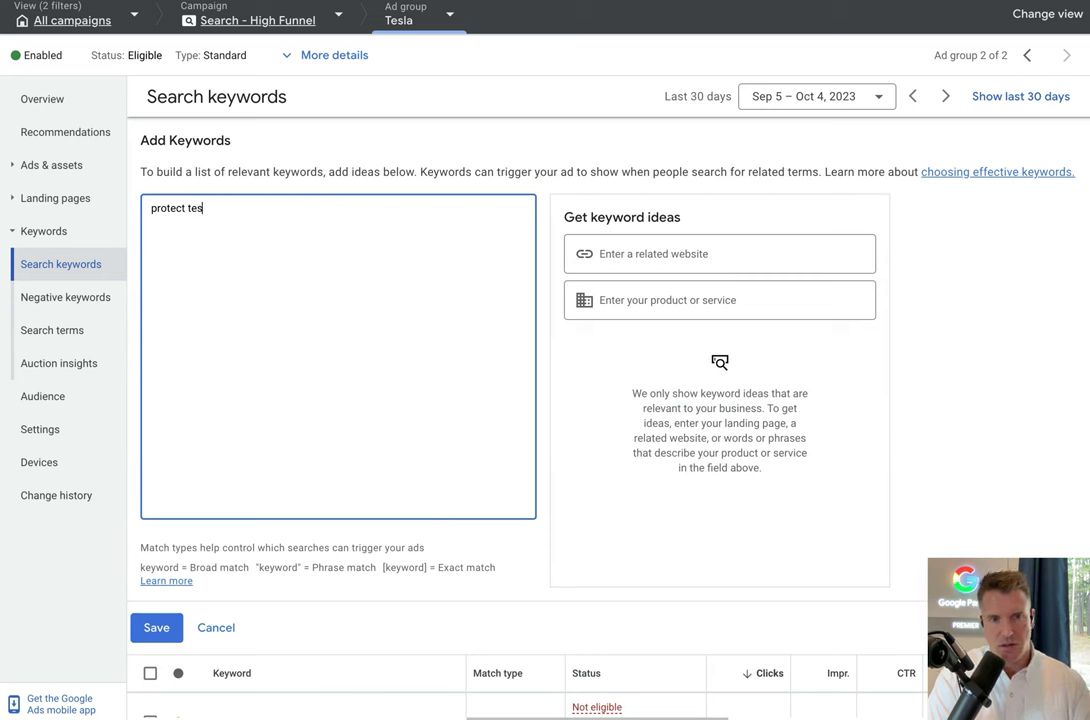
type("la paint")
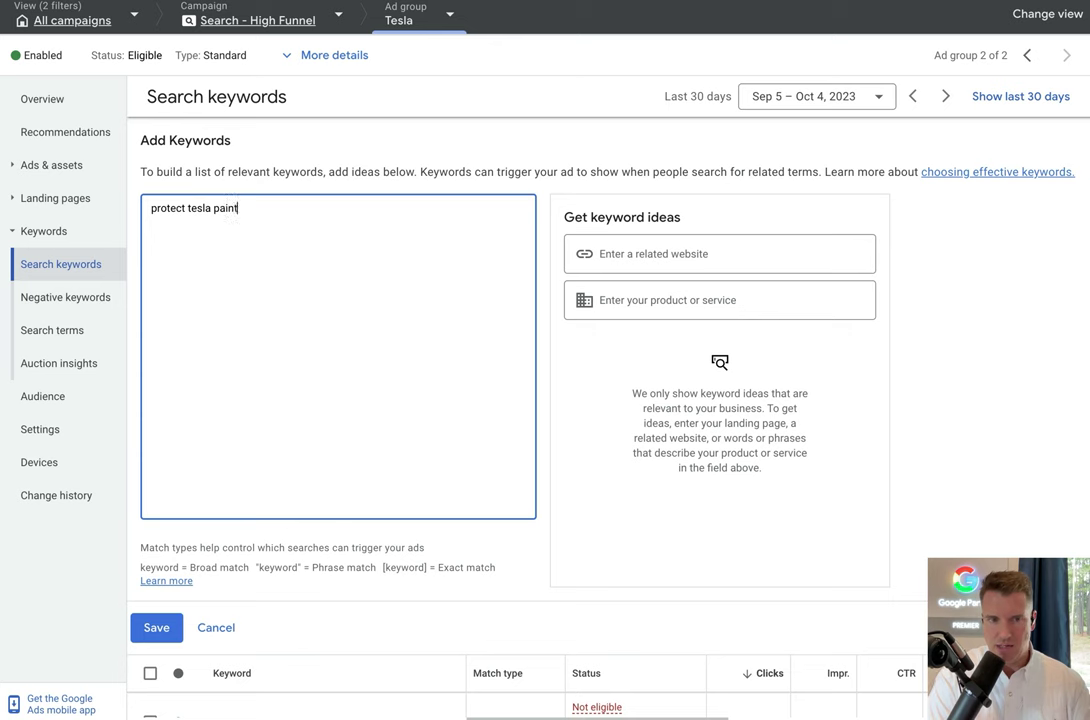
left_click(156, 627)
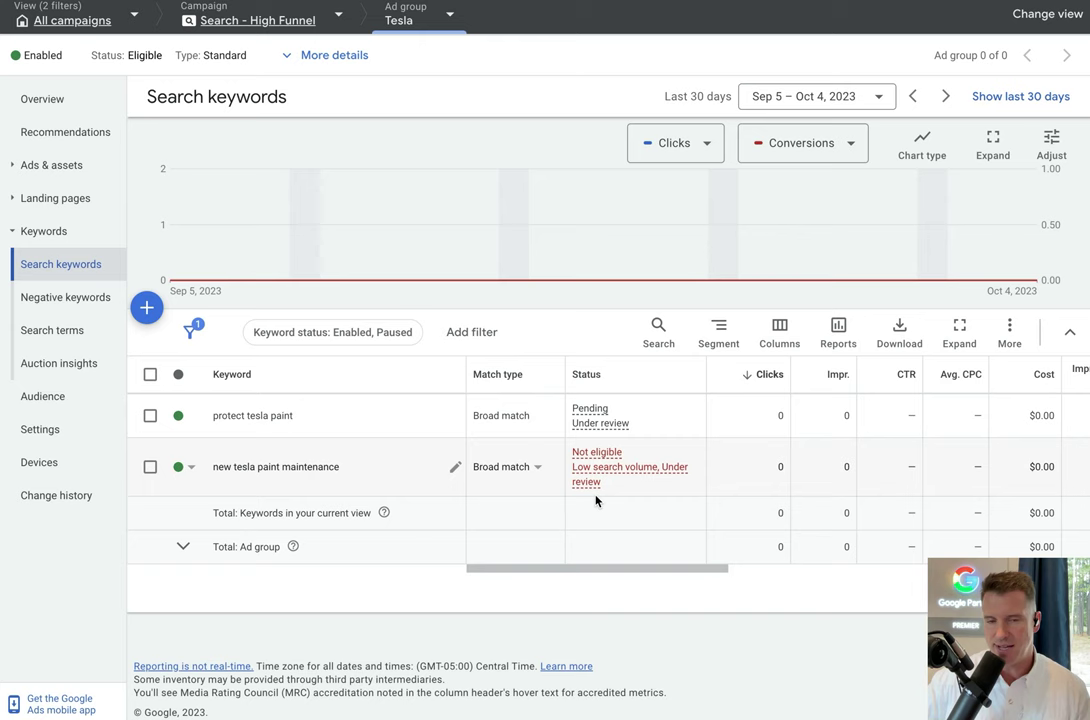
Step: Open the keyword entry form for the Tesla ad group and examine the suggested keyword ideas for high-funnel terms
left_click(150, 311)
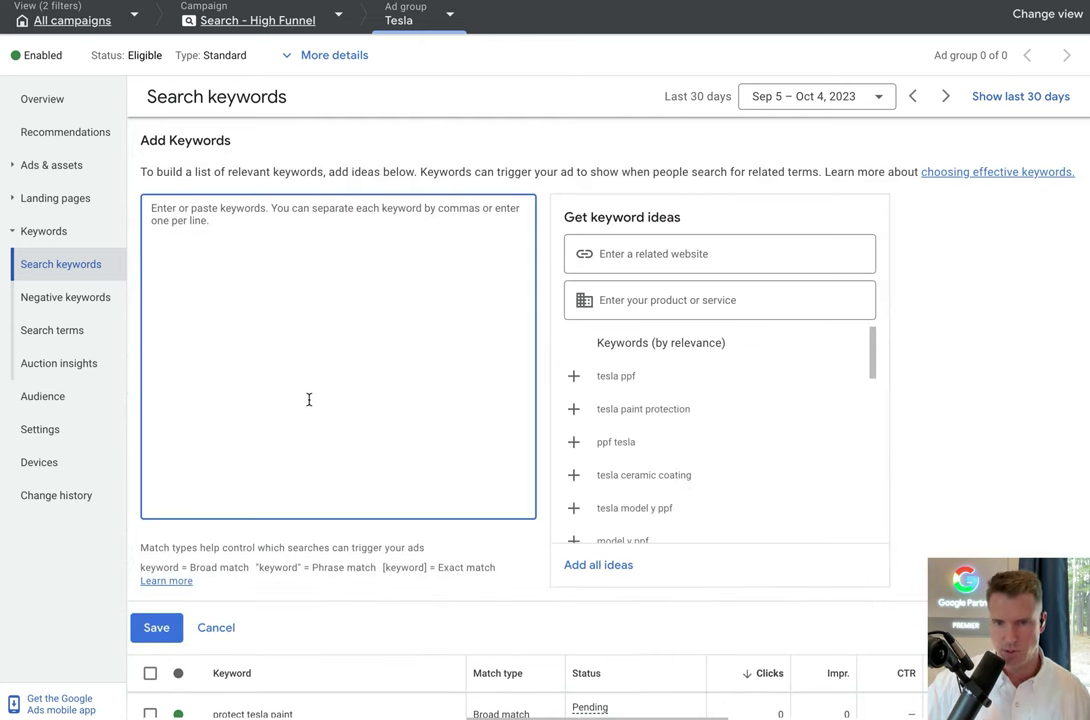
scroll(756, 428, "down", 4)
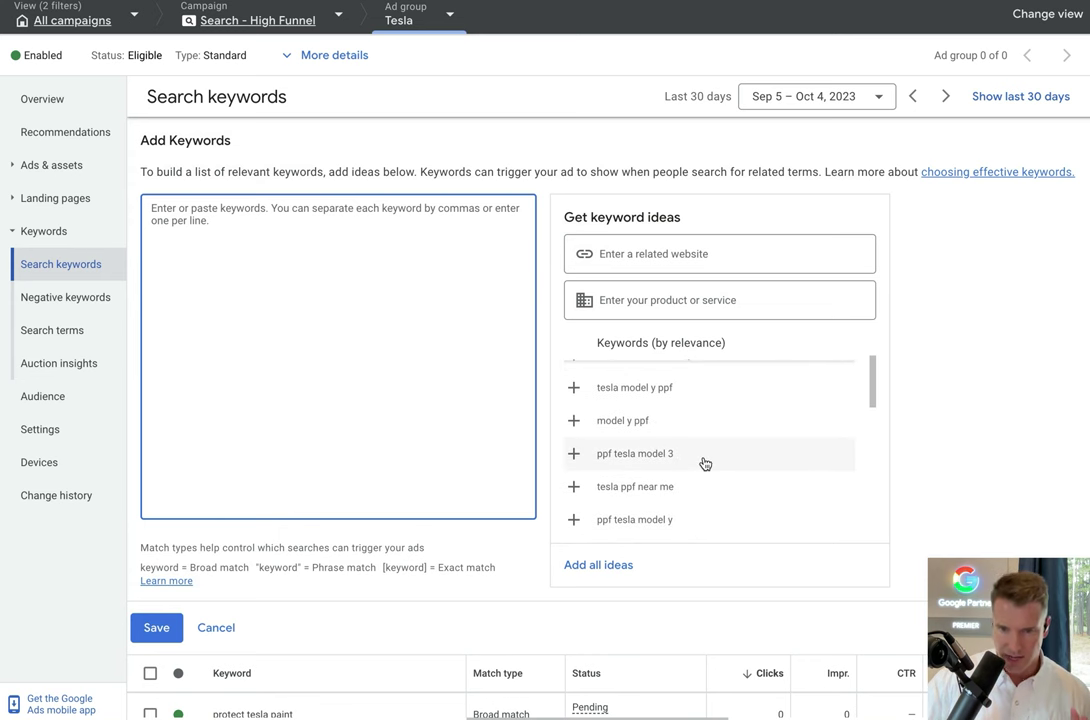
scroll(701, 462, "down", 3)
scroll(695, 482, "down", 4)
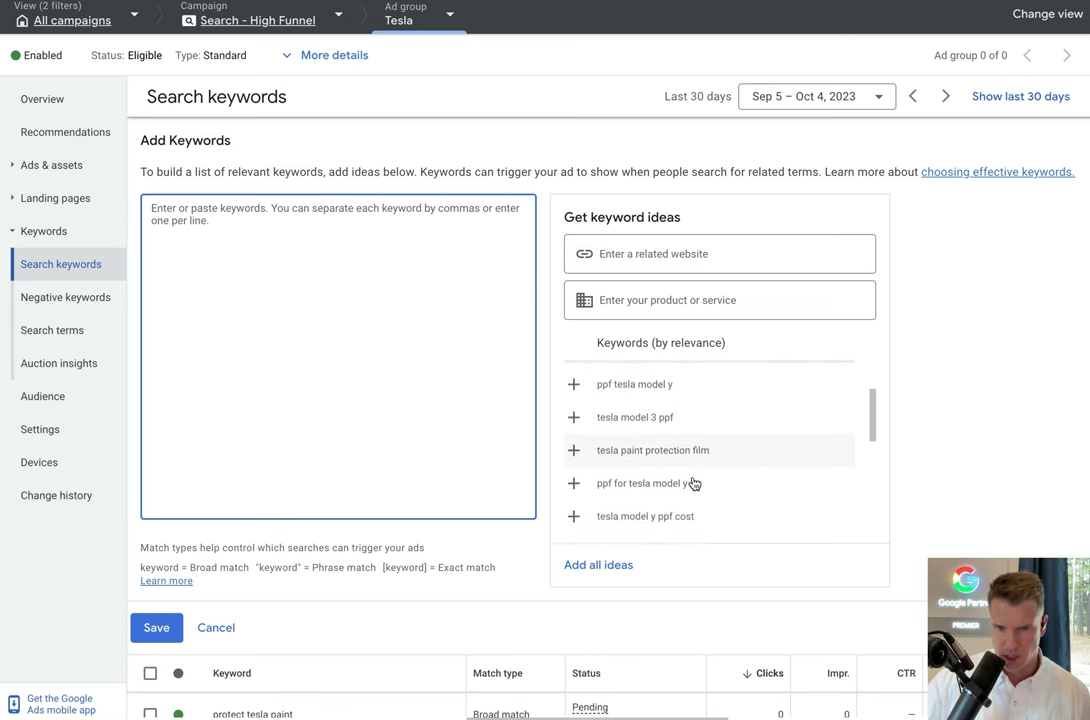
scroll(674, 450, "down", 5)
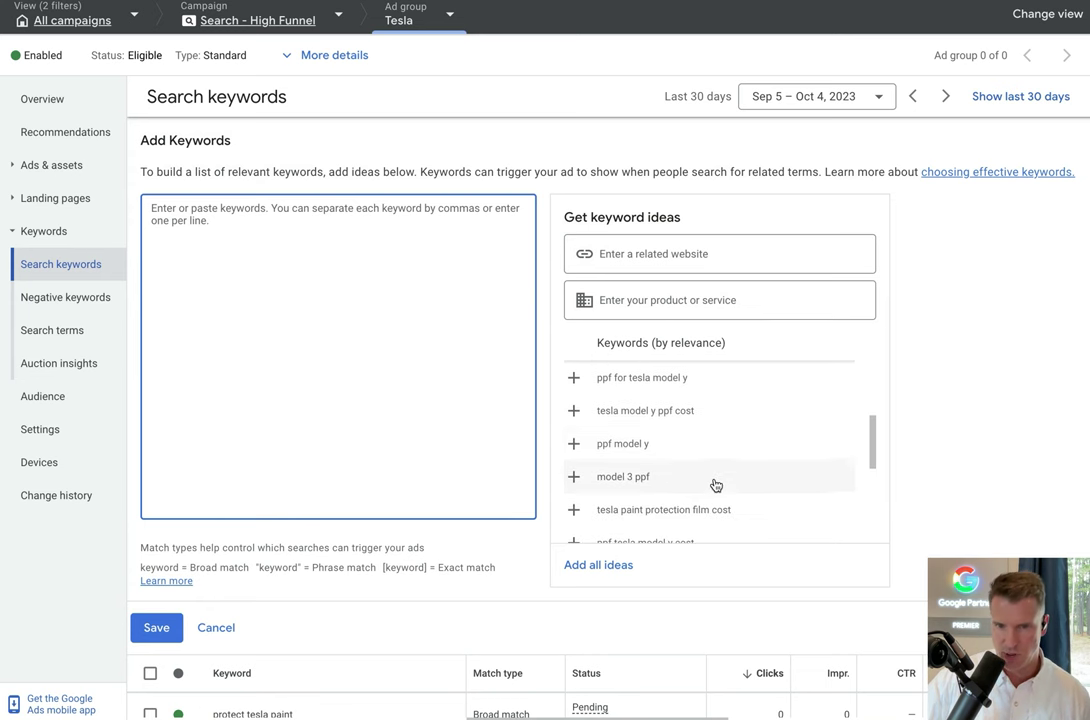
scroll(650, 465, "down", 5)
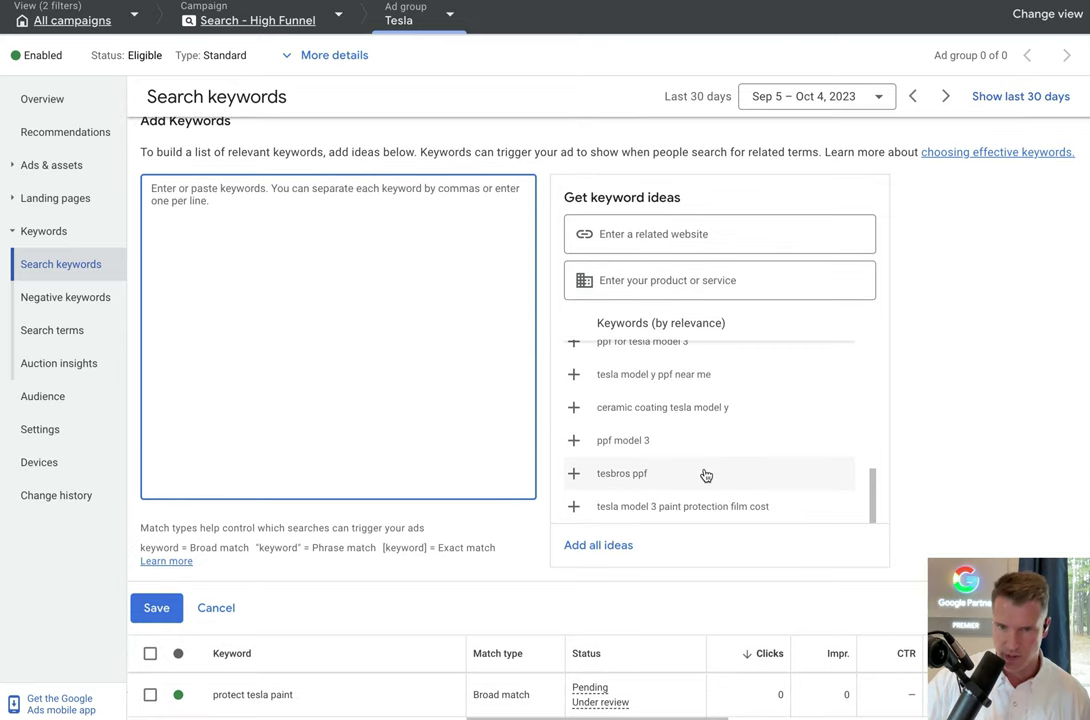
scroll(703, 474, "down", 1)
scroll(655, 385, "up", 1)
scroll(660, 368, "up", 4)
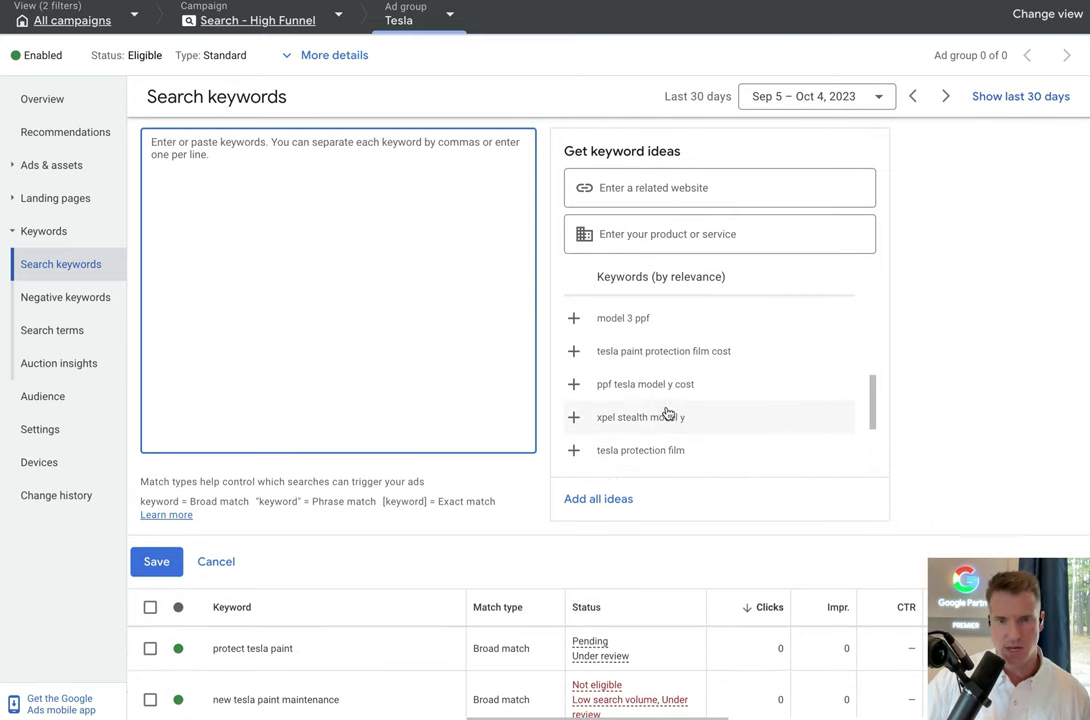
scroll(681, 384, "up", 3)
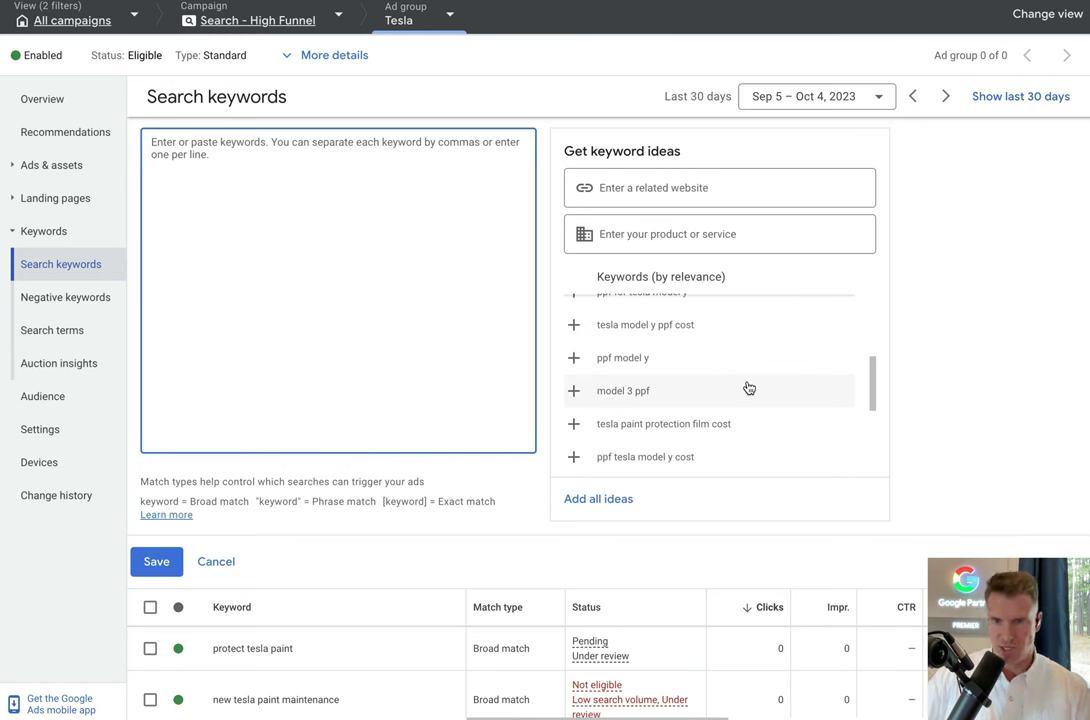
scroll(749, 388, "up", 8)
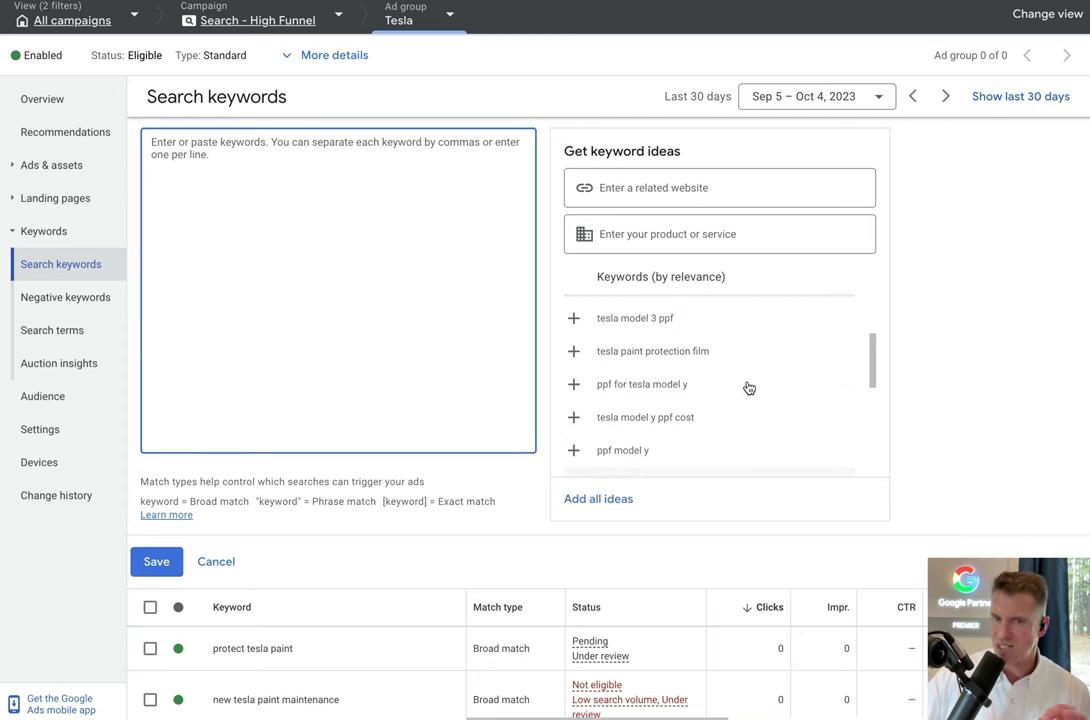
scroll(749, 388, "up", 2)
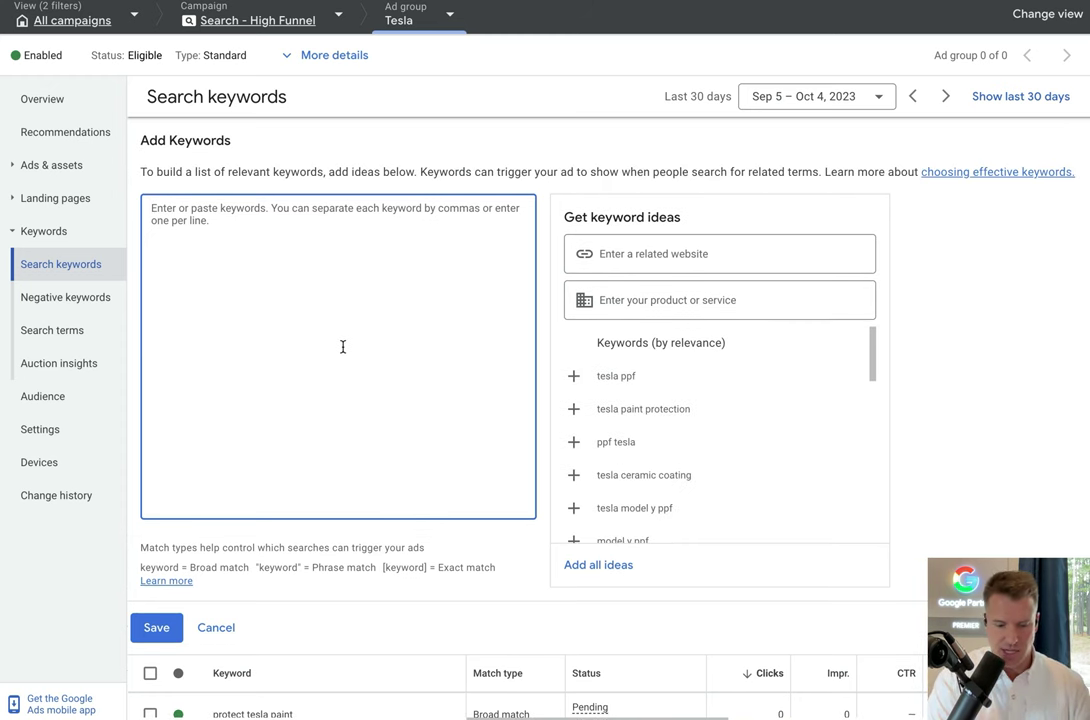
Step: Add the broad match keyword "how to protect tesla paint" to the Tesla ad group and save it
type("how to prot")
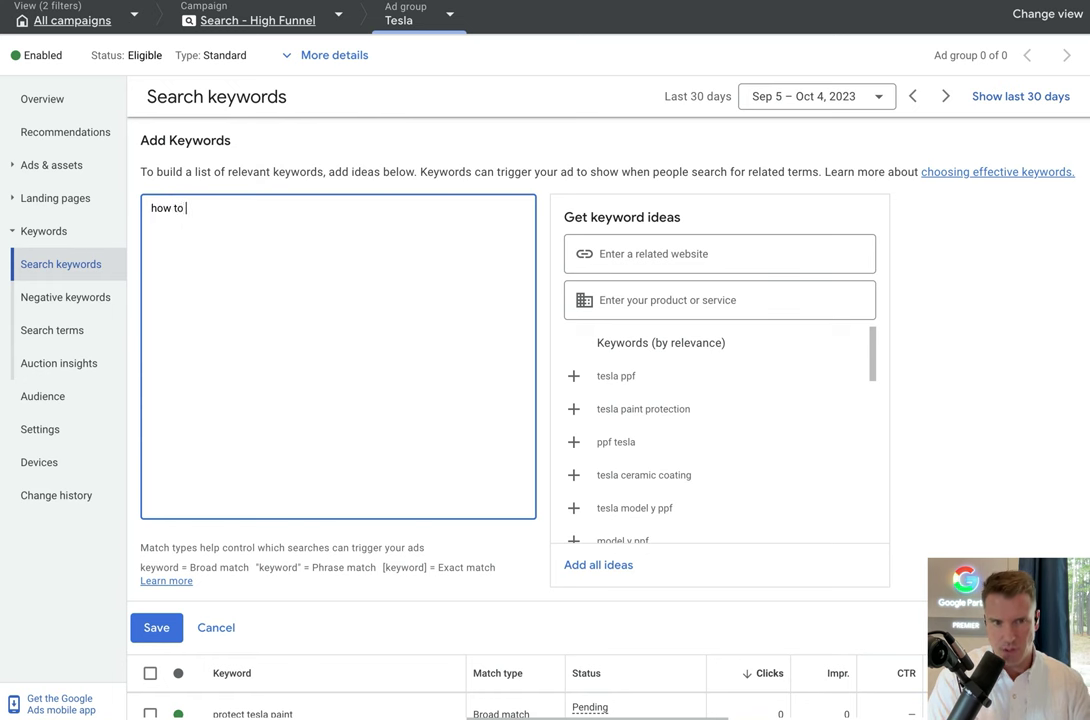
key("BackSpace")
key("BackSpace")
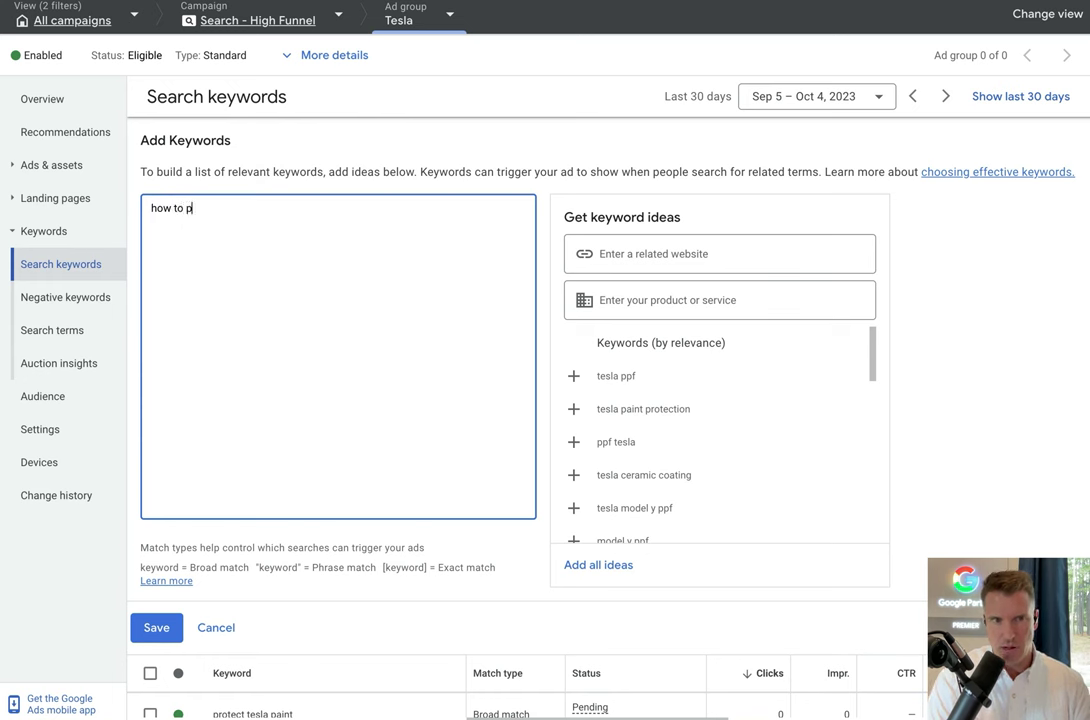
type("otect tels")
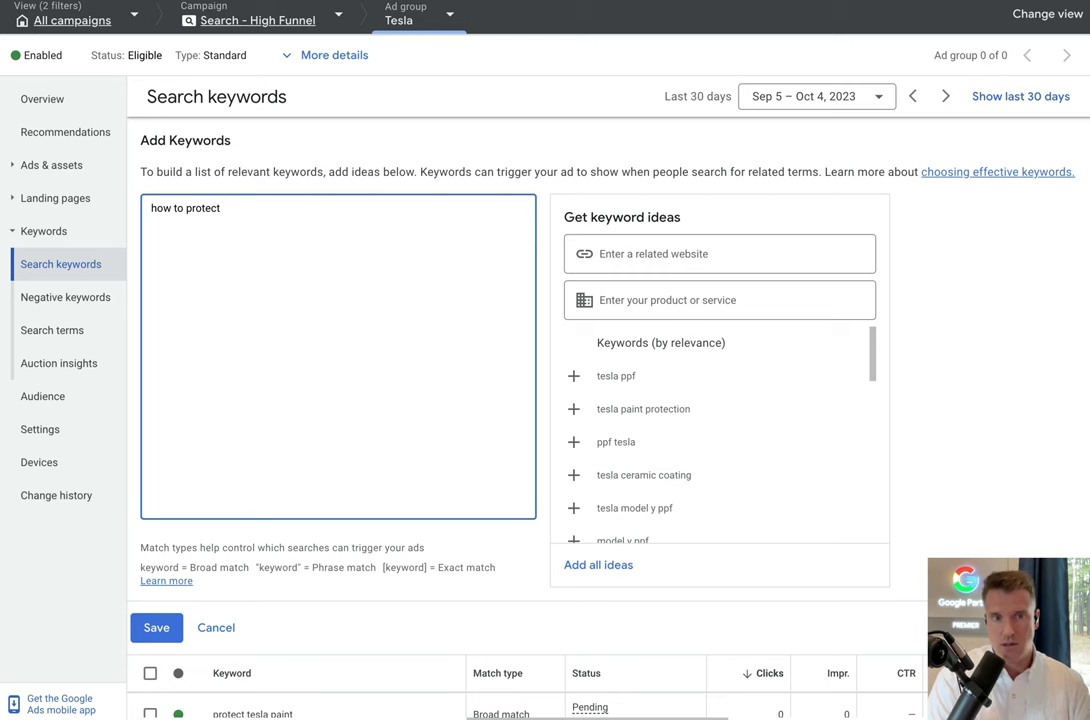
key("BackSpace")
key("BackSpace")
type("sla paint")
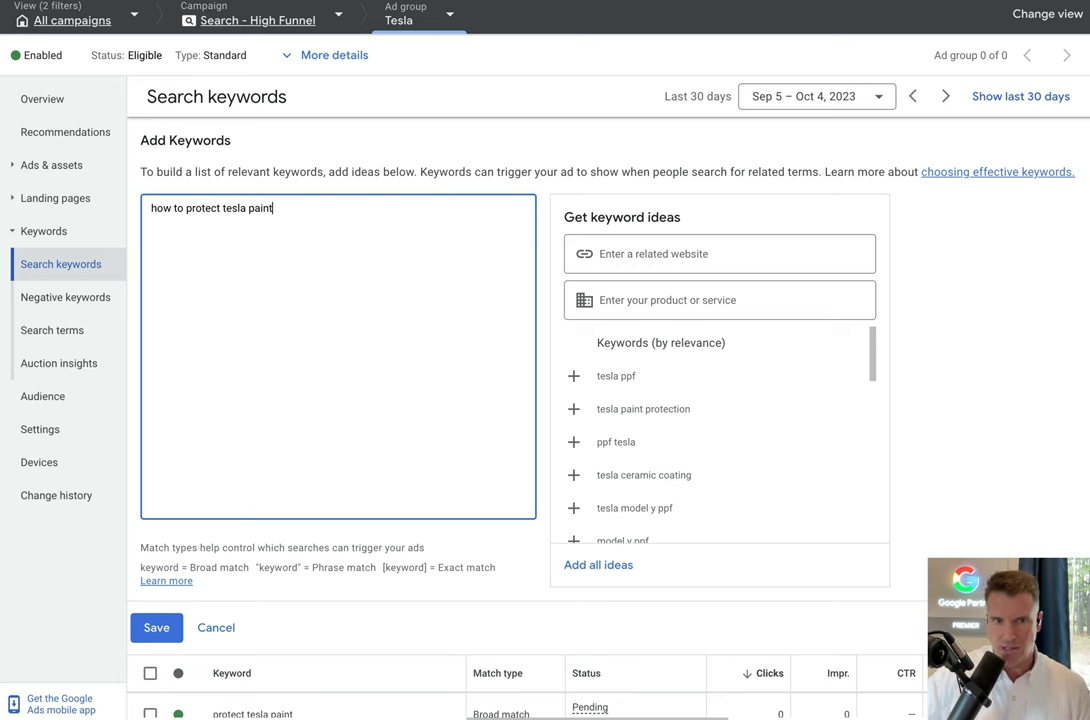
left_click(156, 627)
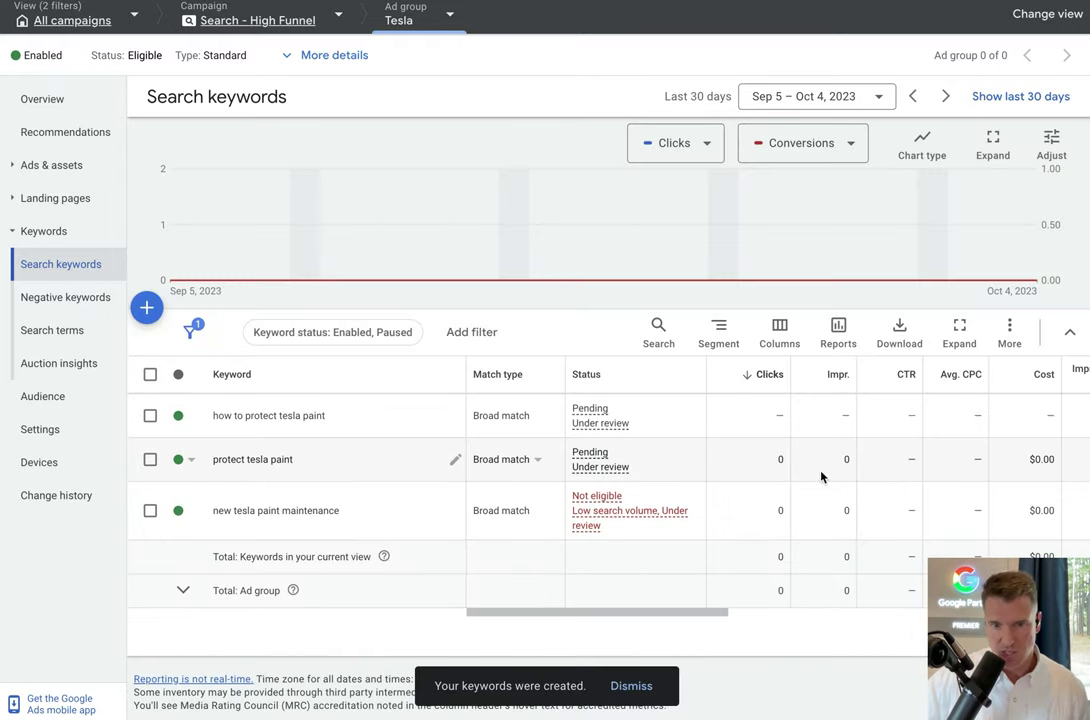
Step: Refresh the Tesla keywords, examine the full list of suggested keyword ideas and close the entry form without adding any
key("ctrl+r")
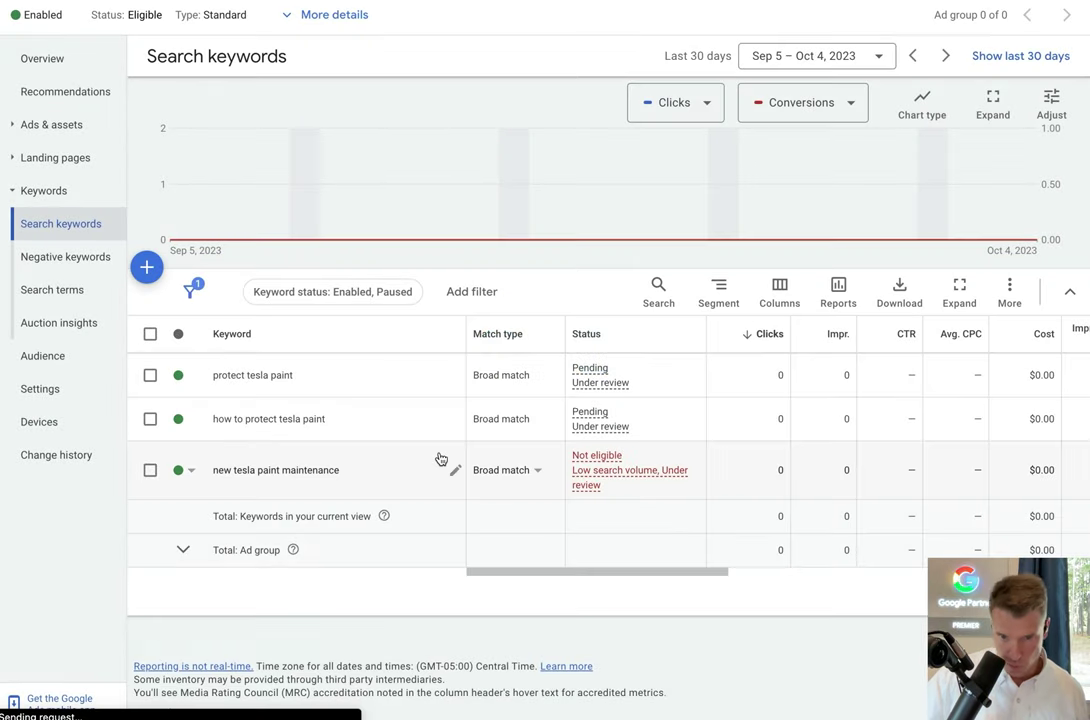
left_click(148, 274)
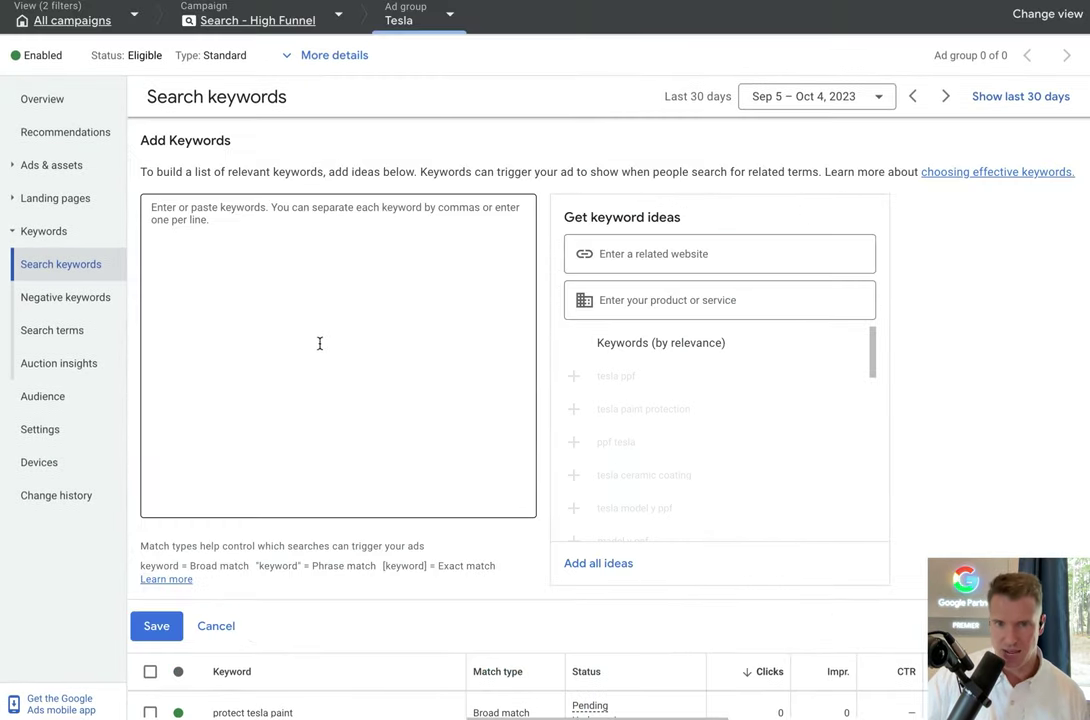
scroll(754, 450, "down", 2)
scroll(732, 455, "down", 4)
scroll(740, 455, "down", 5)
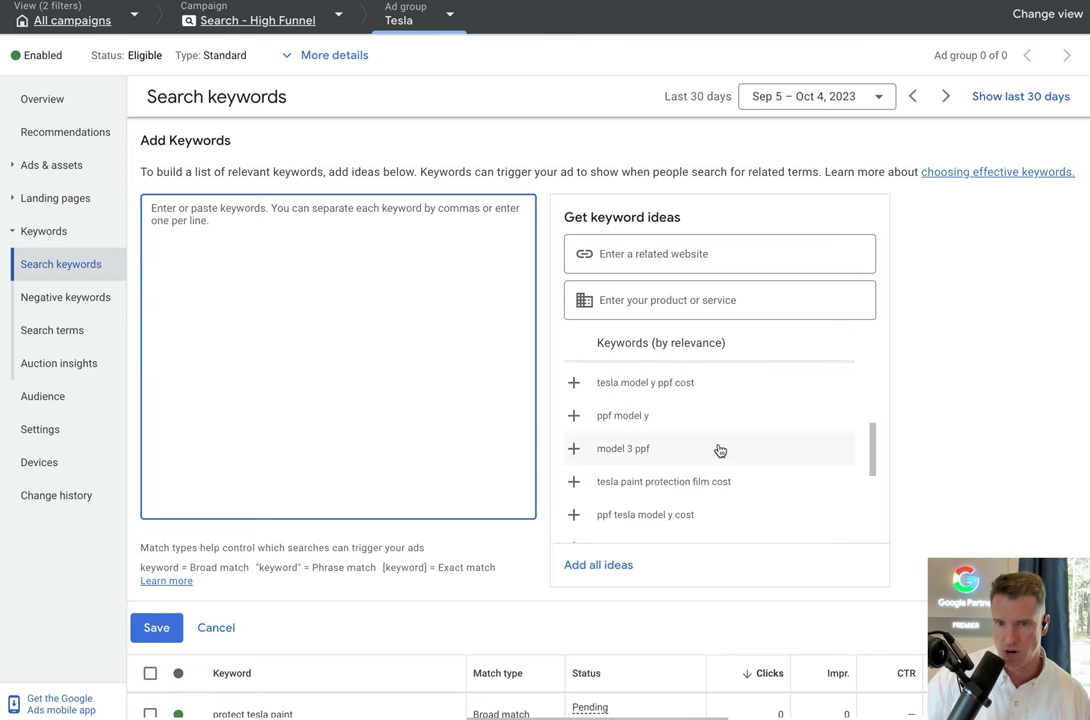
scroll(751, 458, "down", 5)
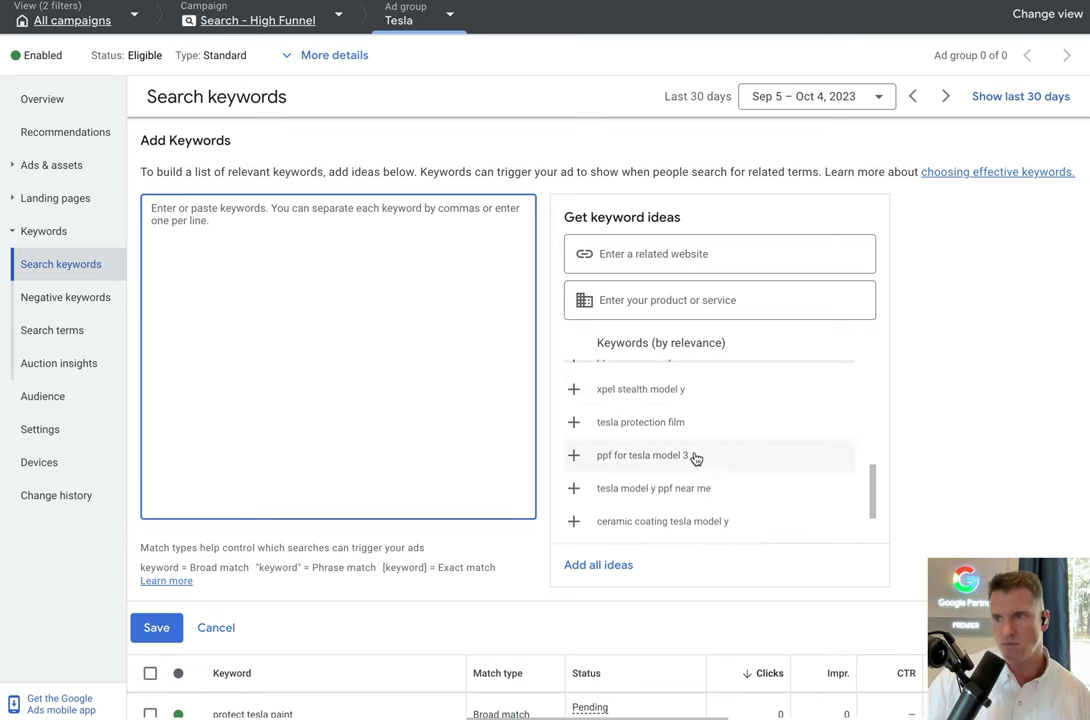
scroll(760, 452, "down", 2)
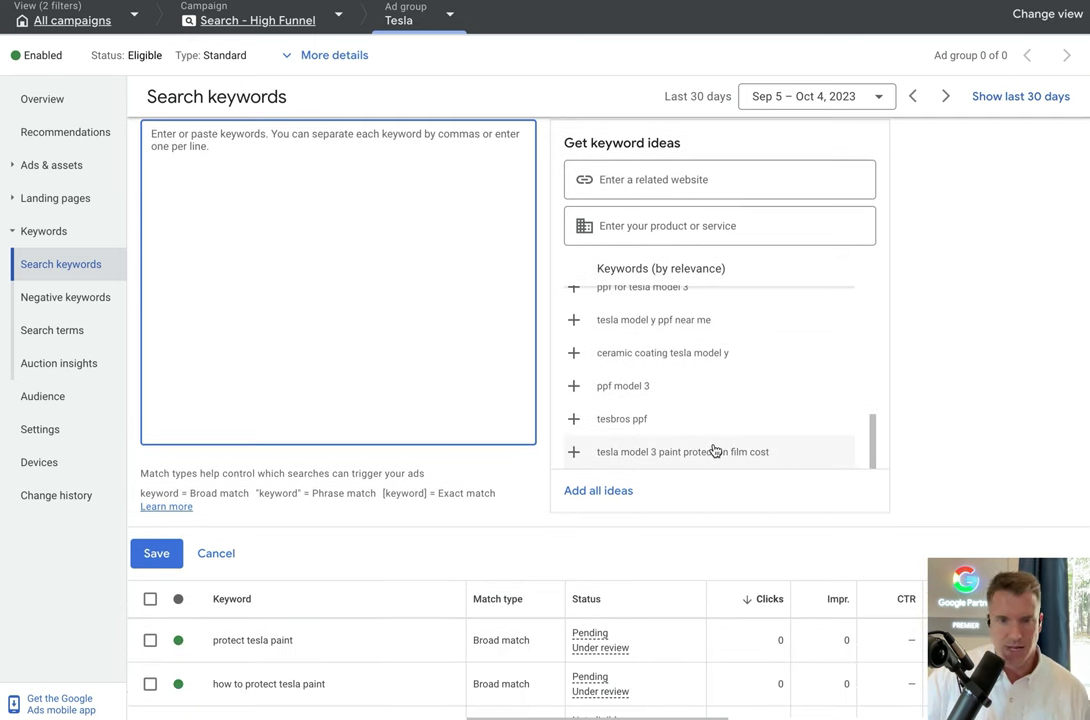
scroll(665, 418, "up", 3)
scroll(665, 418, "up", 5)
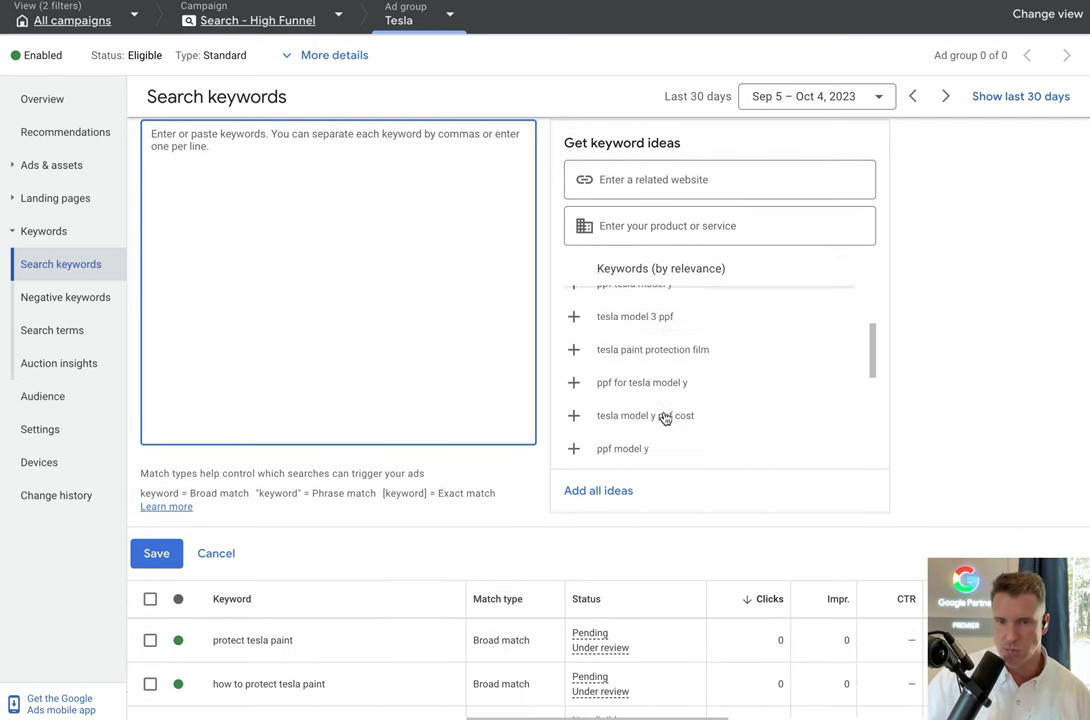
left_click(216, 553)
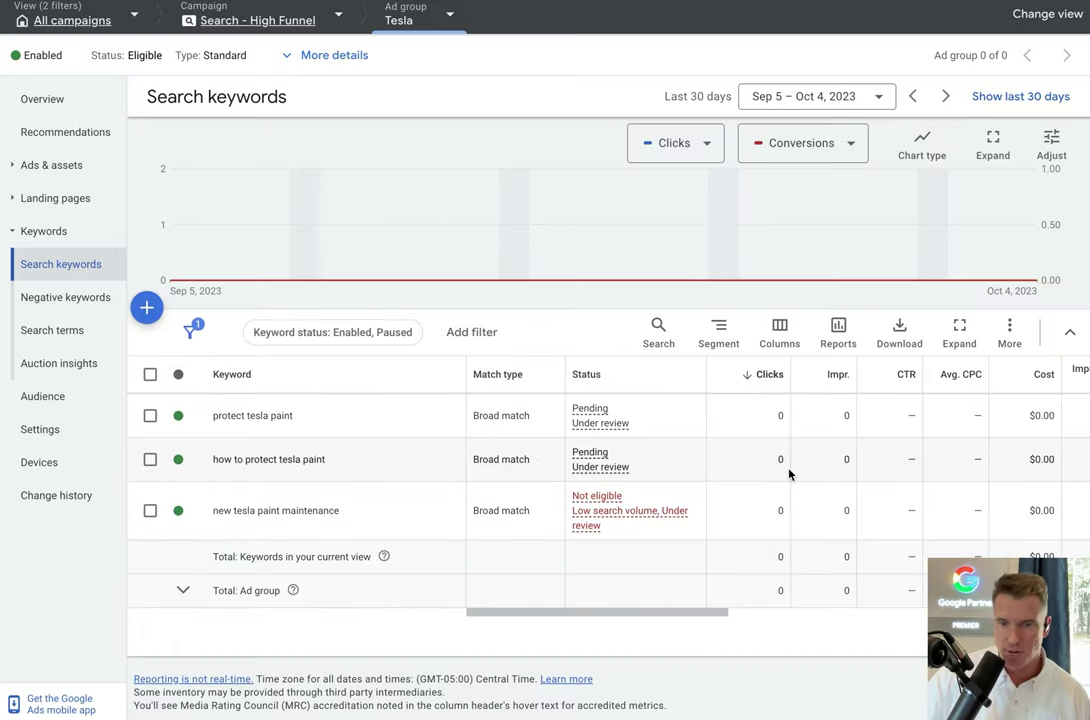
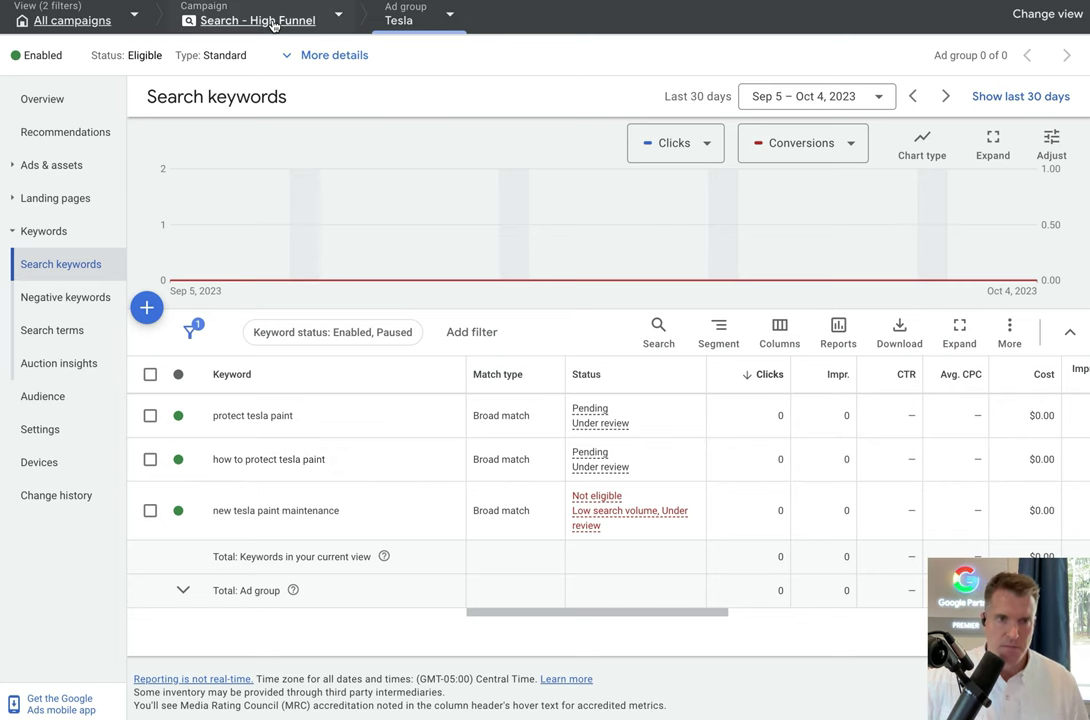
Step: In the Search - High Funnel campaign's keywords, set "how to protect new car paint" and "how to keep car paint looking new" to phrase match
left_click(236, 22)
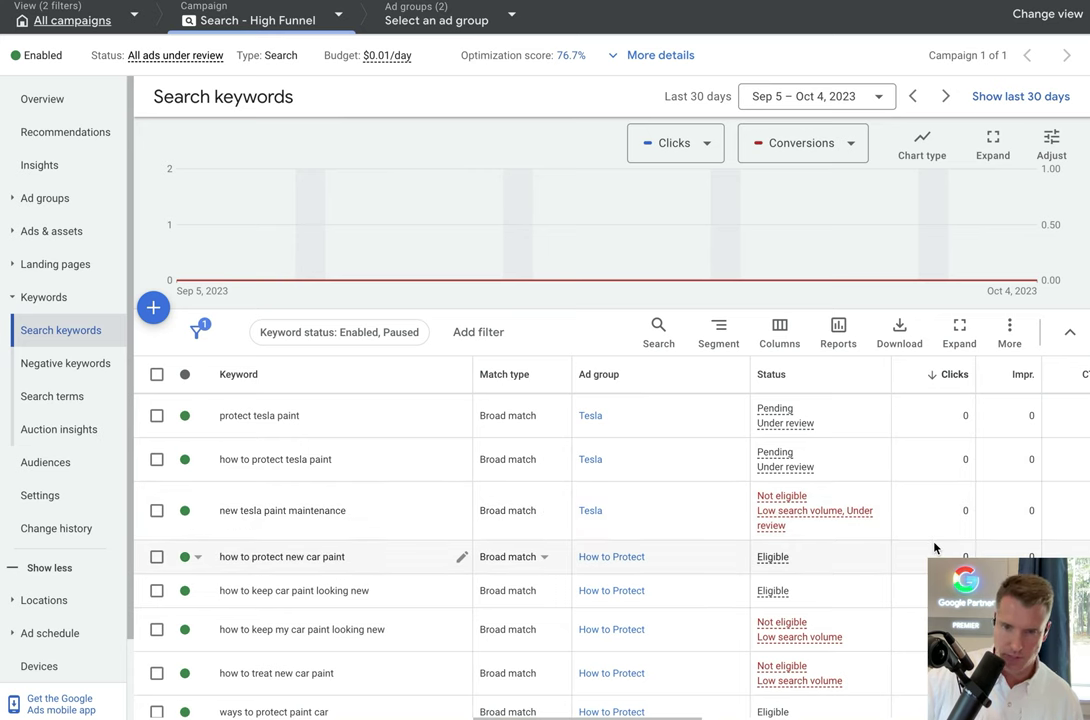
scroll(934, 548, "down", 1)
scroll(610, 400, "down", 1)
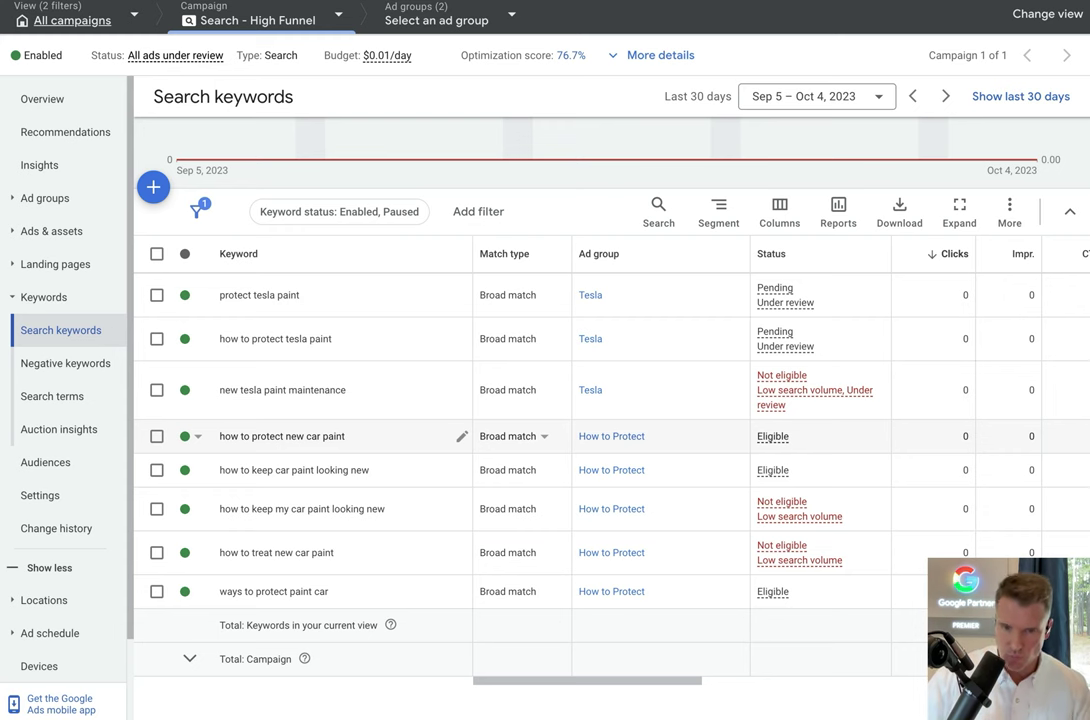
left_click(516, 444)
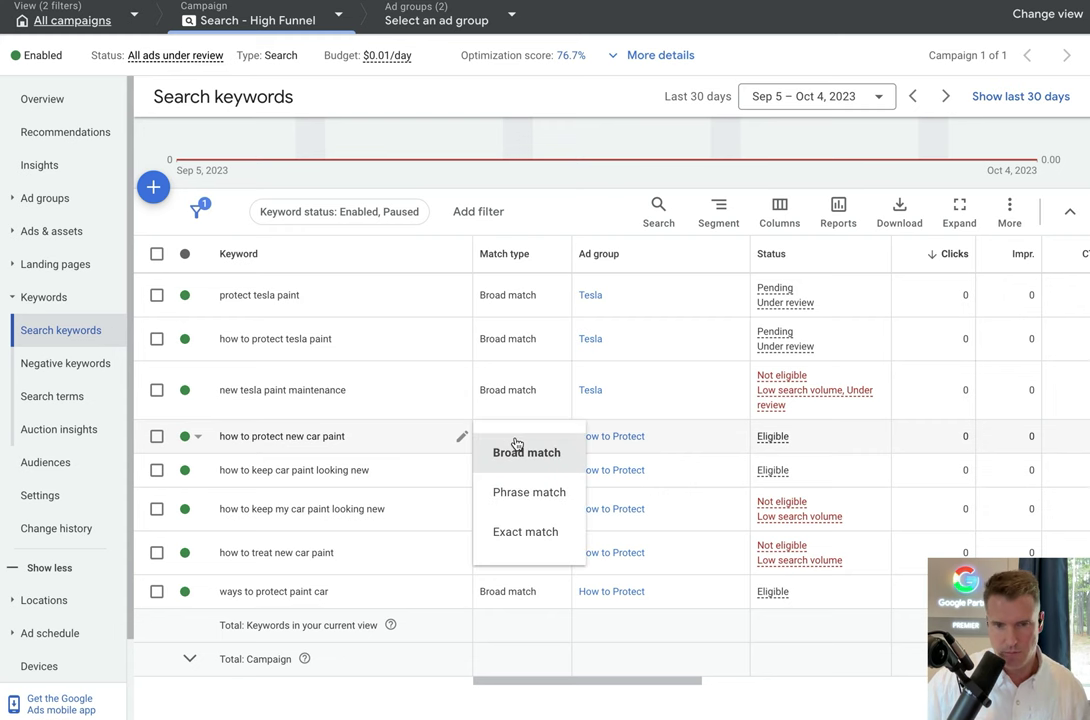
left_click(516, 494)
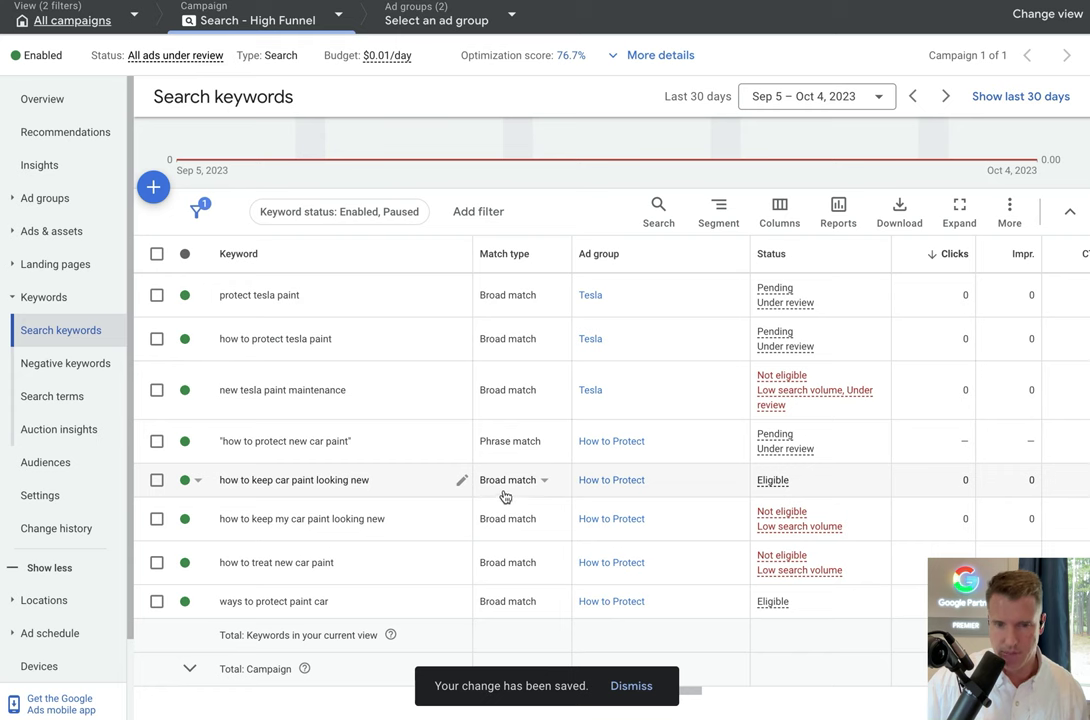
left_click(507, 482)
left_click(511, 537)
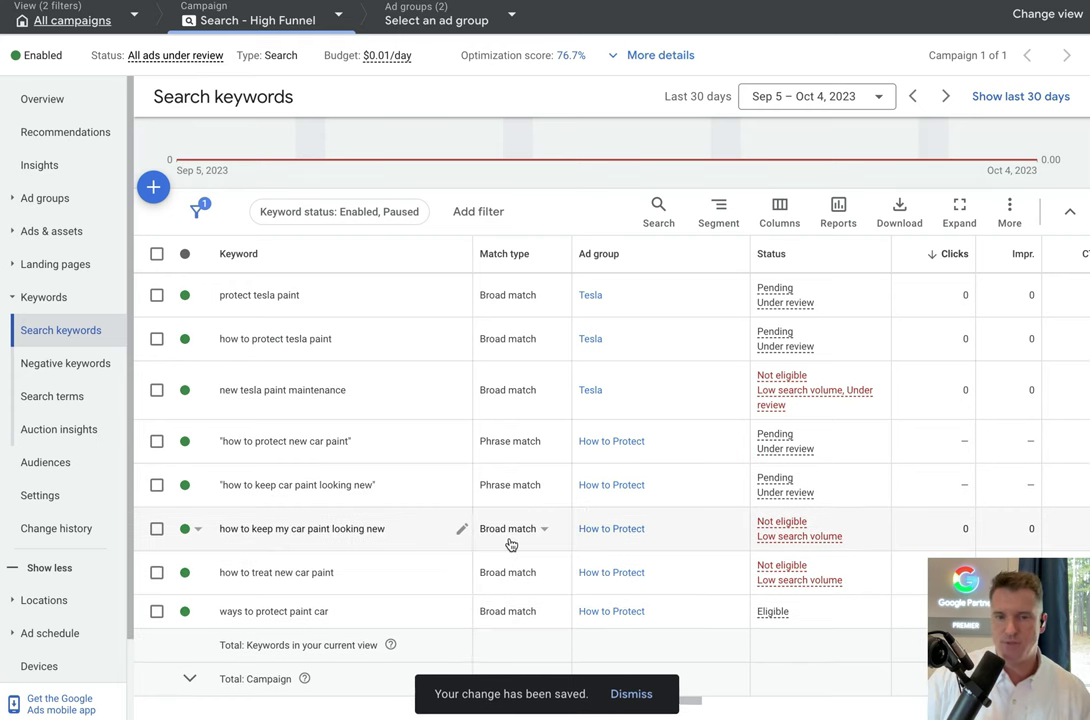
Step: Set "ways to protect paint car", "how to treat new car paint" and "how to keep my car paint looking new" to phrase match
left_click(508, 611)
left_click(531, 653)
left_click(513, 578)
left_click(529, 622)
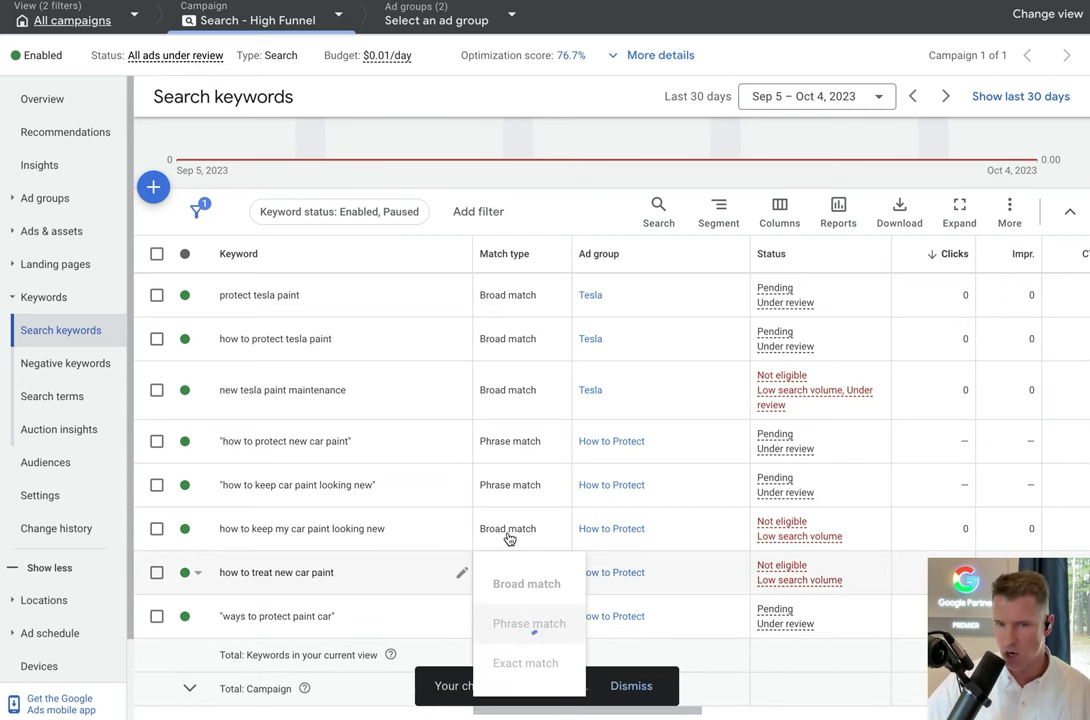
left_click(508, 532)
left_click(518, 579)
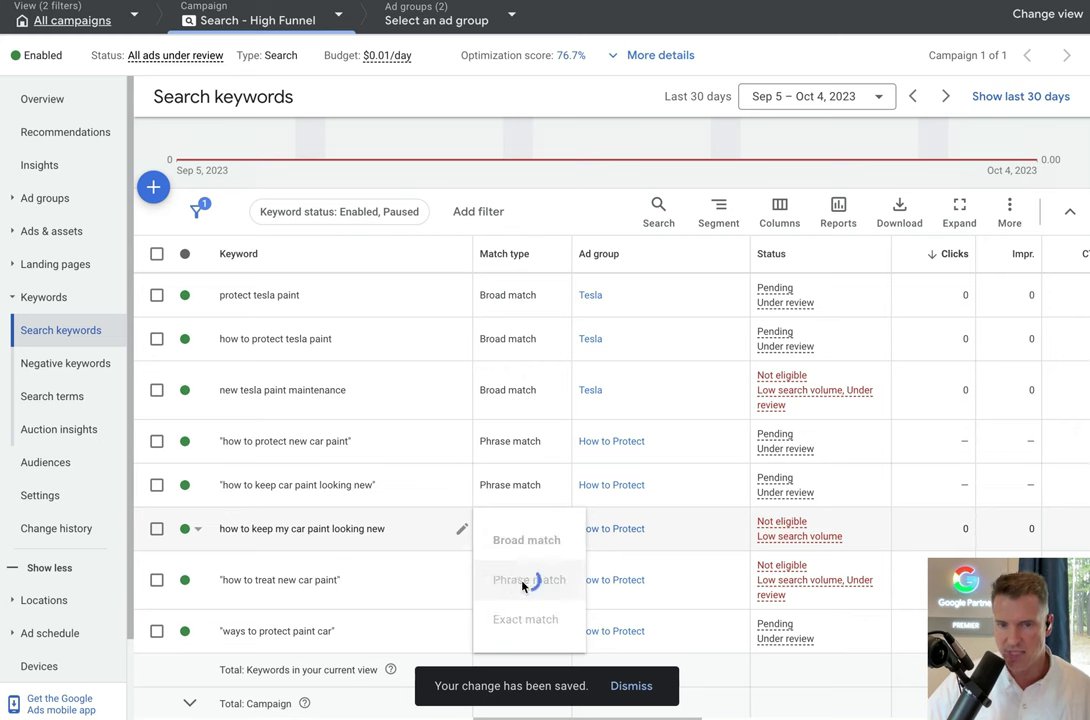
Step: Set the Tesla keywords "new tesla paint maintenance", "how to protect tesla paint" and "protect tesla paint" to phrase match
left_click(531, 391)
left_click(525, 468)
left_click(525, 392)
left_click(522, 432)
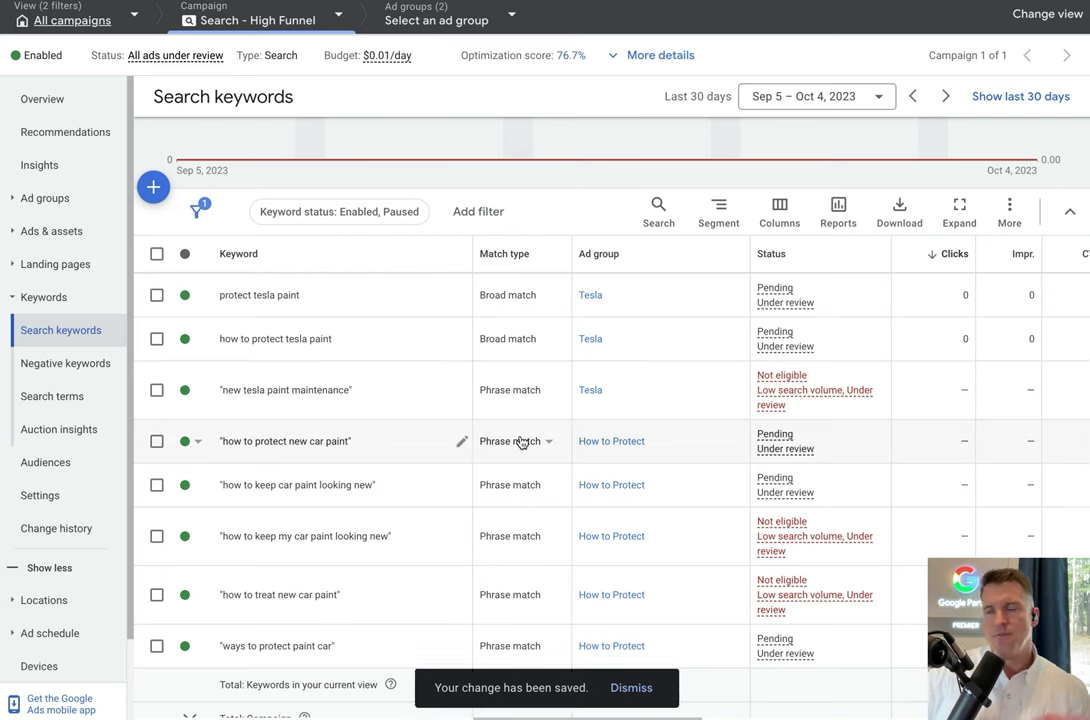
left_click(518, 338)
left_click(519, 388)
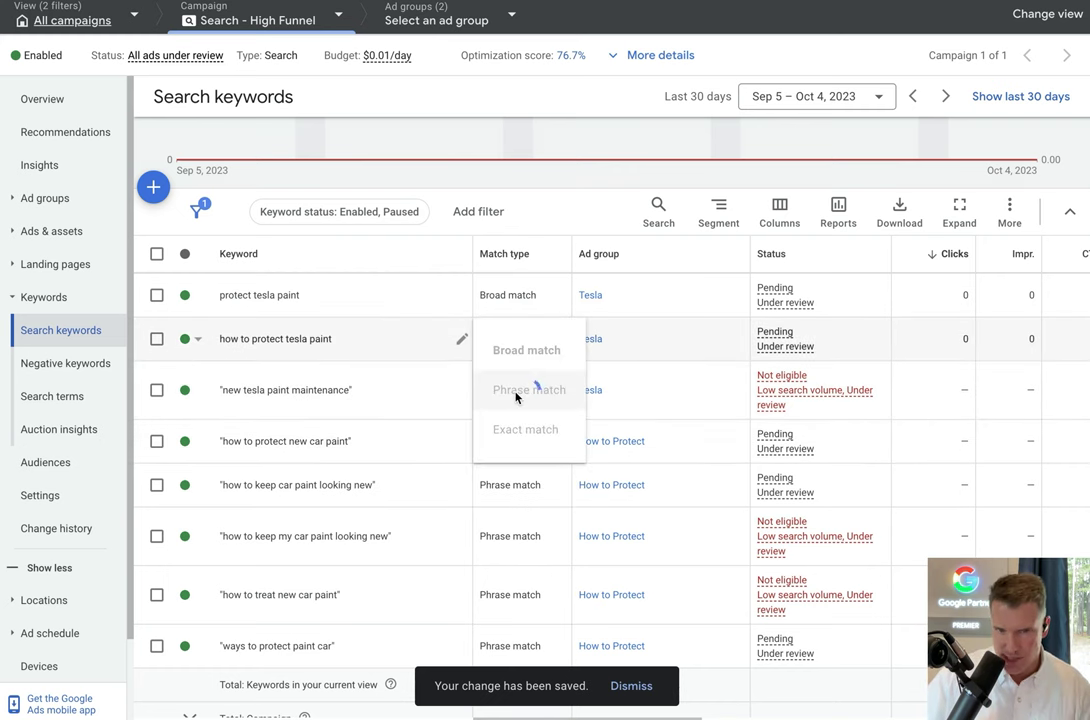
left_click(512, 298)
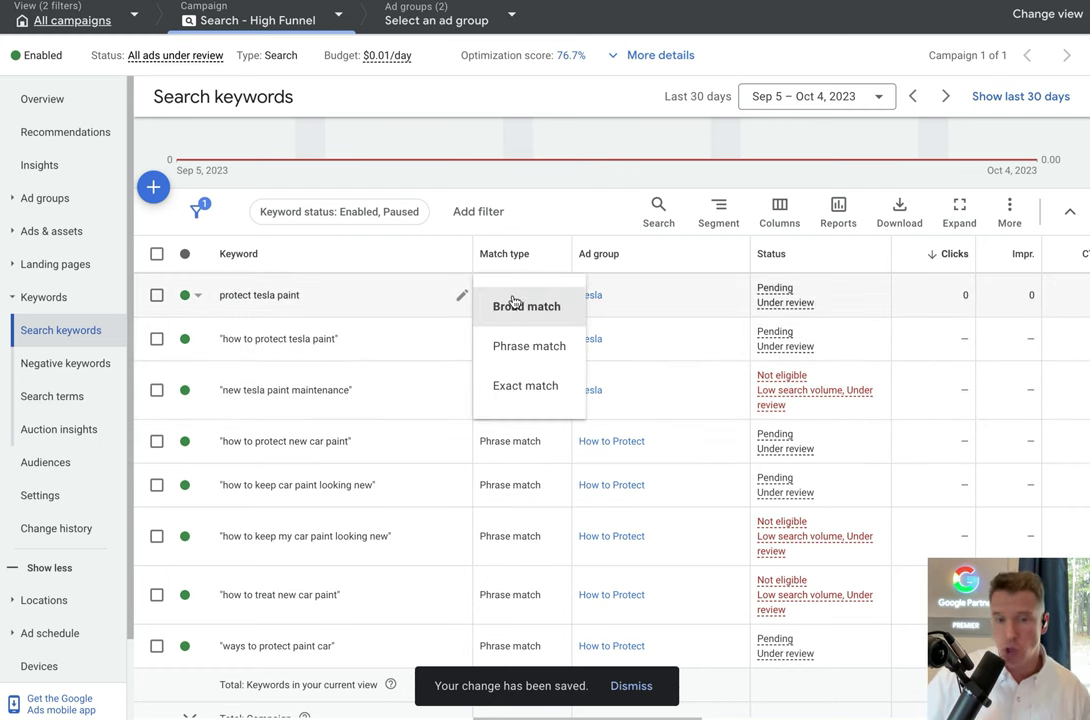
left_click(546, 366)
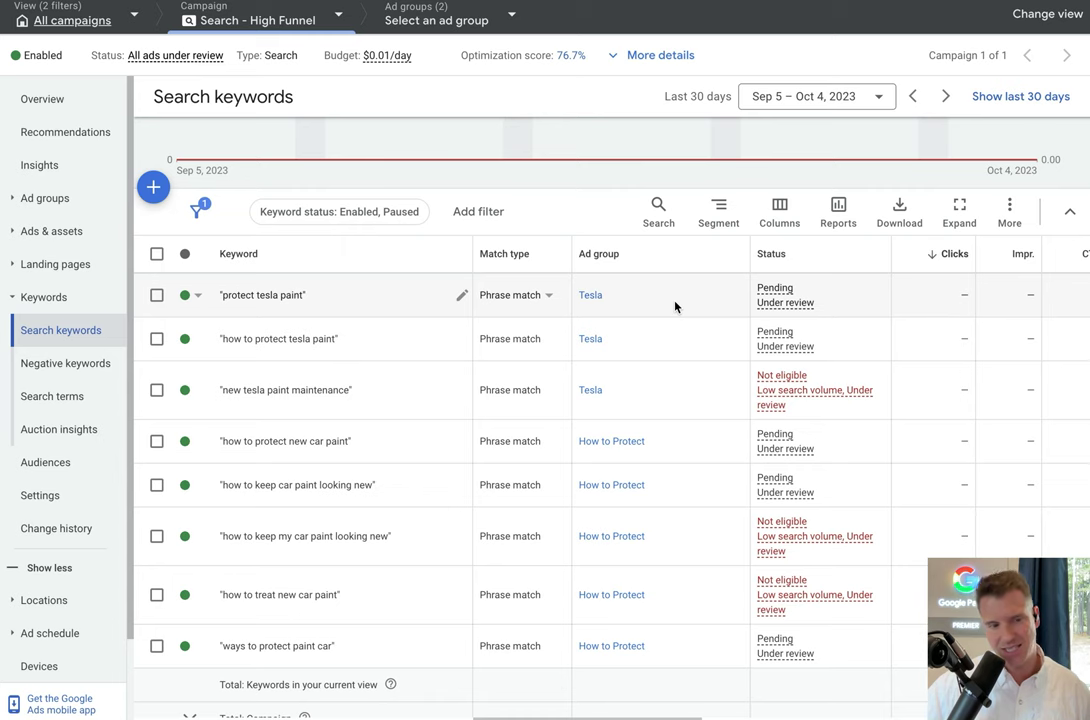
Step: Open the negative keyword entry form for the Search - High Funnel campaign
left_click(100, 197)
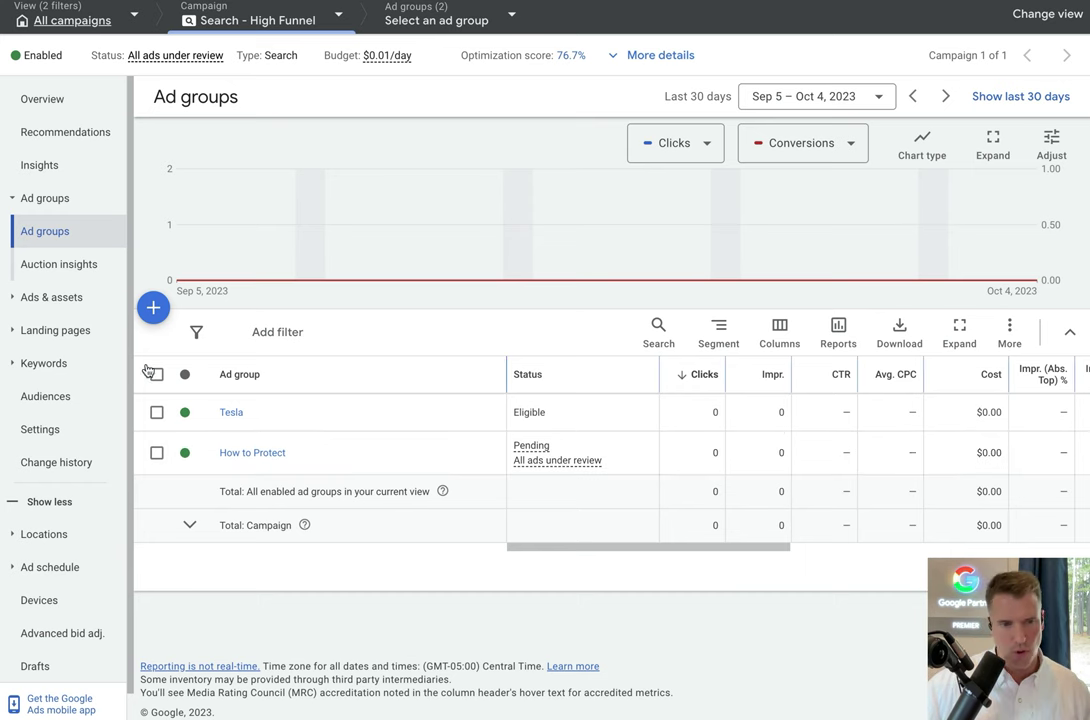
left_click(84, 366)
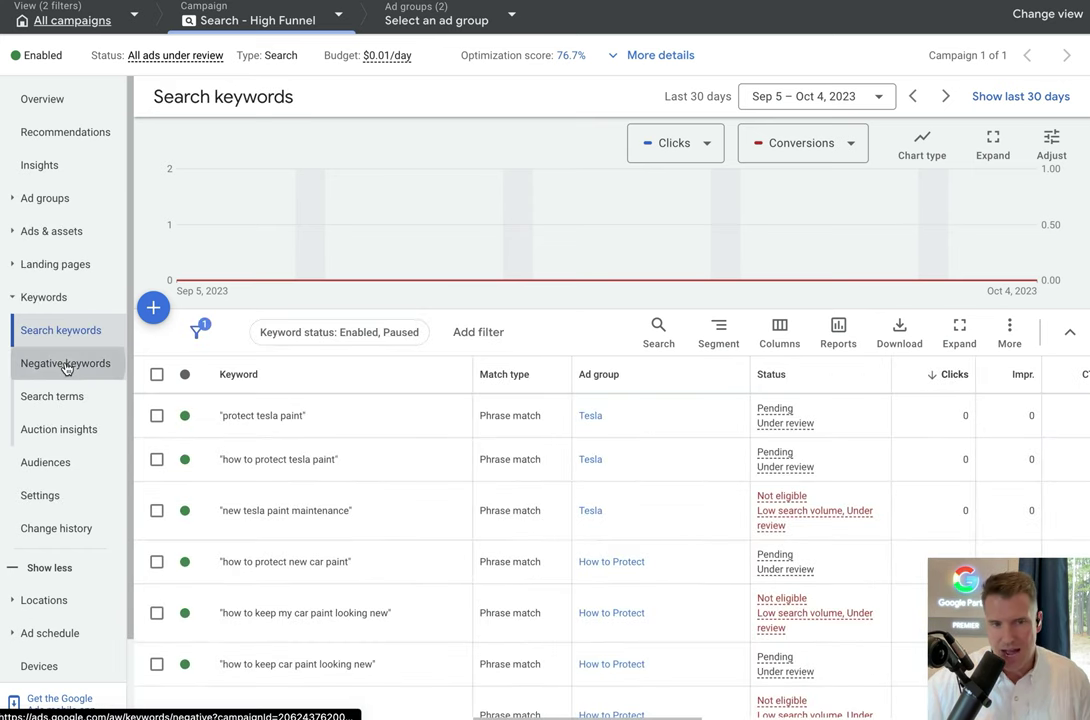
left_click(86, 362)
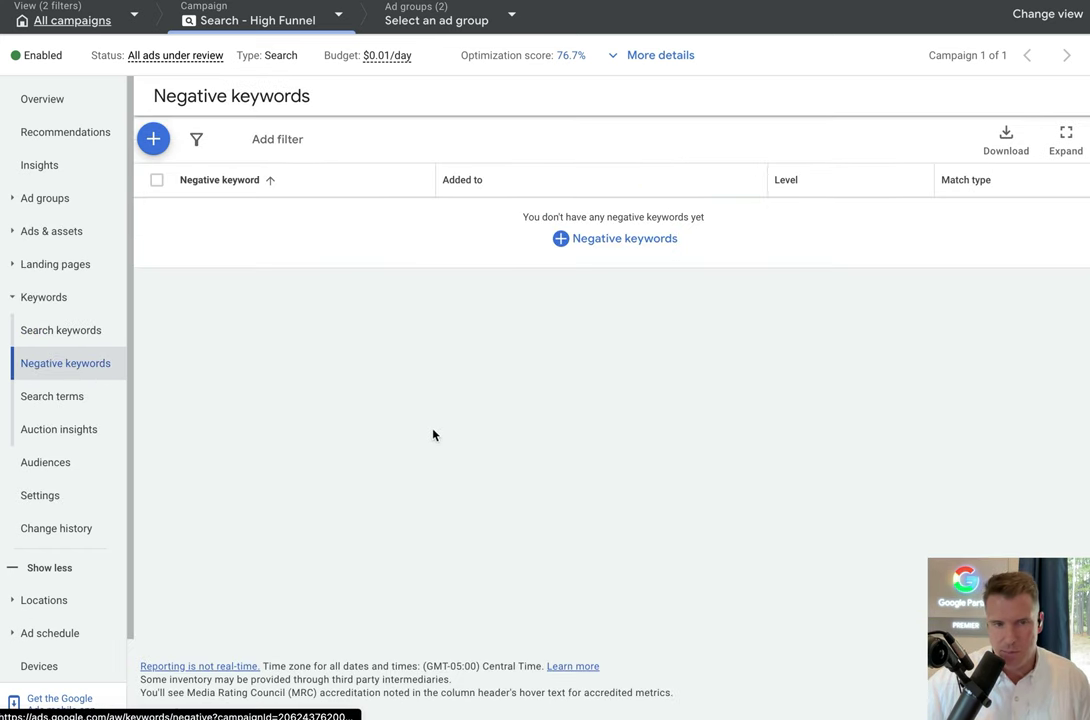
left_click(595, 242)
left_click(260, 406)
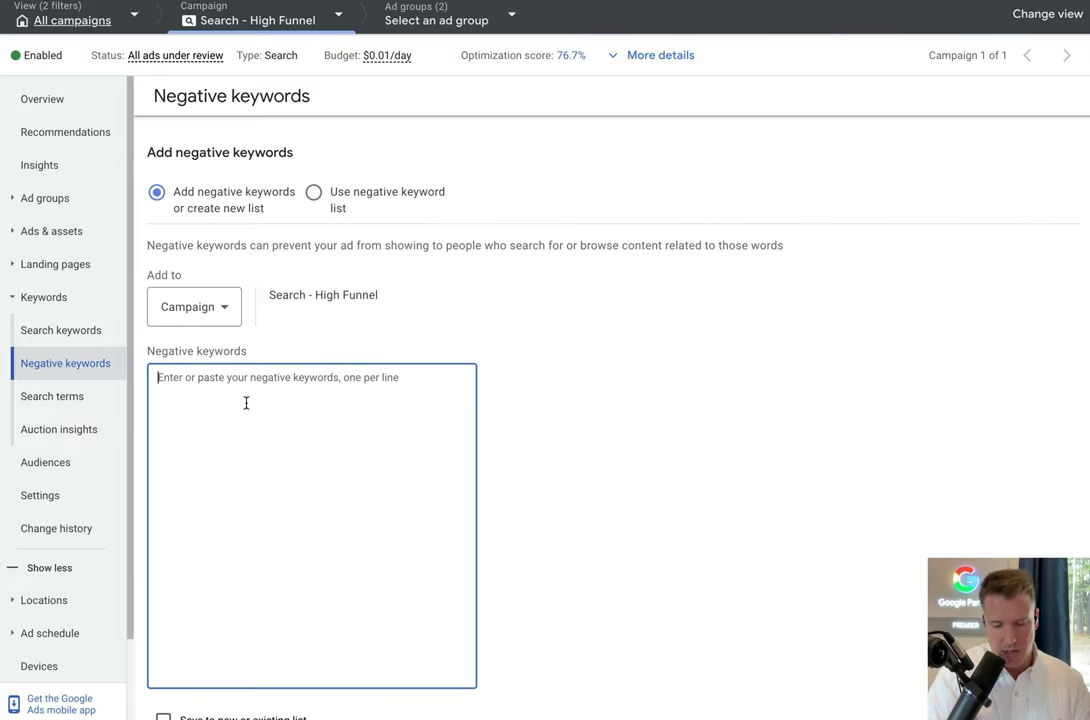
Step: Add the phrase match negative keyword "paint protection film" and the broad match negative keyword ppf to the campaign and save them
type("paint prote")
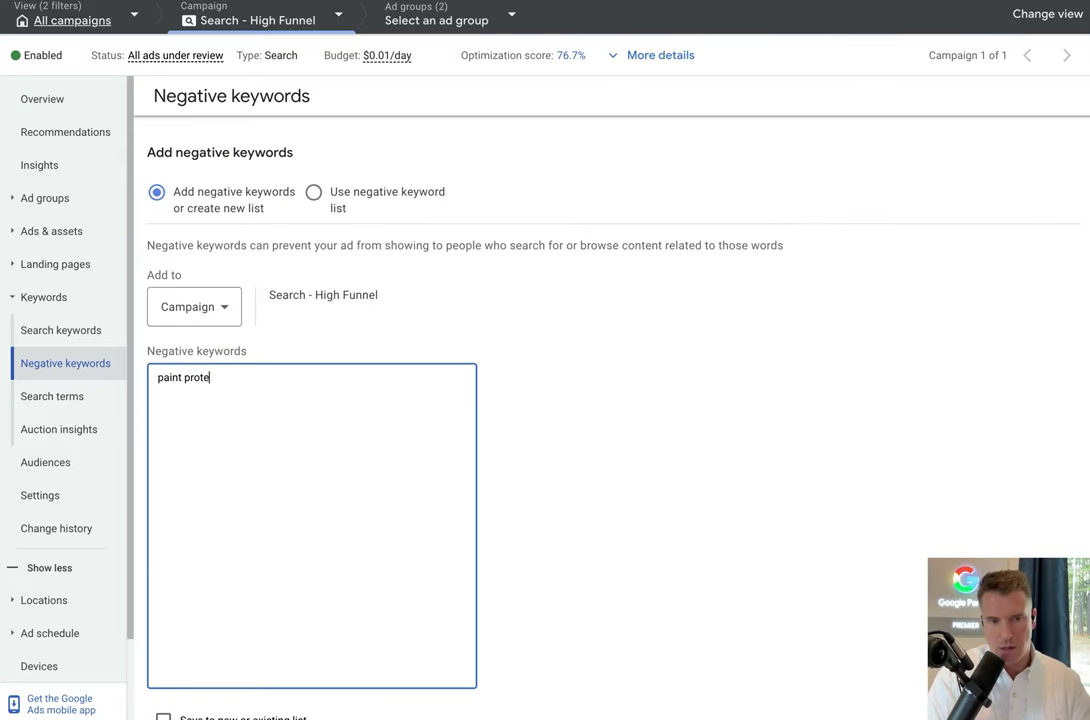
type("ction film\"")
key("Home")
type("\"")
key("End")
key("Return")
type("ppf")
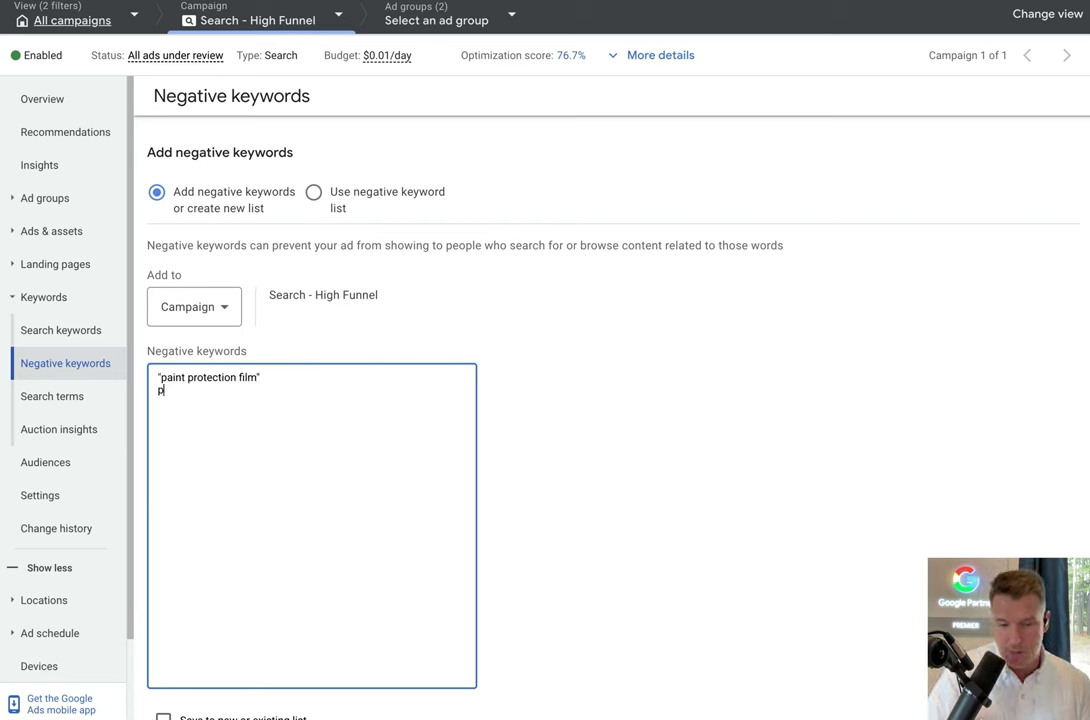
key("Return")
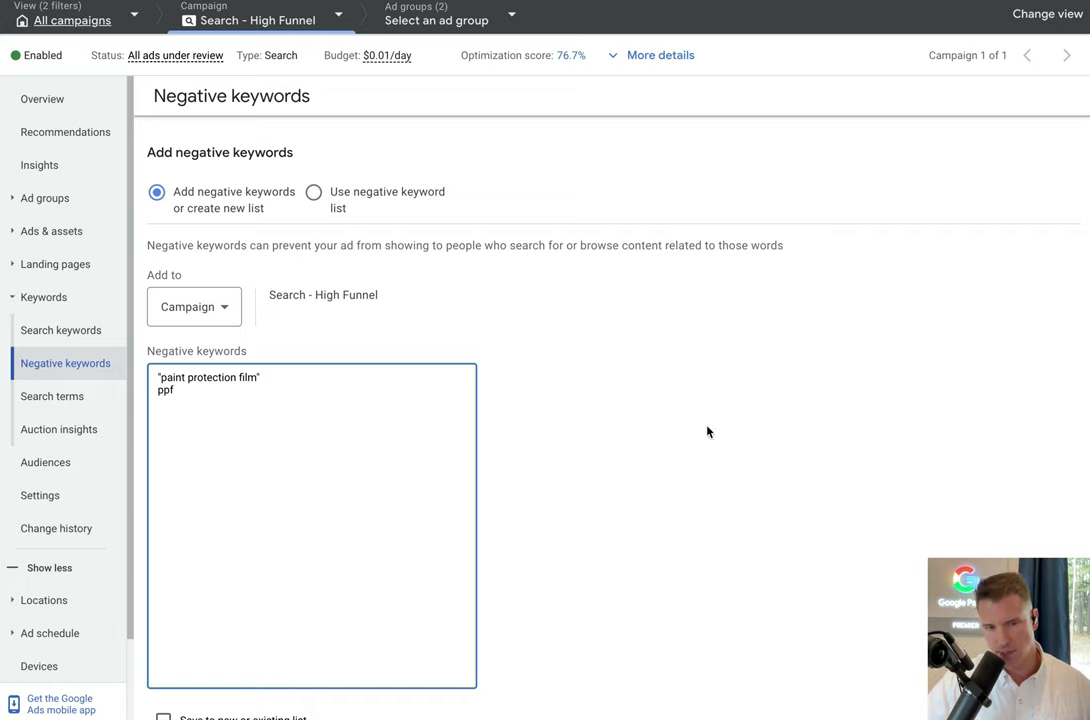
scroll(708, 431, "down", 2)
left_click(164, 588)
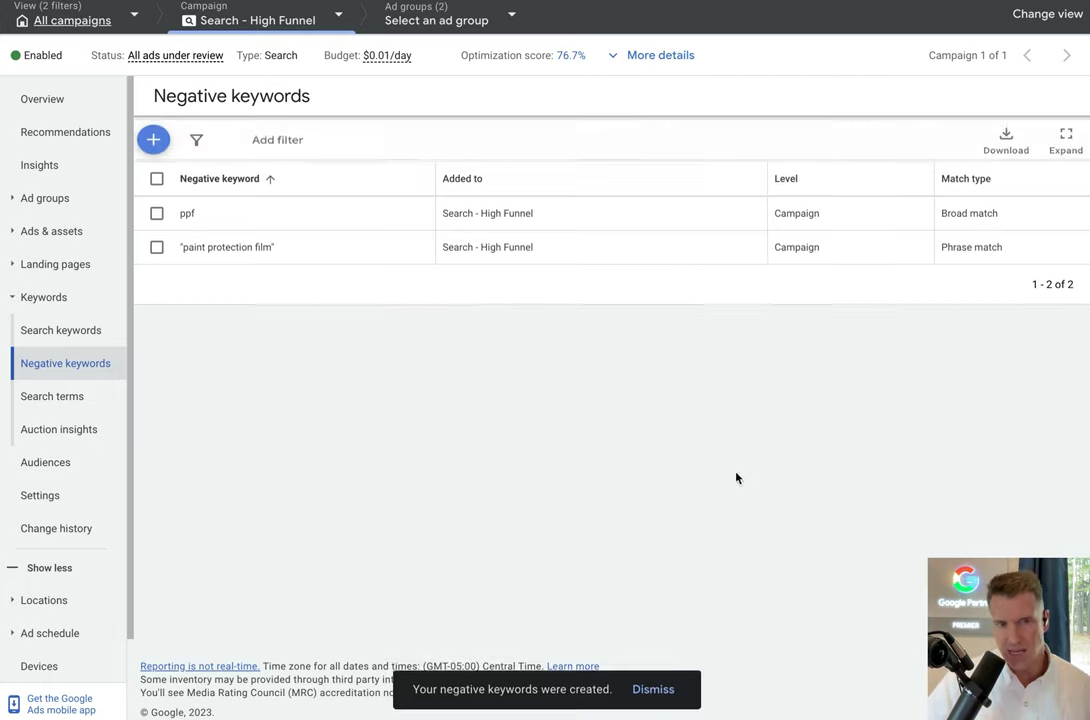
Step: Review the ad groups and ads of the Search - High Funnel campaign and return to the list of all campaigns
left_click(45, 198)
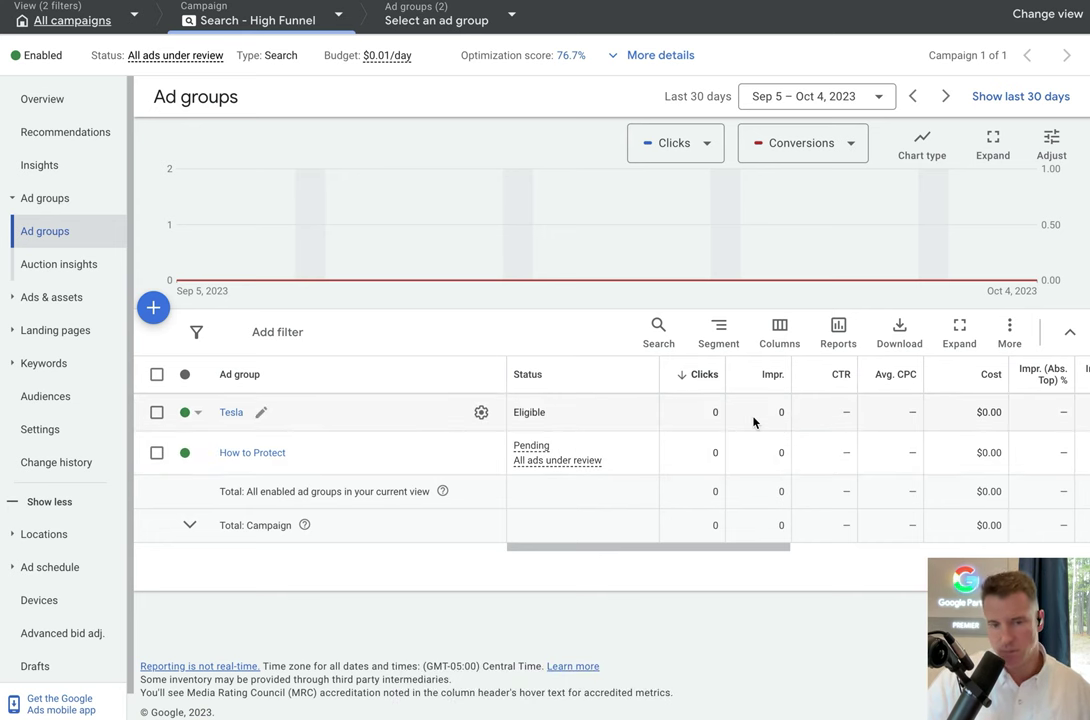
left_click(65, 21)
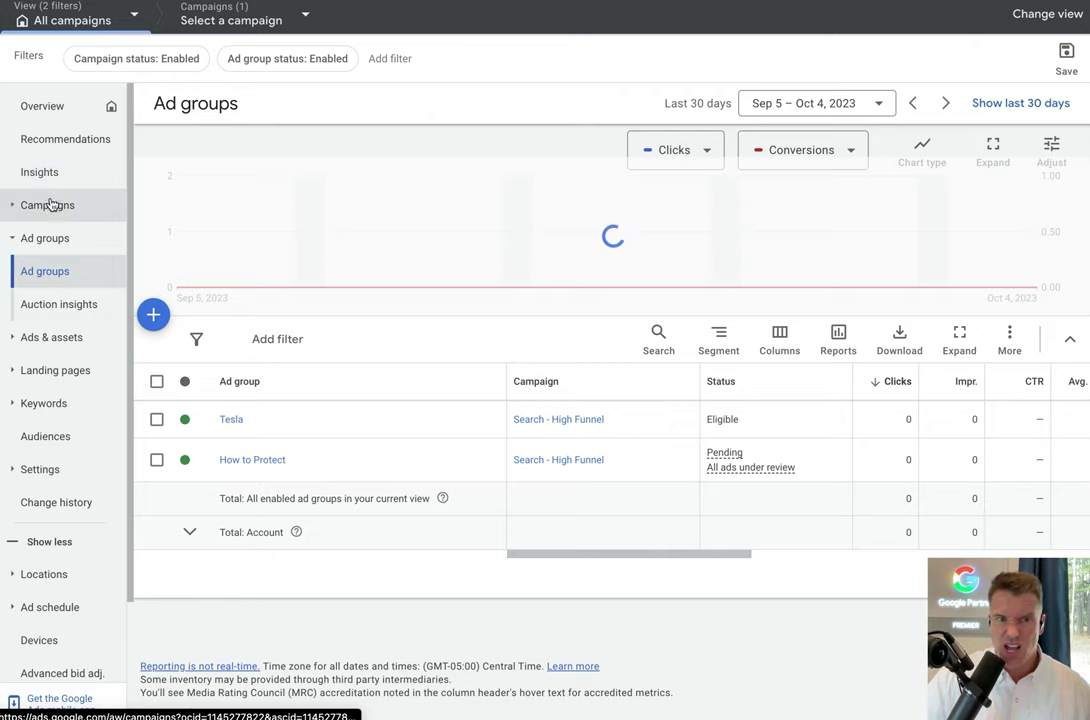
left_click(52, 204)
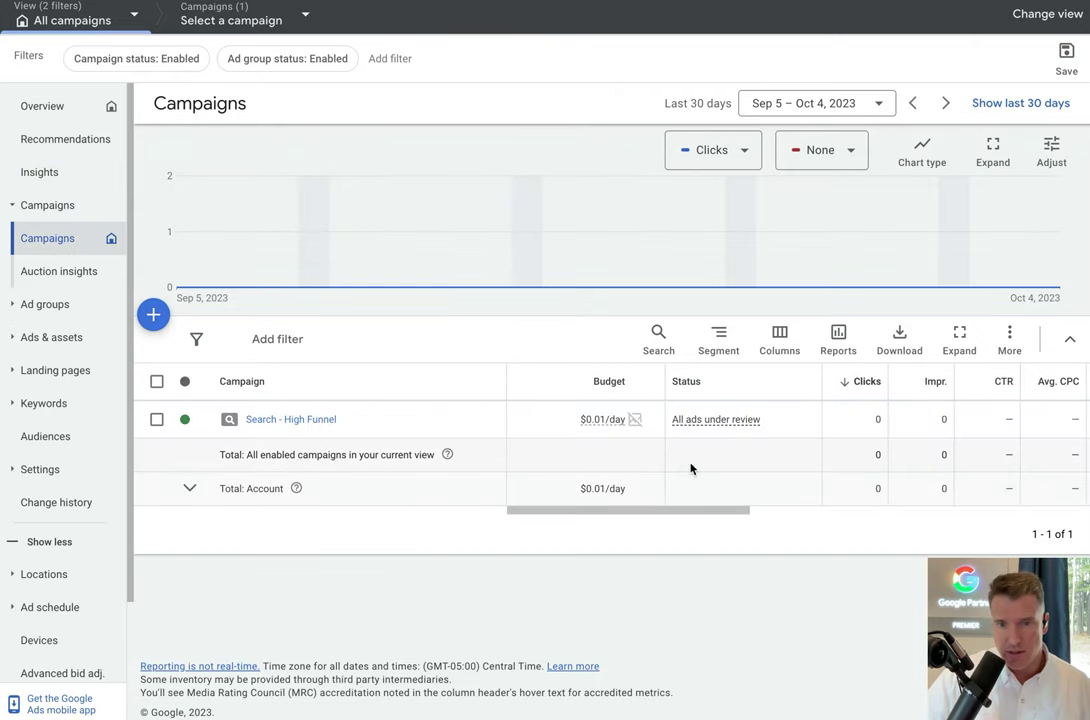
left_click(285, 421)
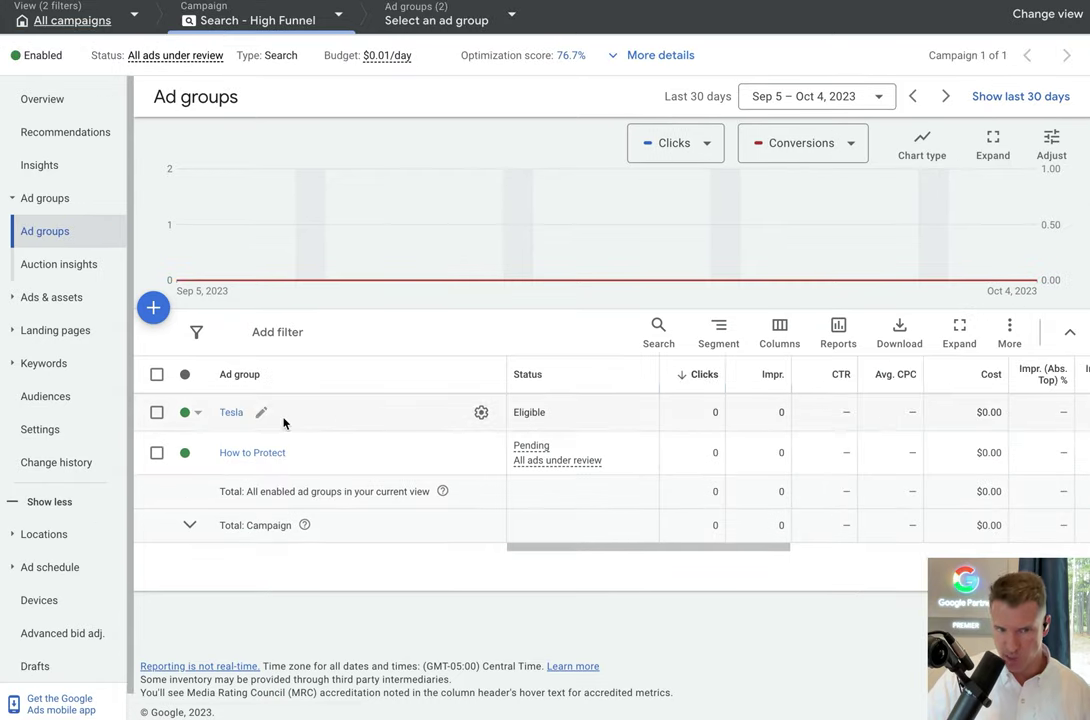
left_click(44, 300)
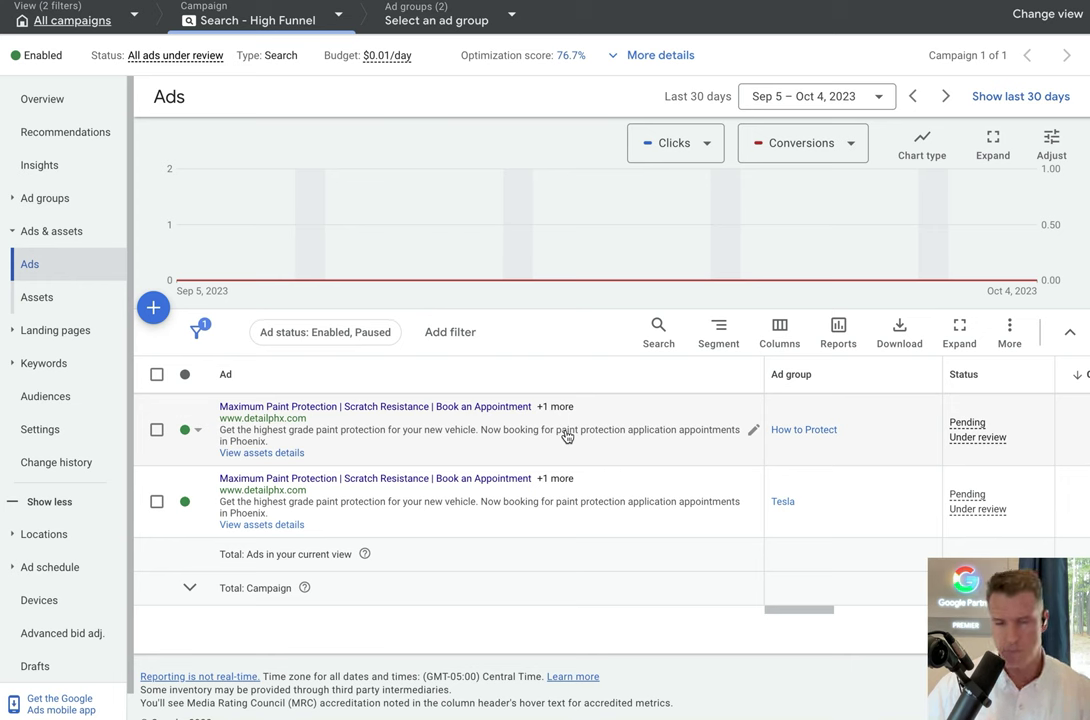
left_click(60, 21)
left_click(63, 199)
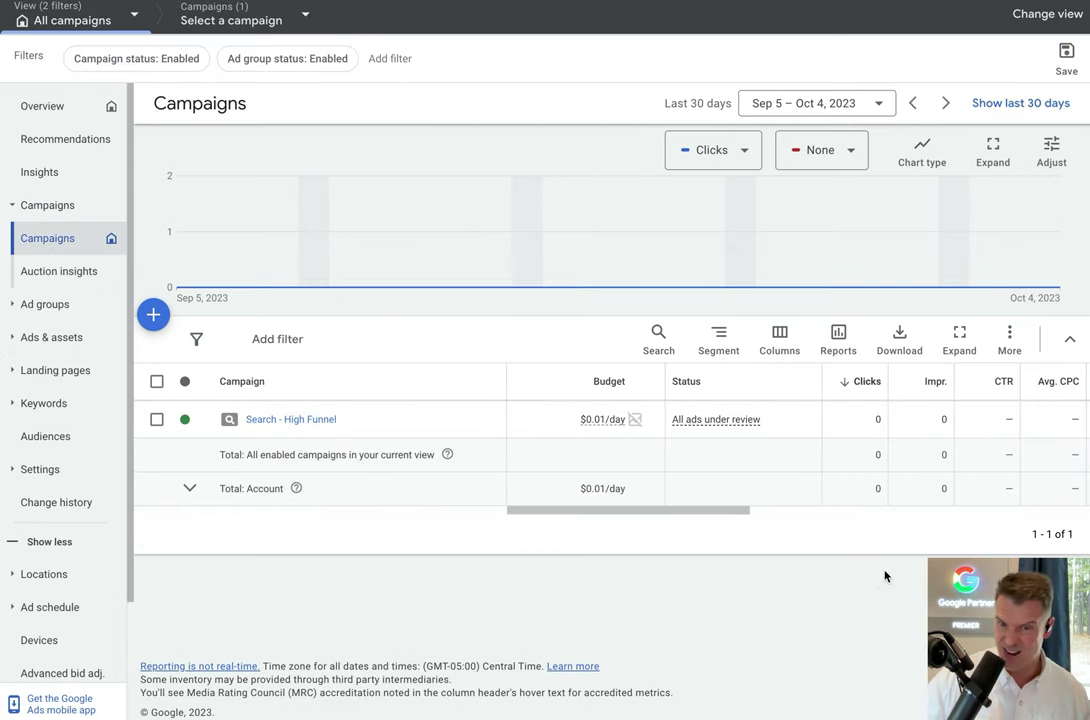